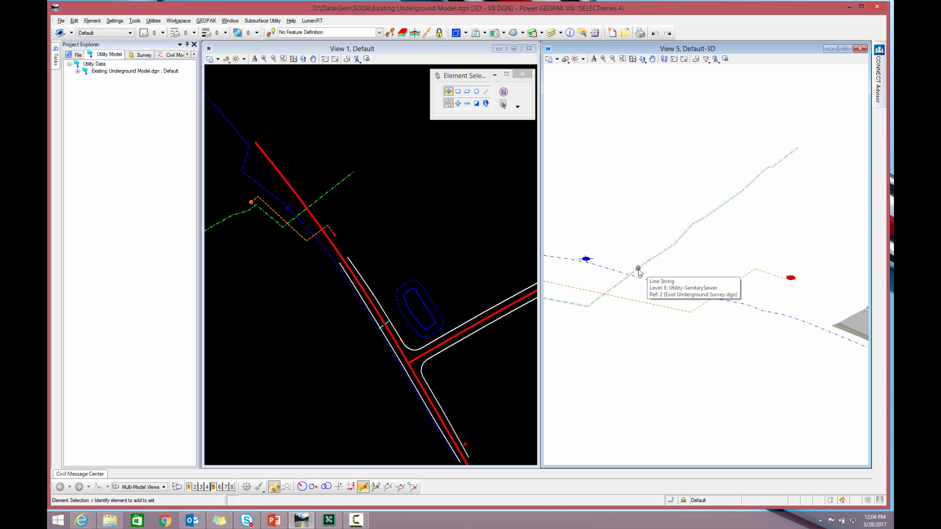
Extract utilities from the graphics using the Utility Filter method with the All Utilities filter and the 2 - Design stage.
scroll(637, 362, down, 3)
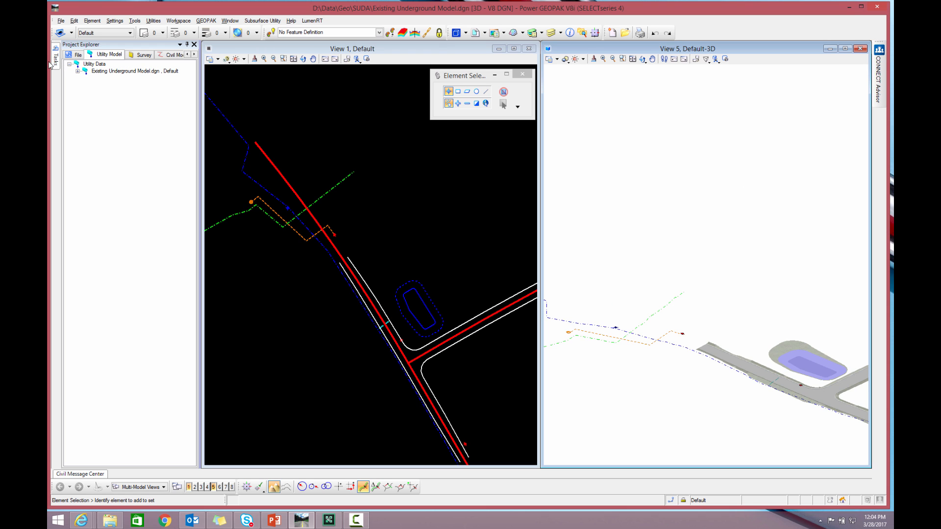
mouse_move(51, 63)
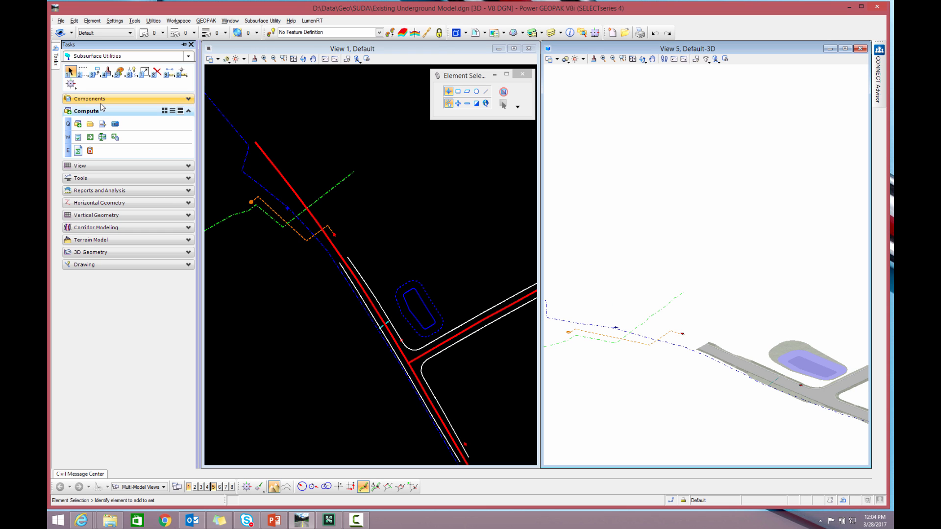
click(101, 100)
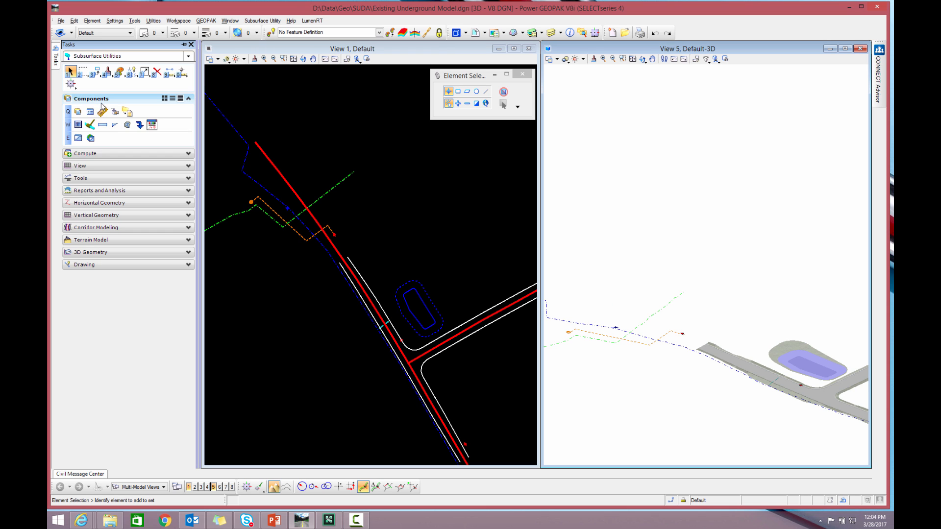
click(140, 126)
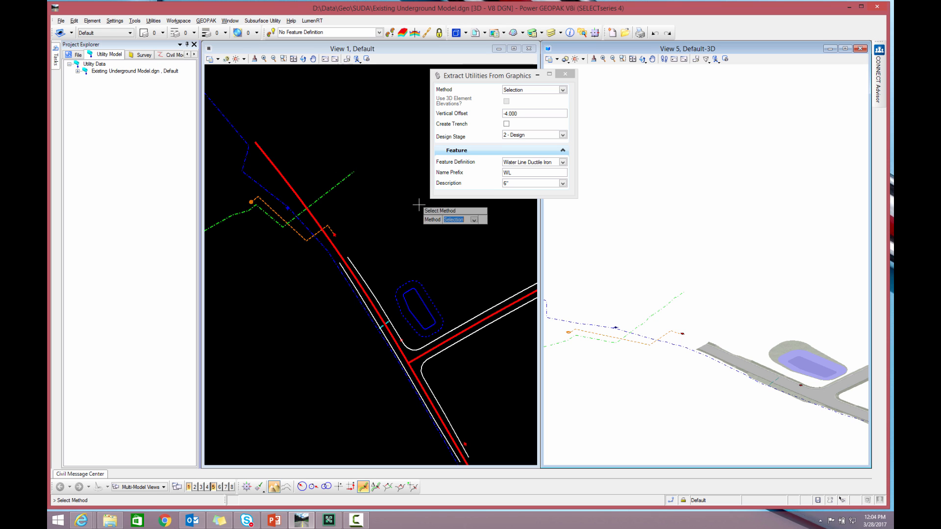
click(563, 91)
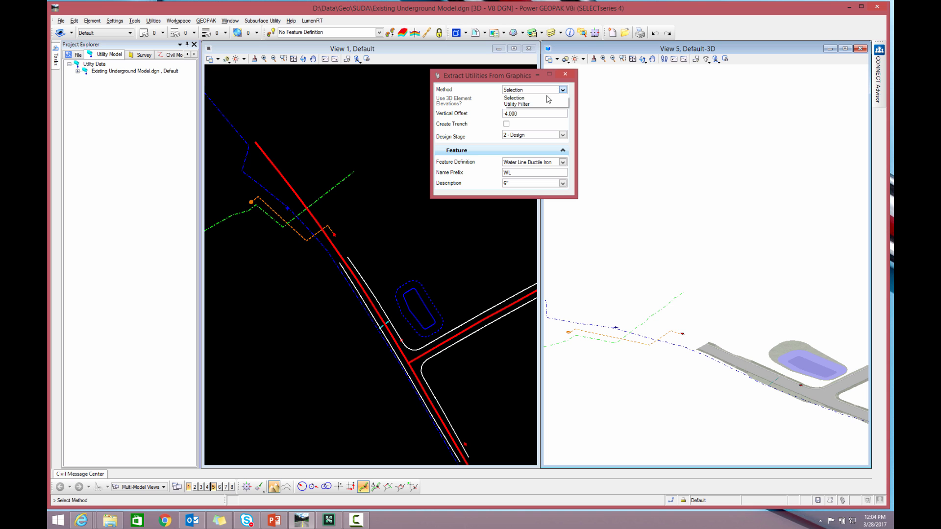
click(519, 104)
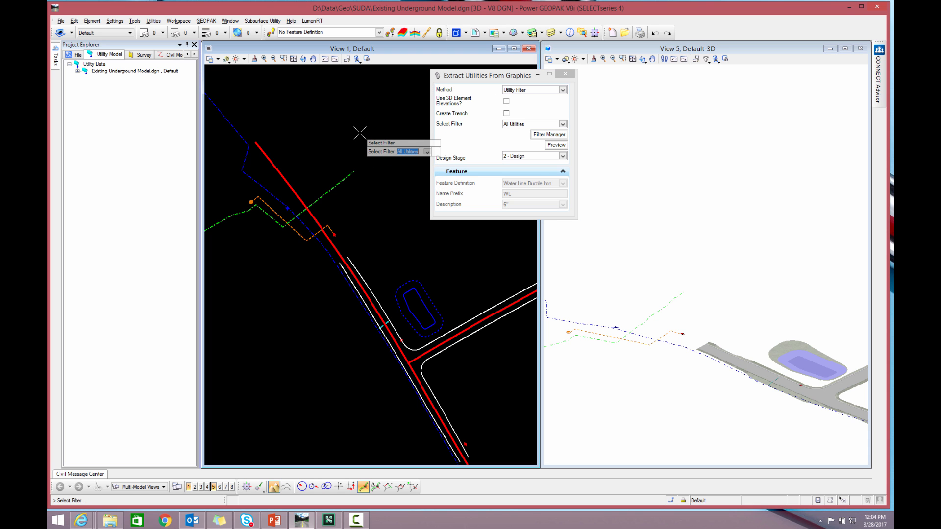
click(364, 138)
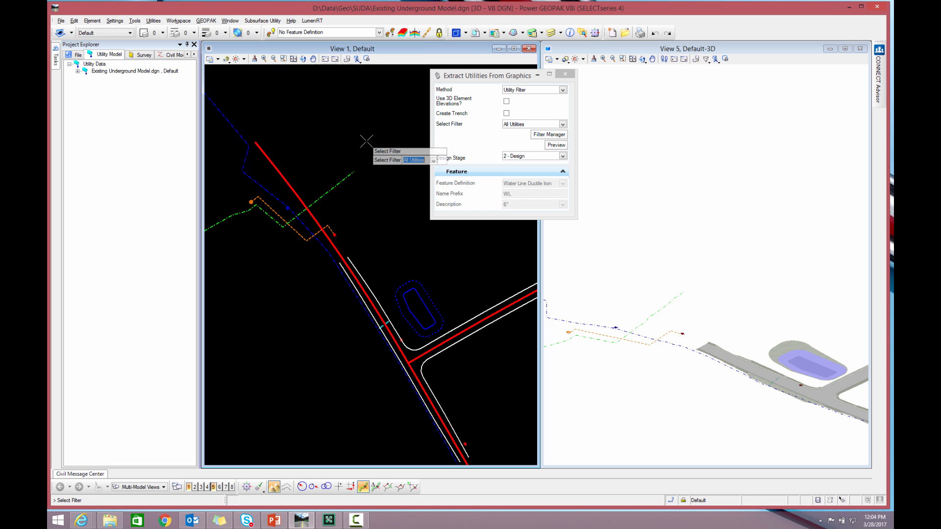
click(366, 141)
click(366, 141)
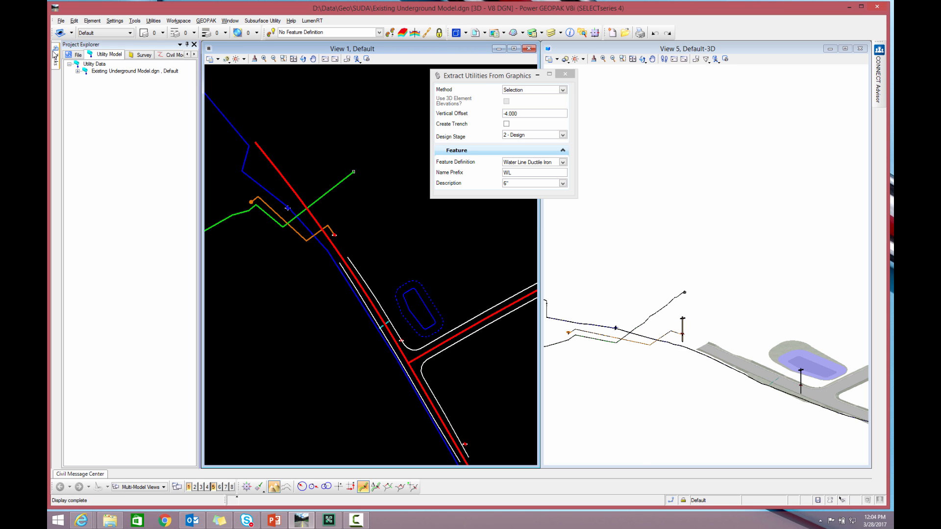
click(71, 72)
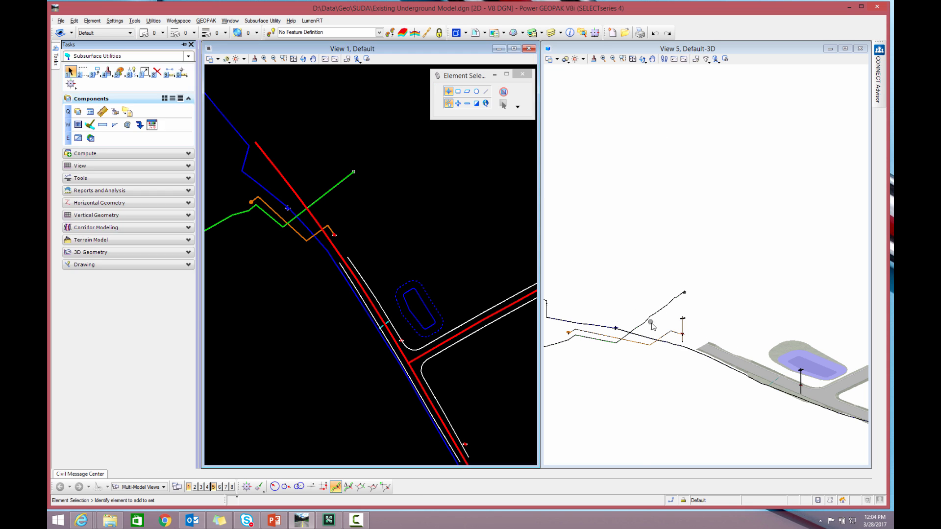
Examine the extracted 3D pipes, manholes, utility pole and hydrant along the existing utility lines in the 3D view.
scroll(651, 326, up, 4)
scroll(742, 352, up, 2)
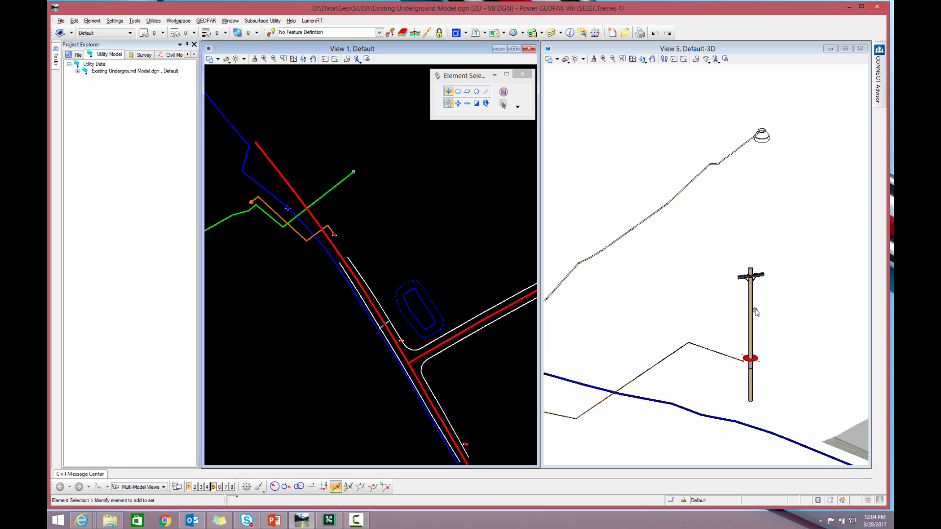
scroll(756, 313, down, 2)
scroll(601, 331, up, 3)
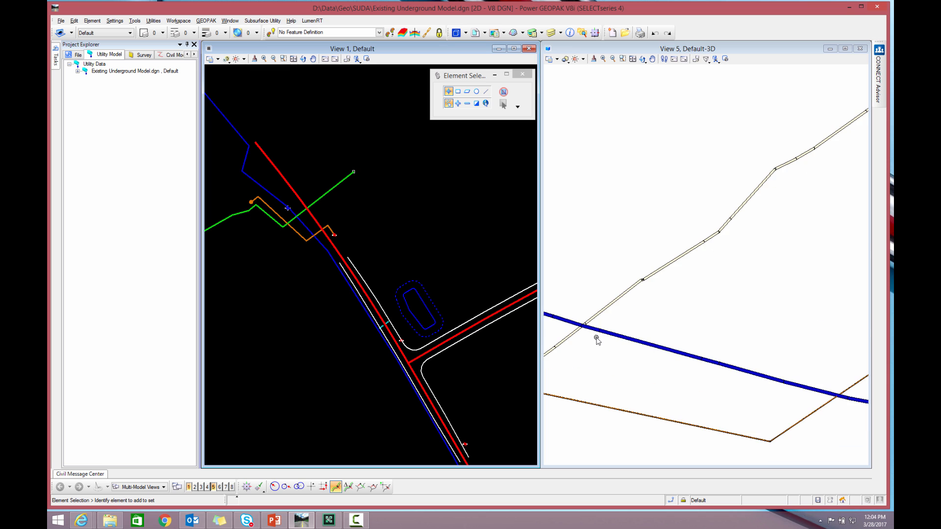
scroll(612, 338, down, 5)
scroll(585, 332, up, 5)
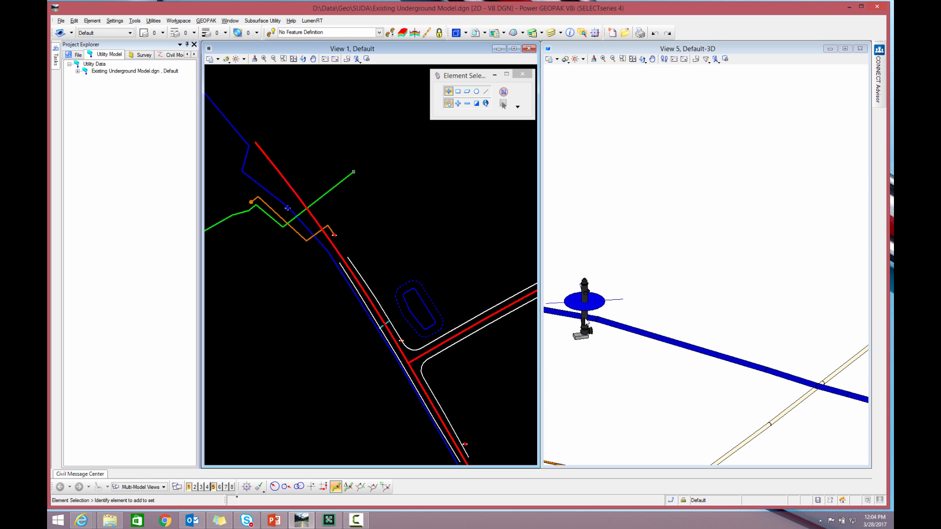
scroll(639, 303, down, 4)
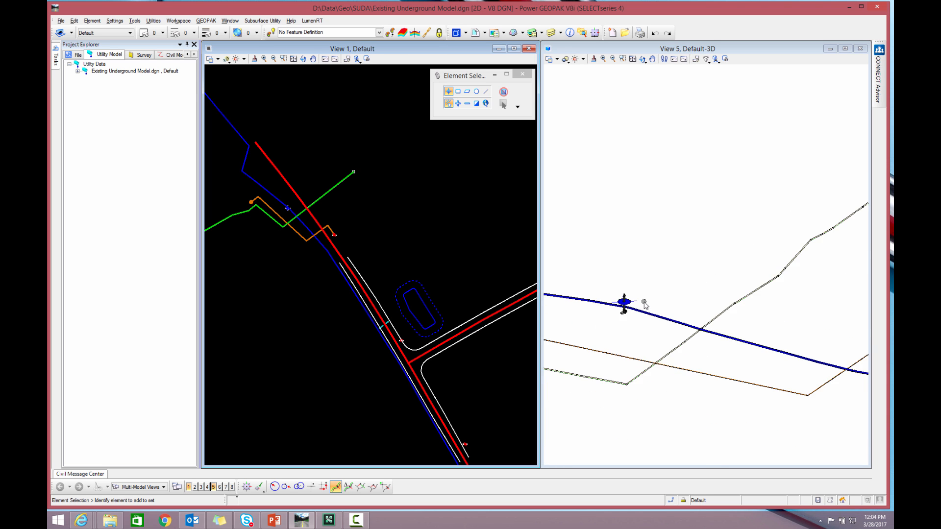
scroll(642, 301, down, 2)
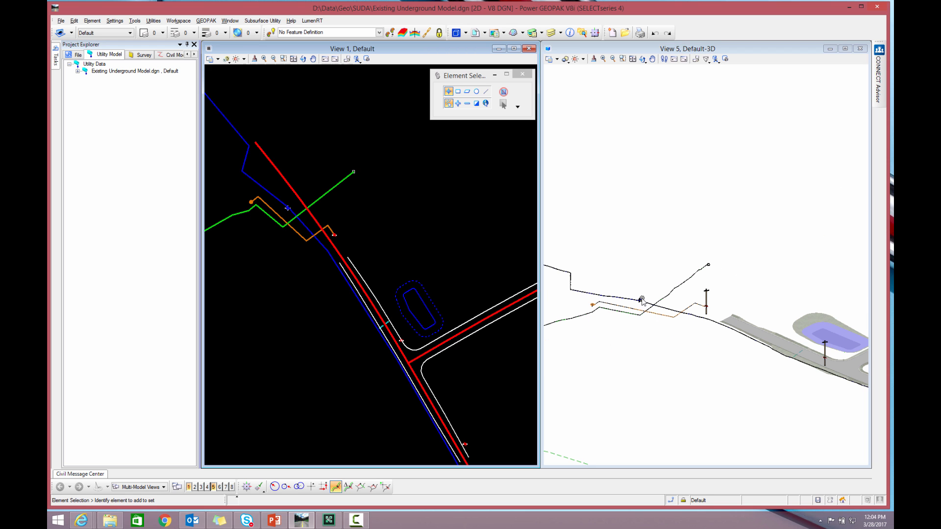
scroll(604, 321, up, 5)
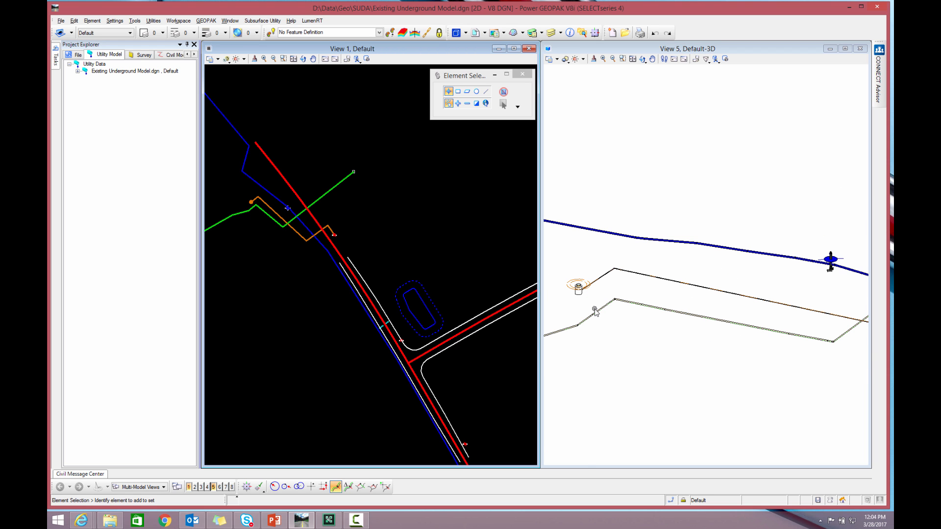
scroll(595, 312, down, 5)
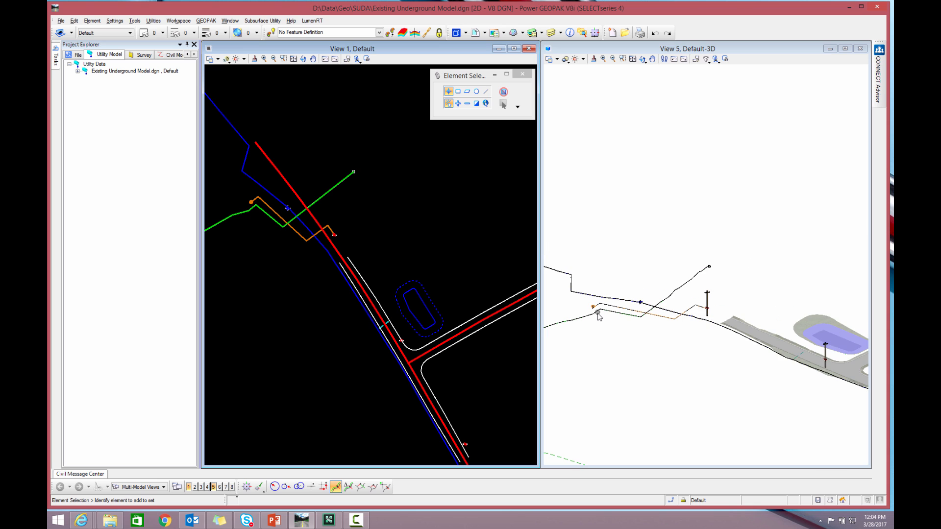
Open the recent drawing 01Proposed Drainage Layout.dgn.
click(62, 22)
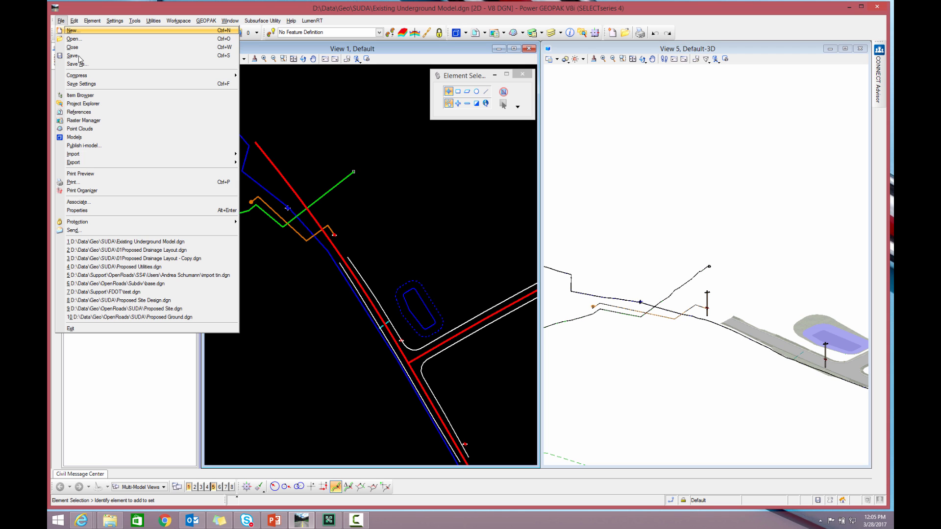
click(142, 251)
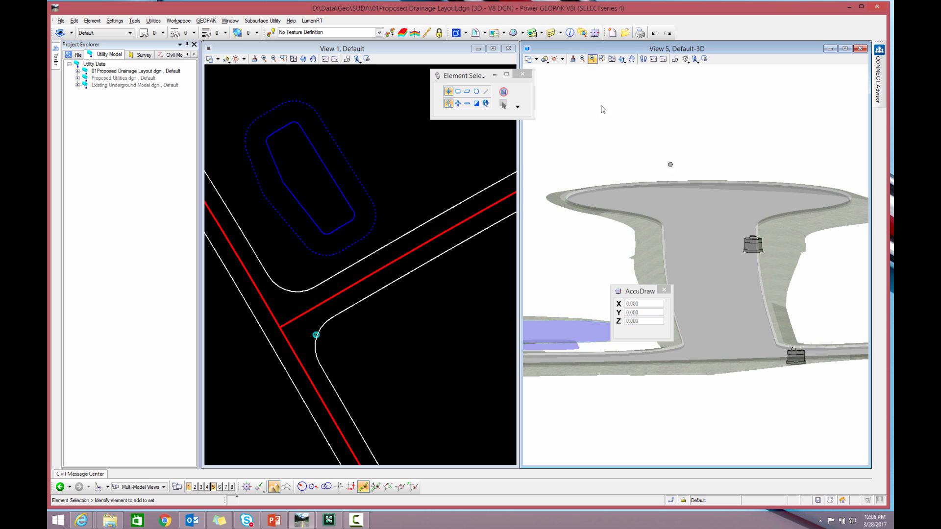
Display the Existing Underground Model reference to check it against the road model, hide it again and close AccuDraw.
click(488, 33)
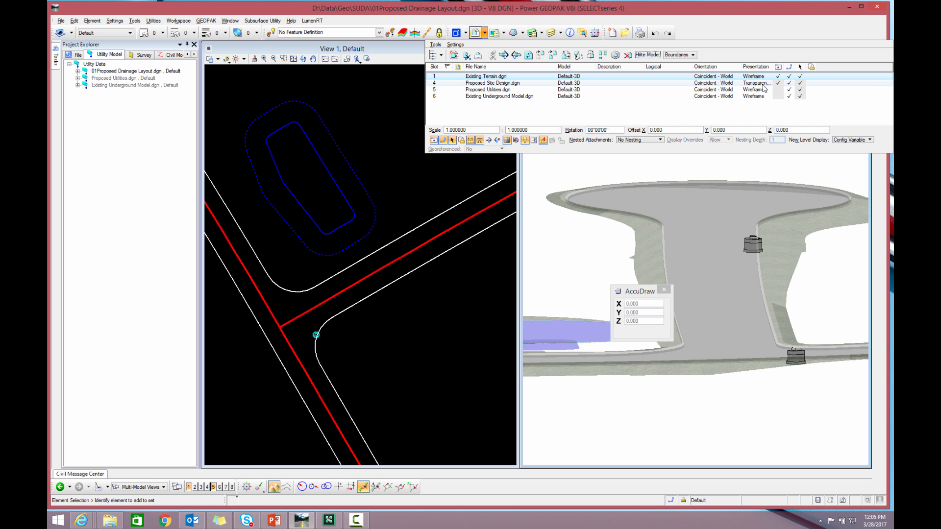
click(778, 97)
click(778, 96)
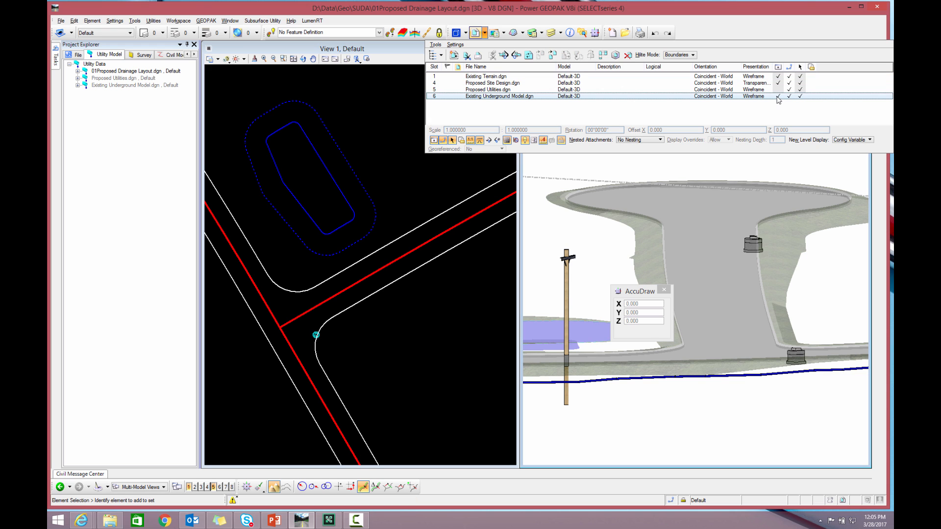
click(777, 97)
click(664, 288)
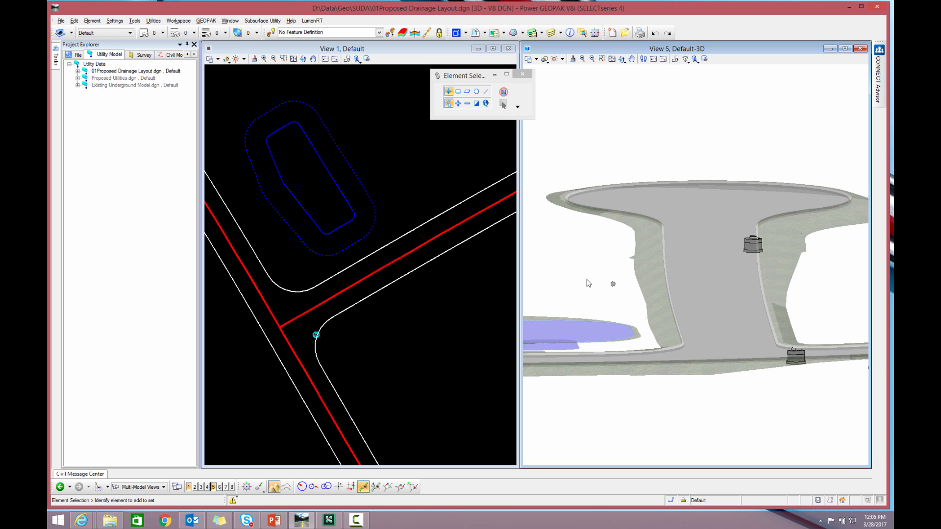
Start placing a drainage node with the Headwall Straight 24 feature definition from the Headwalls Straight group.
scroll(321, 253, up, 5)
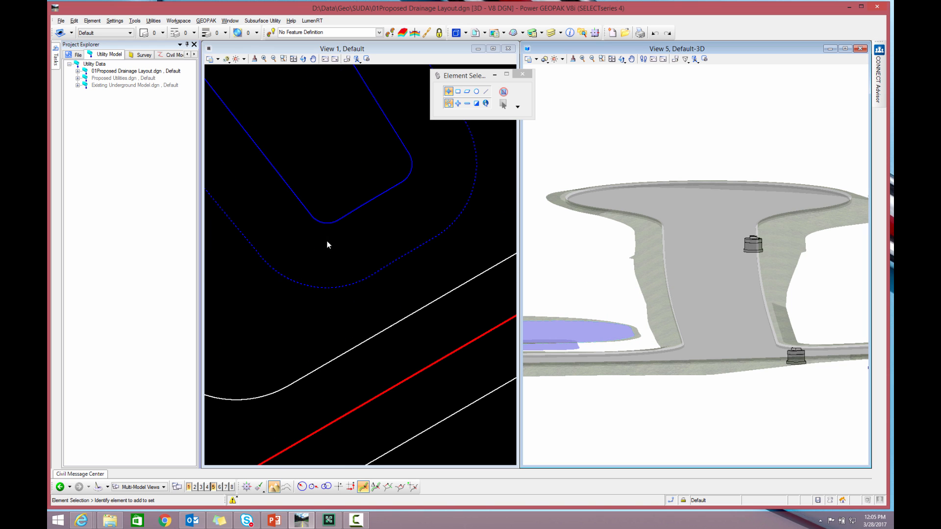
click(56, 61)
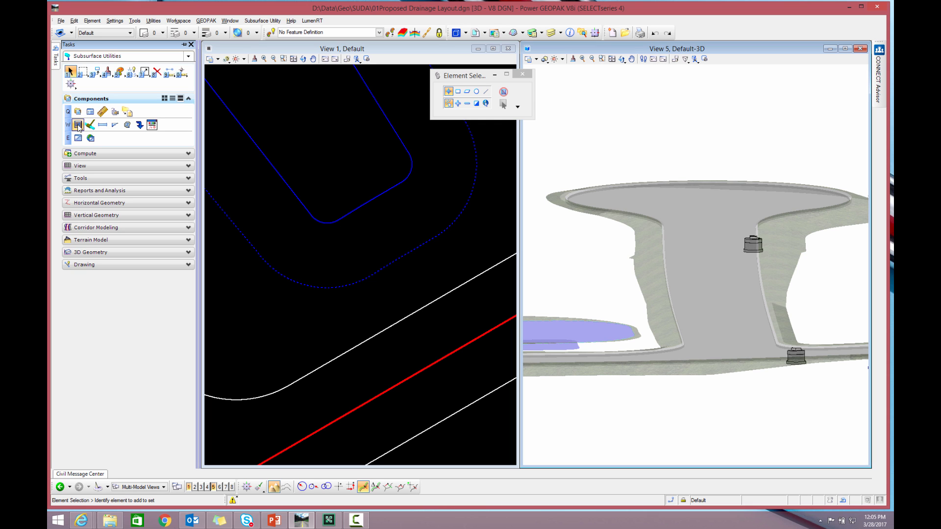
click(78, 125)
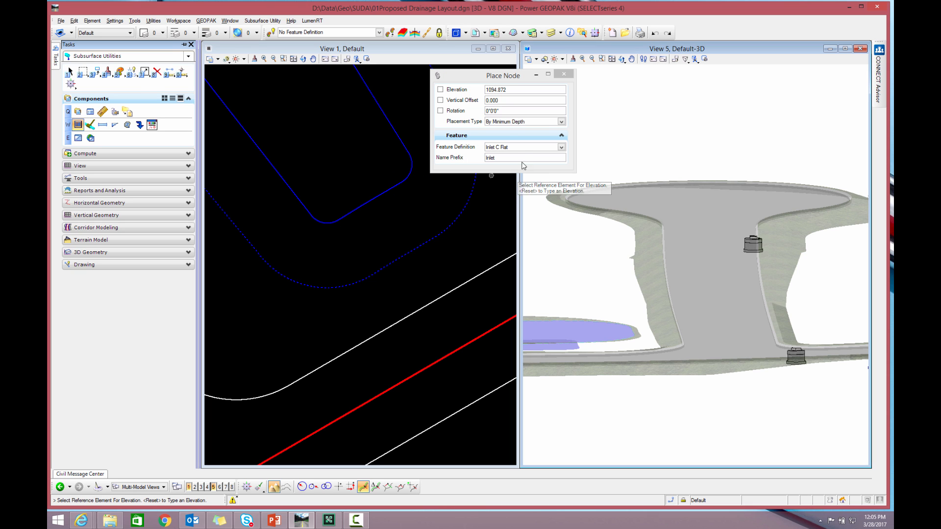
click(561, 148)
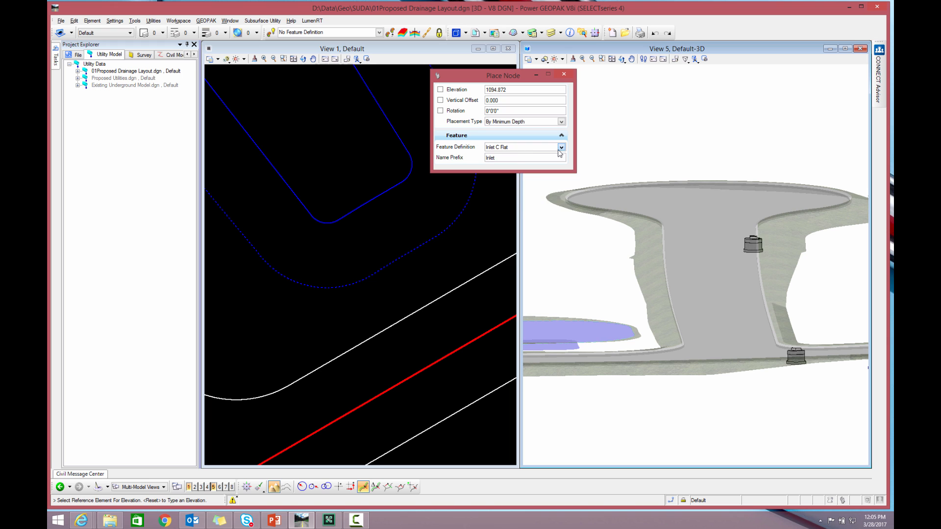
click(491, 156)
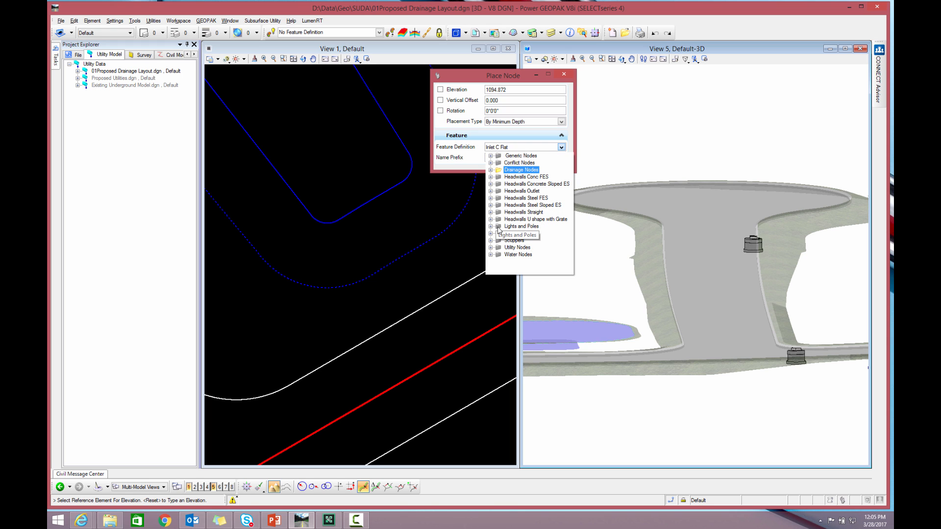
click(490, 212)
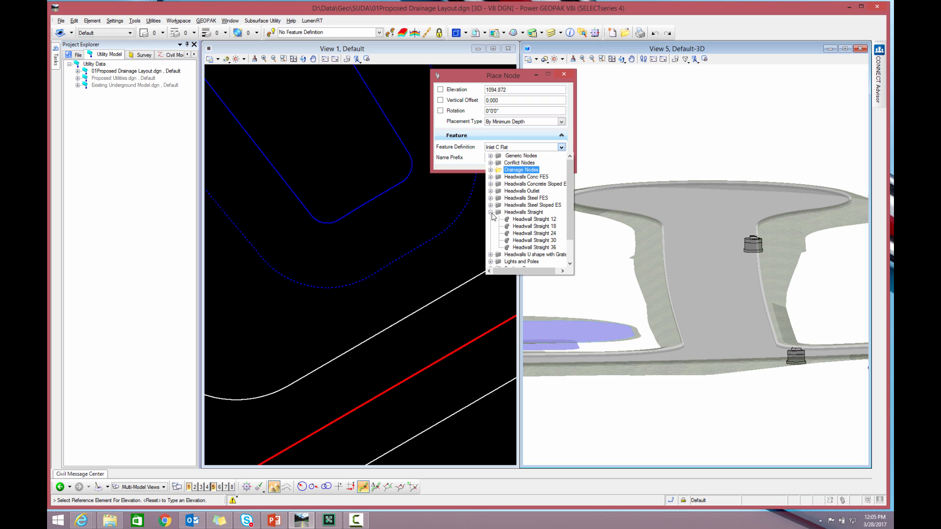
click(526, 234)
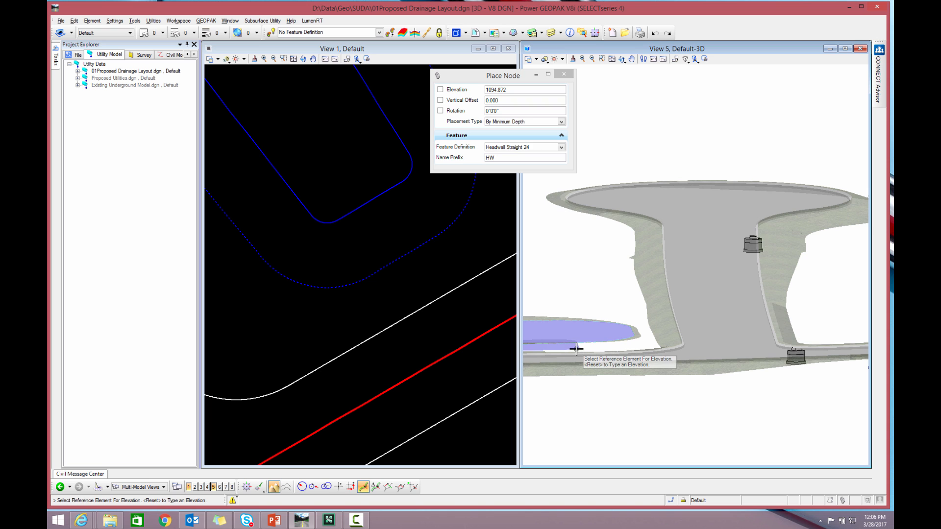
Place the headwall at the pond's lower corner By Minimum Depth, with the detention pond element as elevation reference, rotated to lie across the corner.
mouse_move(577, 349)
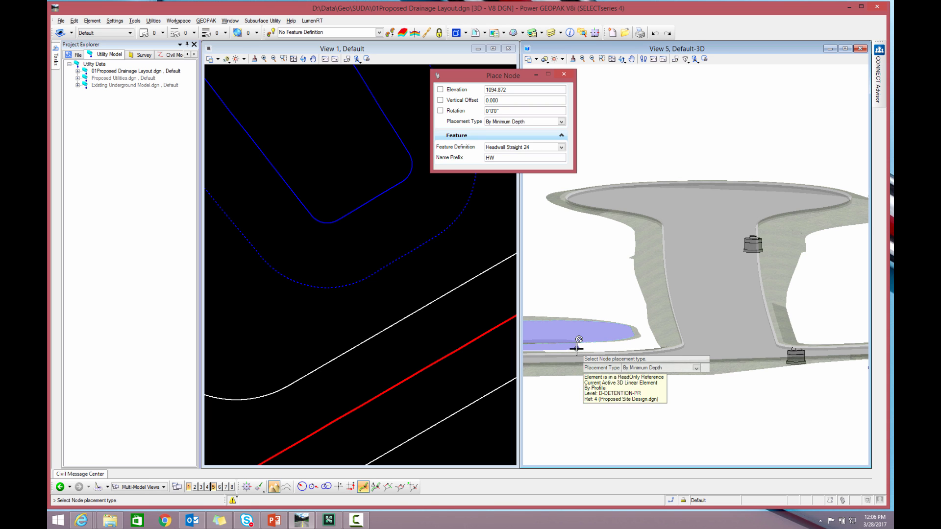
right_click(576, 349)
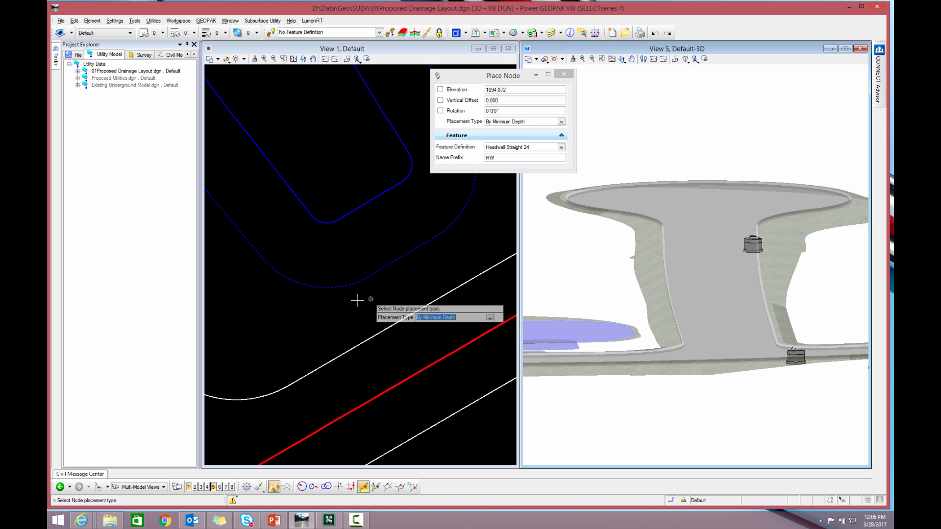
click(308, 247)
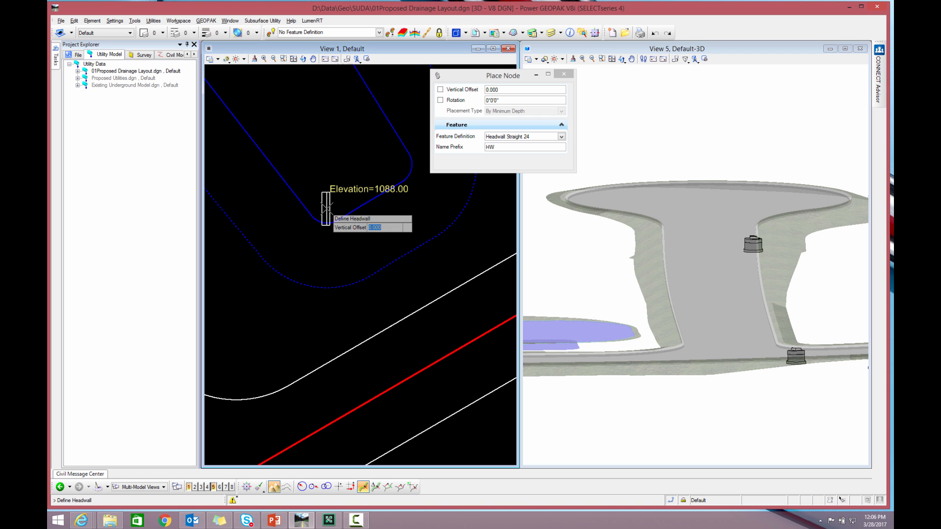
click(327, 214)
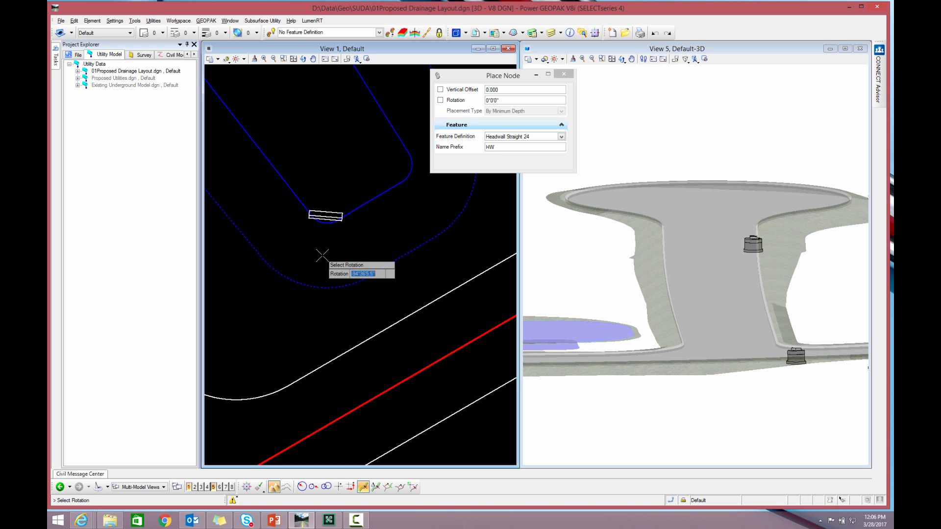
click(351, 244)
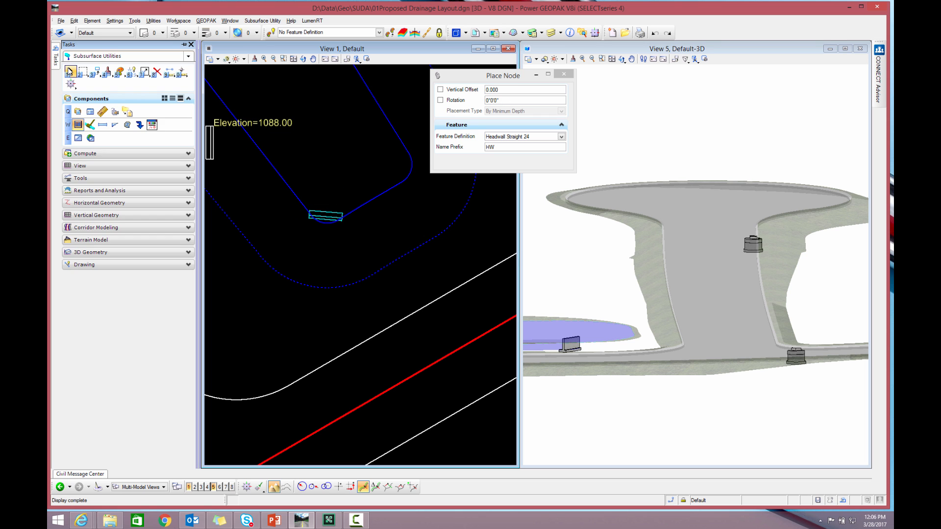
click(70, 72)
scroll(547, 336, up, 4)
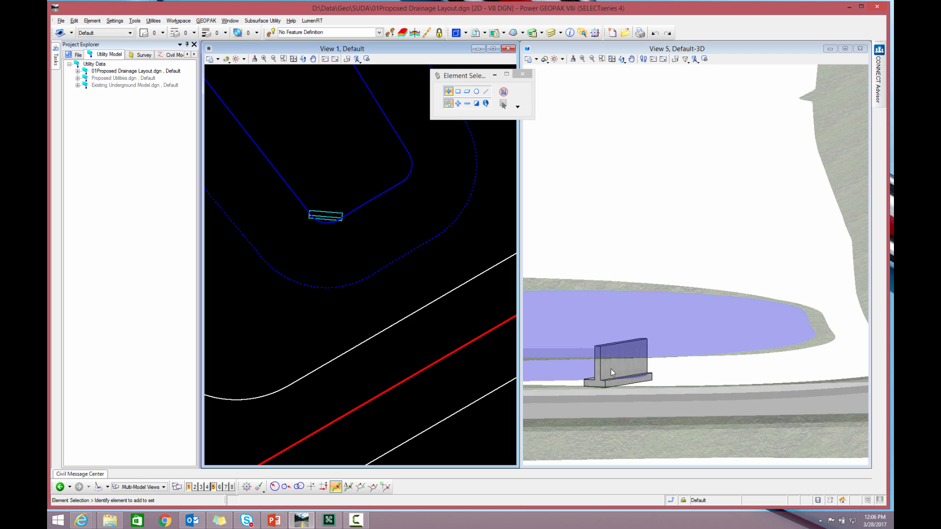
scroll(610, 321, down, 4)
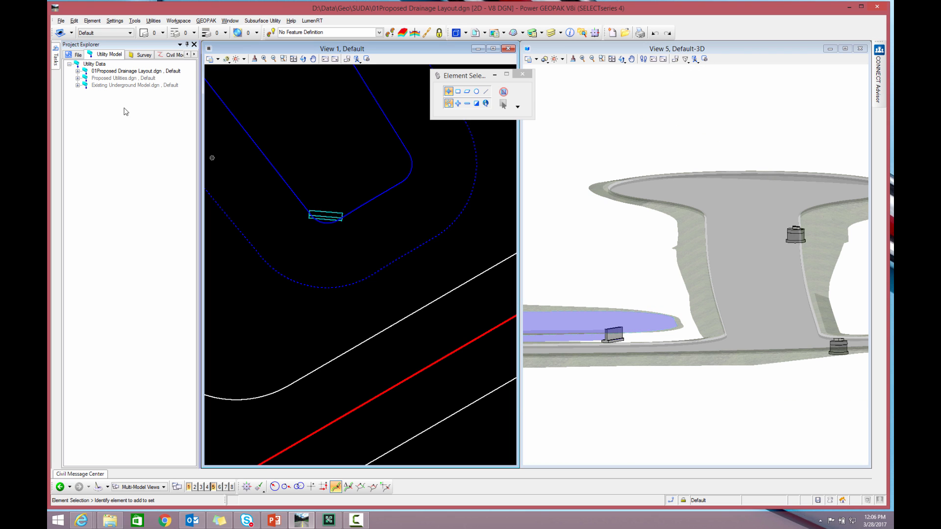
Start placing a drainage node with the Inlet C Flat feature definition from the Drainage Nodes group.
scroll(350, 302, down, 3)
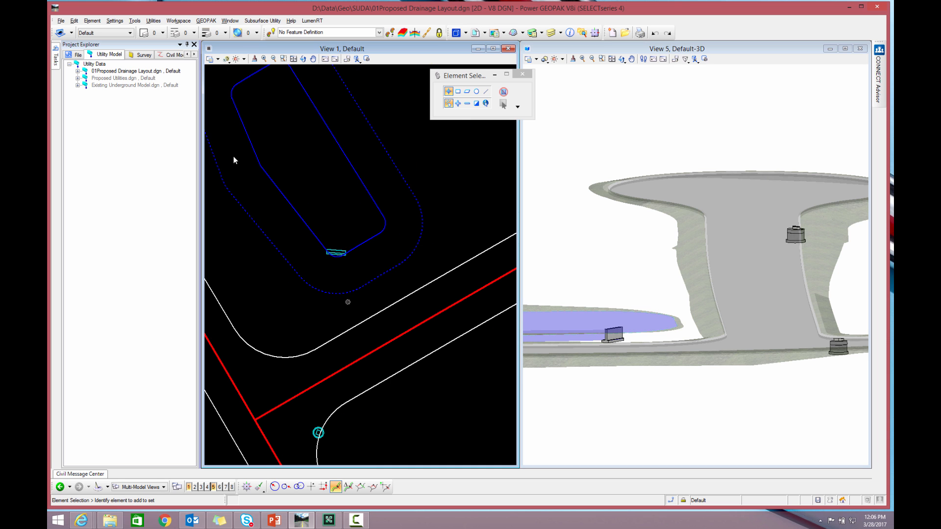
mouse_move(56, 58)
click(80, 125)
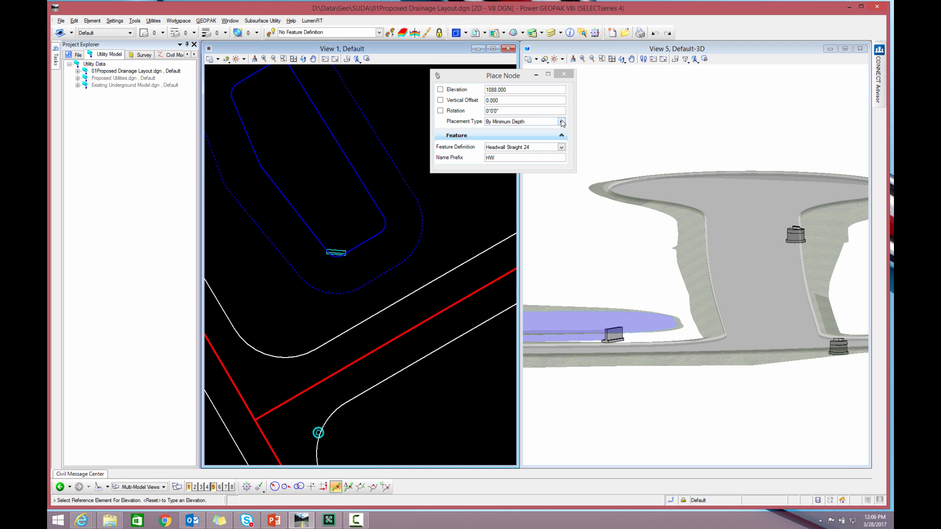
click(561, 147)
click(486, 184)
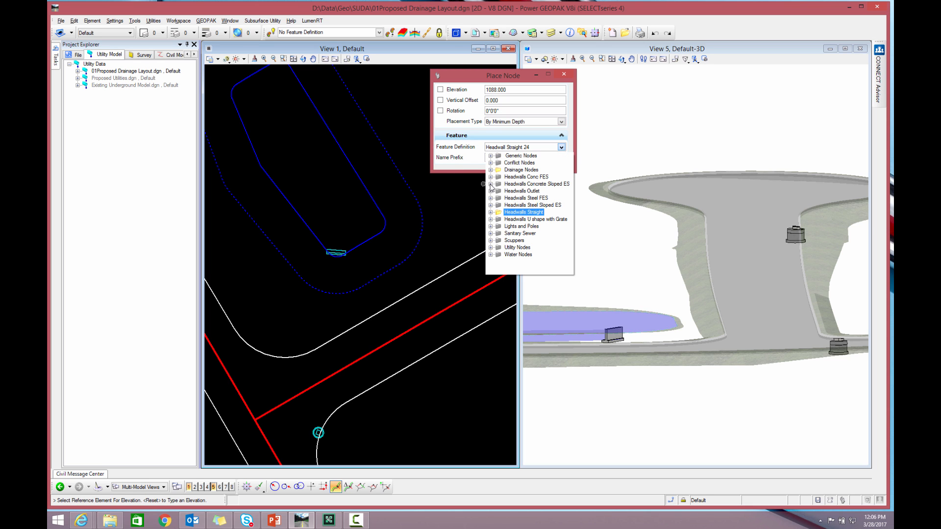
click(490, 170)
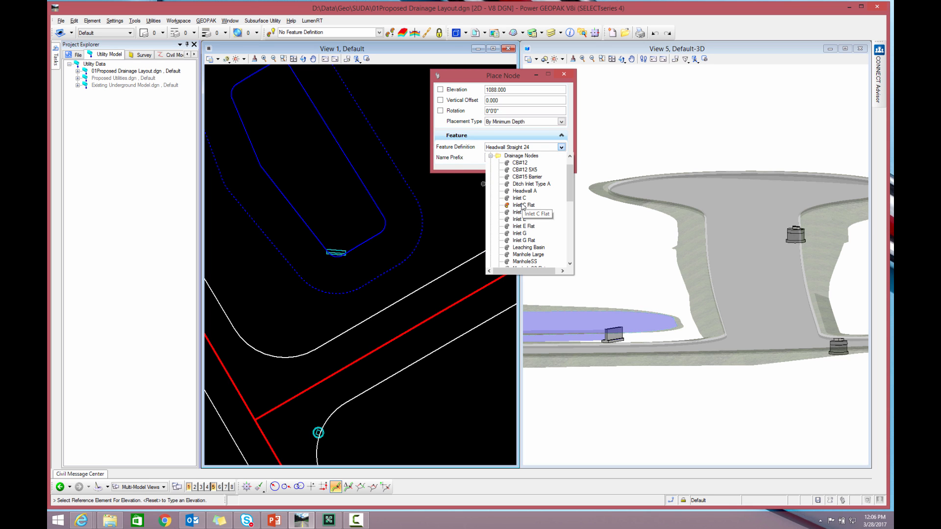
click(522, 205)
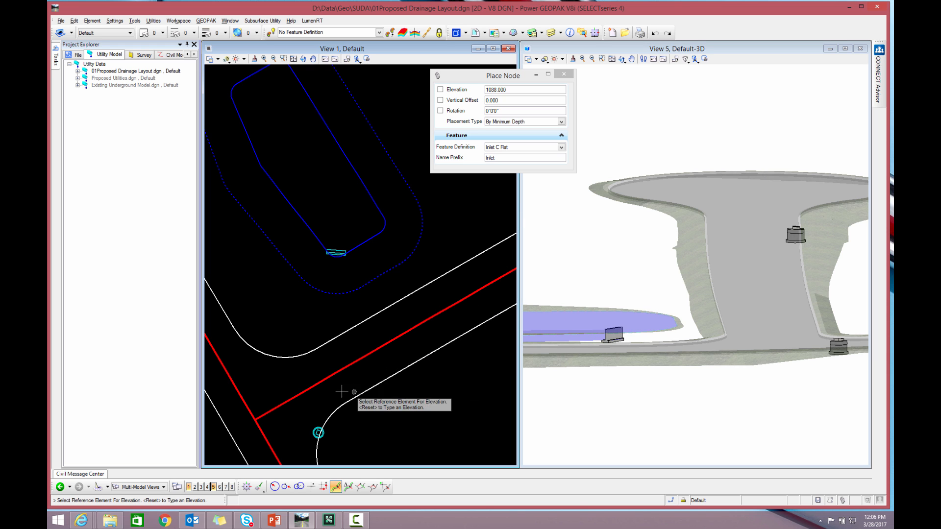
Place the inlet By Minimum Depth on the curb return below the pond, using the pavement surface for elevation and Civil AccuDraw, rotated about 79°.
scroll(292, 373, up, 2)
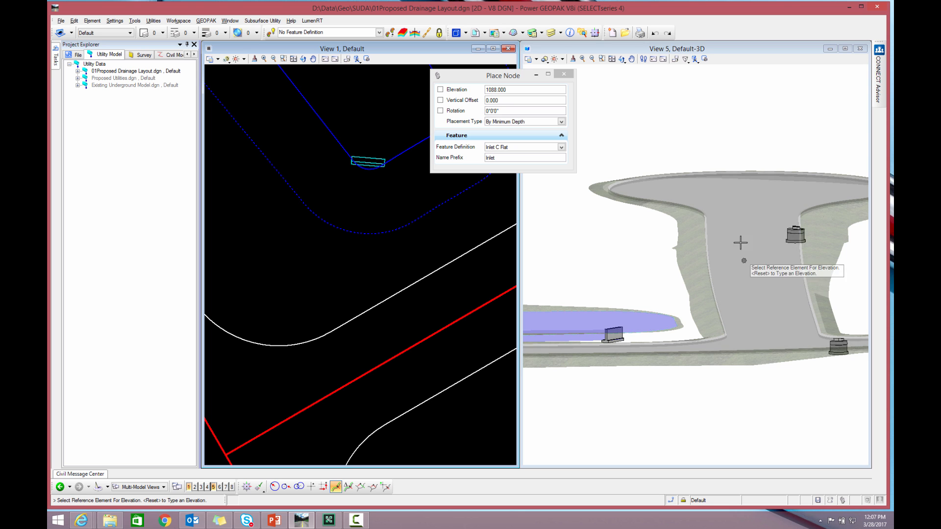
click(744, 279)
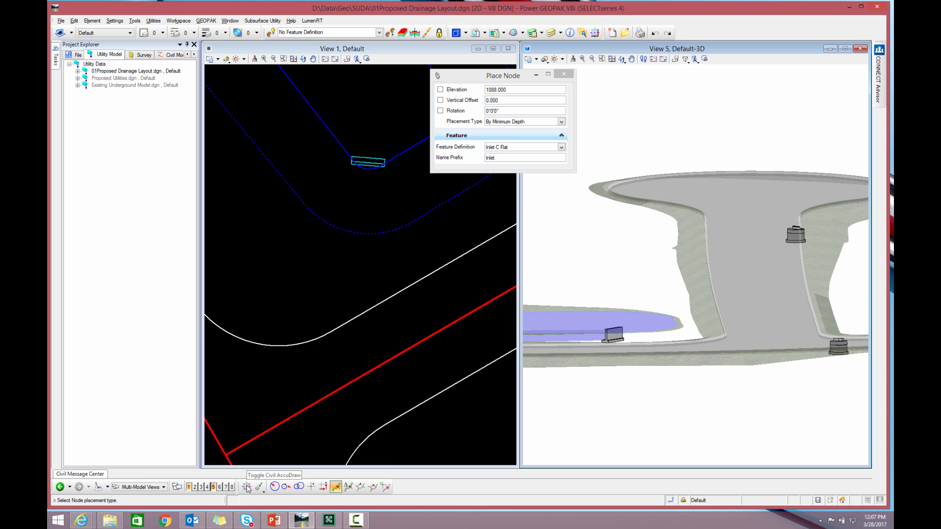
click(257, 404)
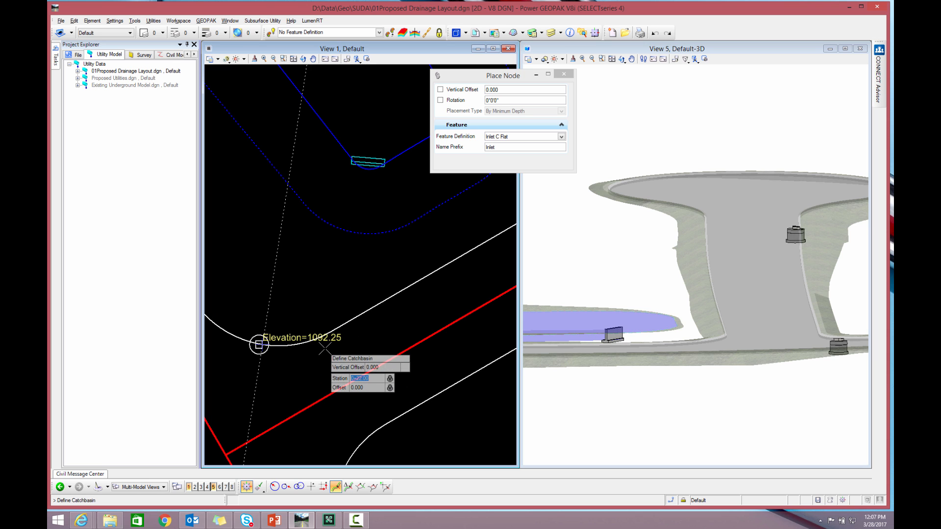
click(302, 302)
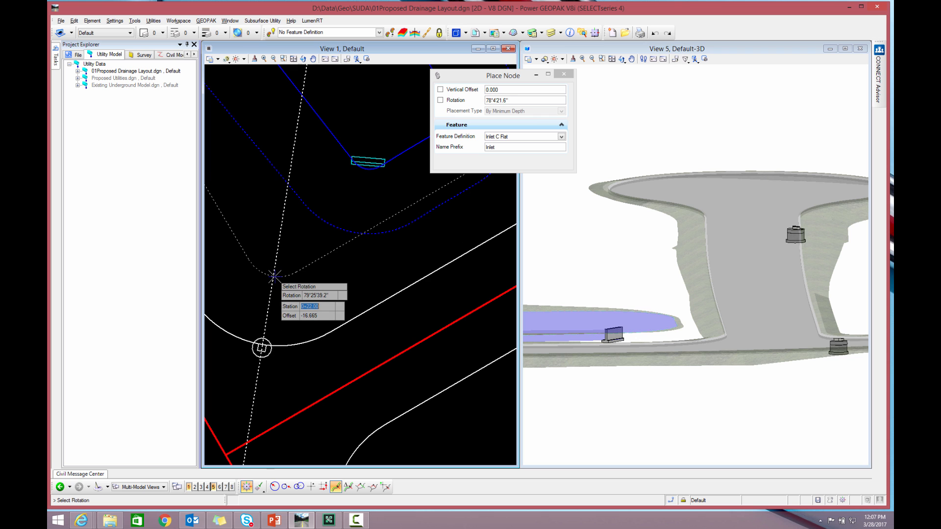
click(331, 339)
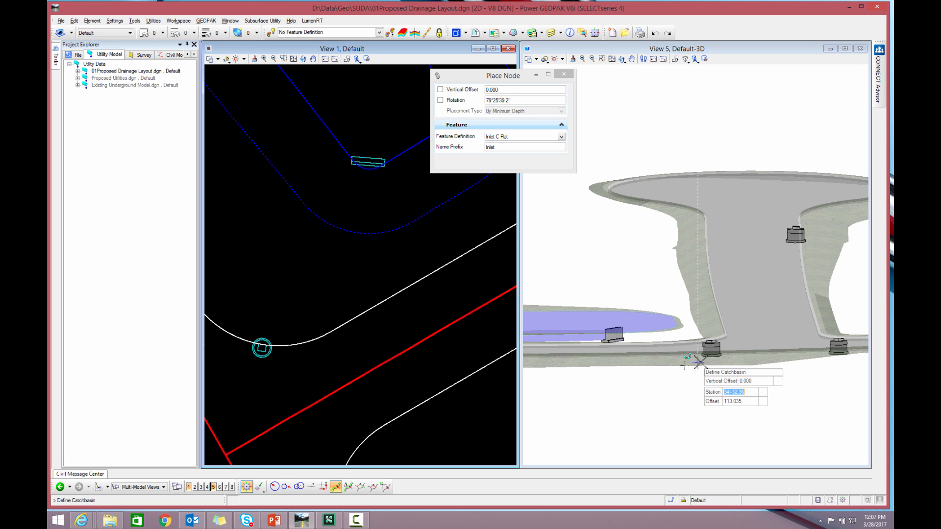
Reference Civil AccuDraw to the red road centerline and lock the next inlet at station 3+00, offset -13.
scroll(402, 296, down, 5)
scroll(416, 288, down, 7)
scroll(447, 268, up, 10)
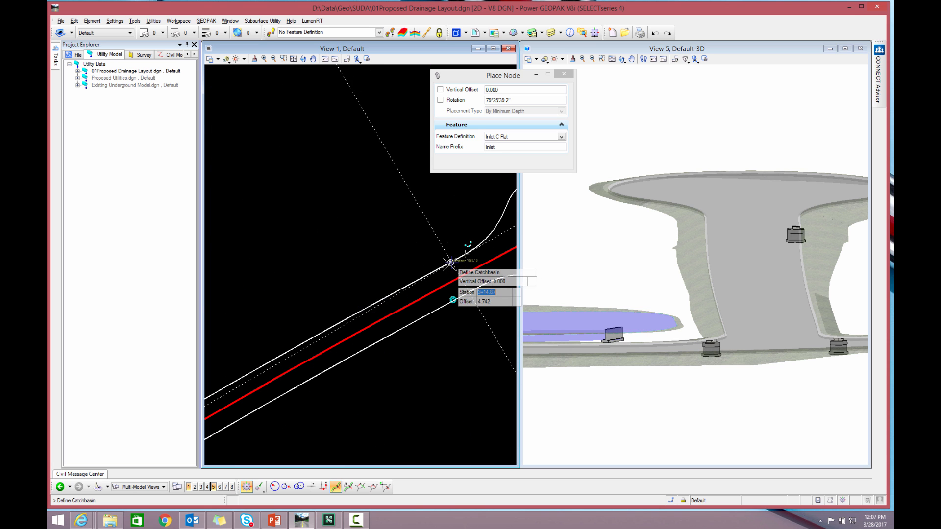
scroll(451, 268, up, 1)
right_click(451, 277)
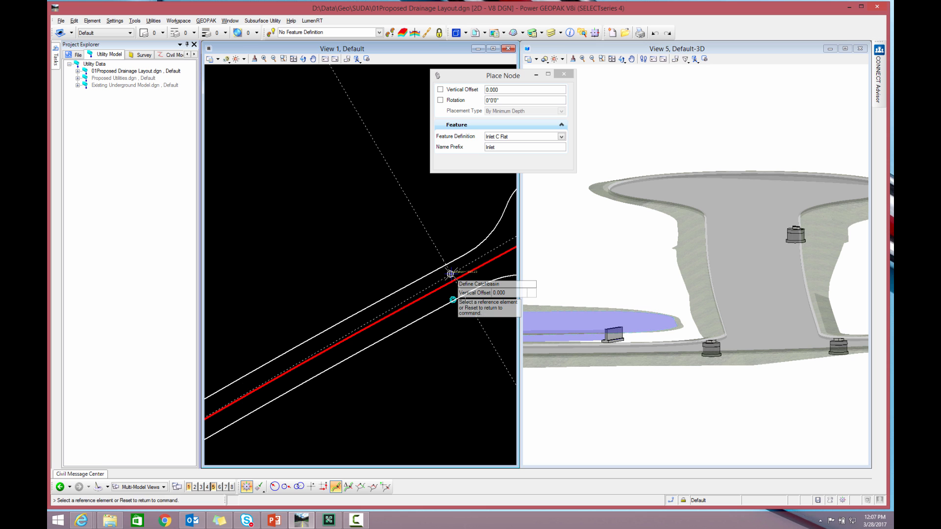
click(452, 281)
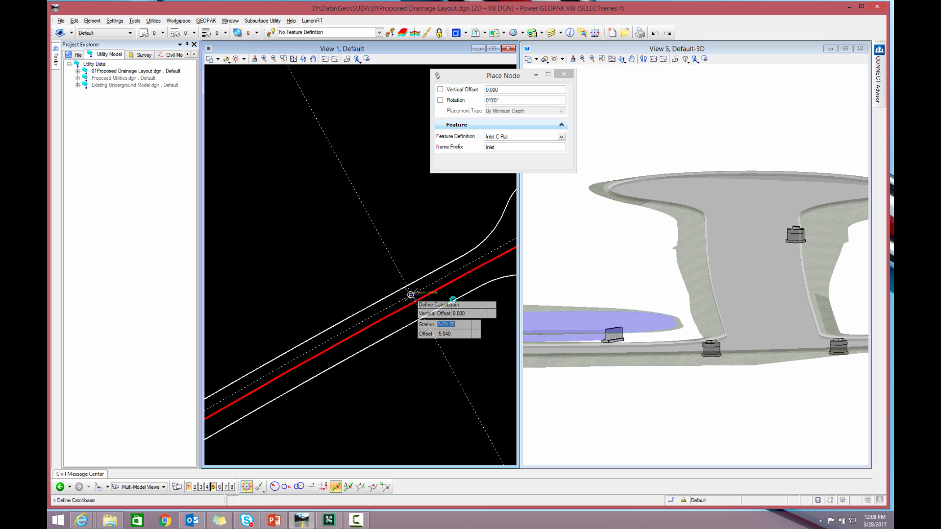
text(+00.00)
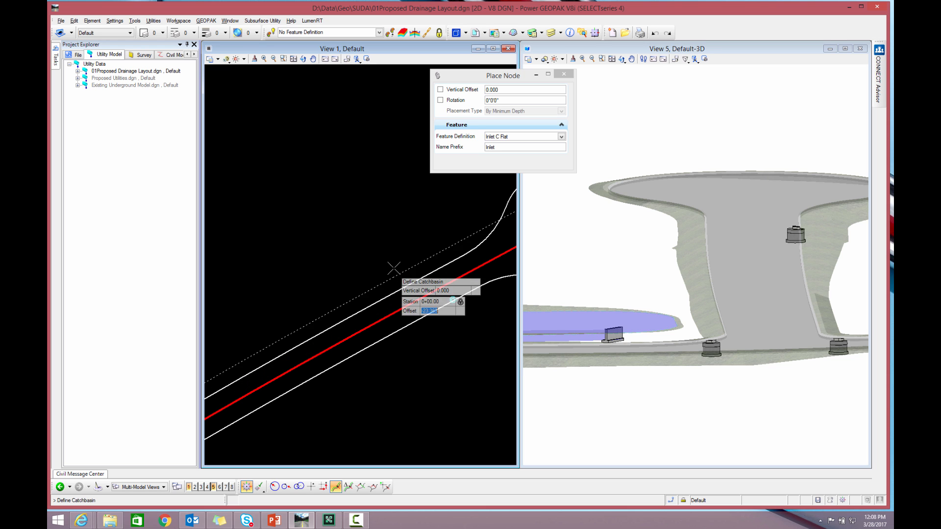
key(Tab)
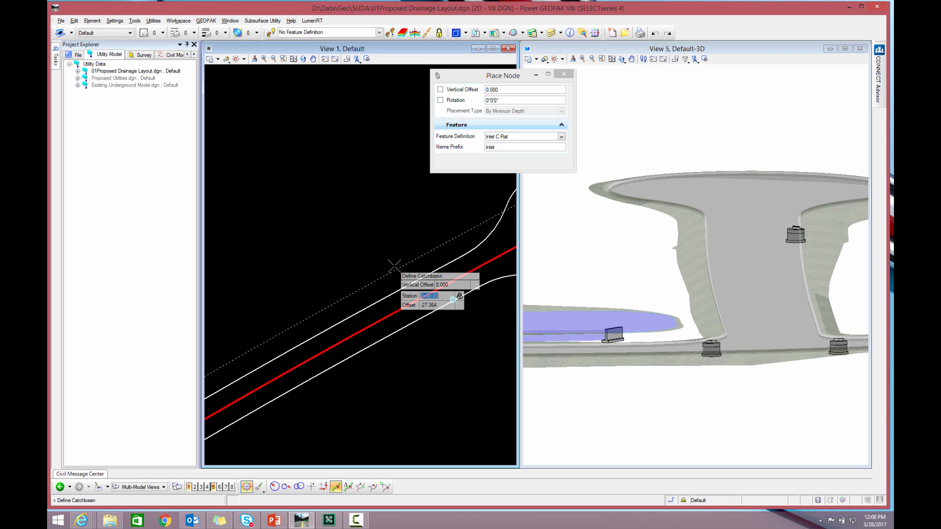
text(3+00)
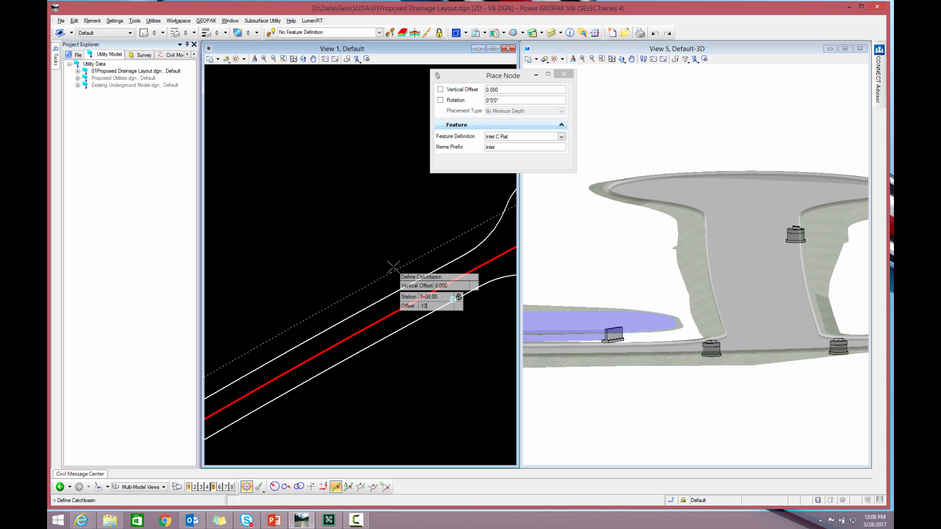
key(Tab)
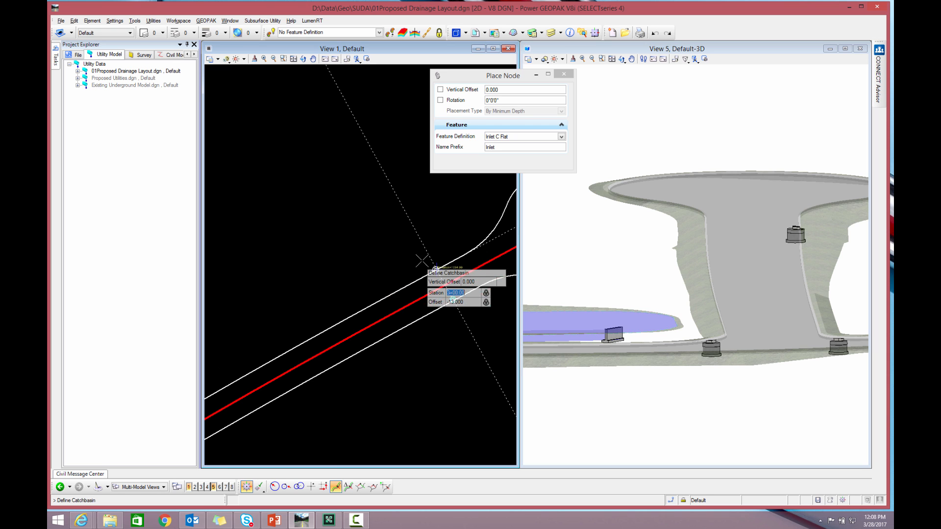
Place the inlet at the locked station and offset, rotated square to the centerline at 118°24'35.4", and end the placement.
scroll(455, 252, up, 5)
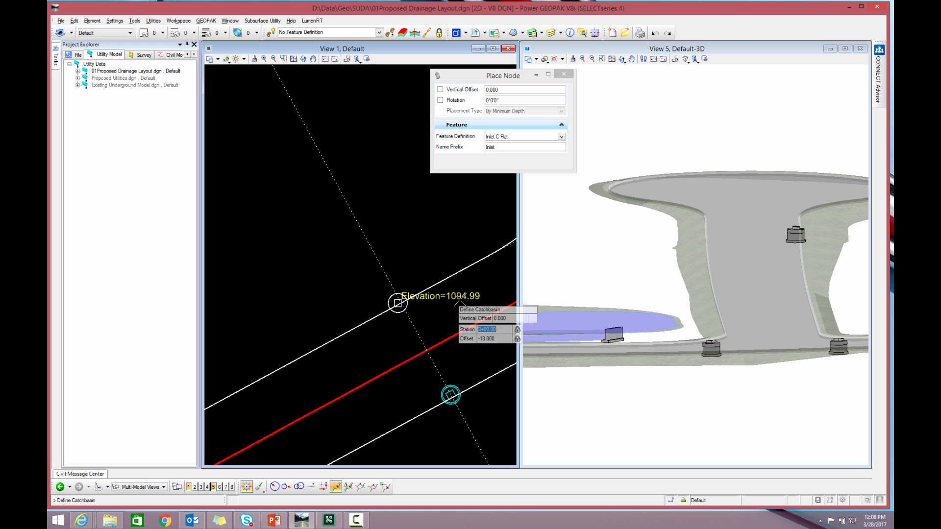
click(441, 266)
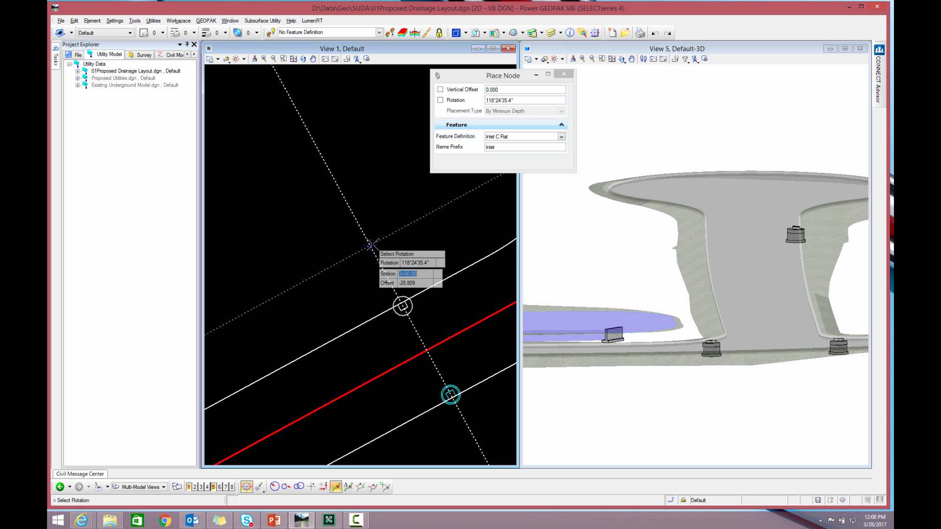
click(367, 238)
right_click(649, 233)
scroll(726, 236, up, 5)
scroll(718, 236, down, 2)
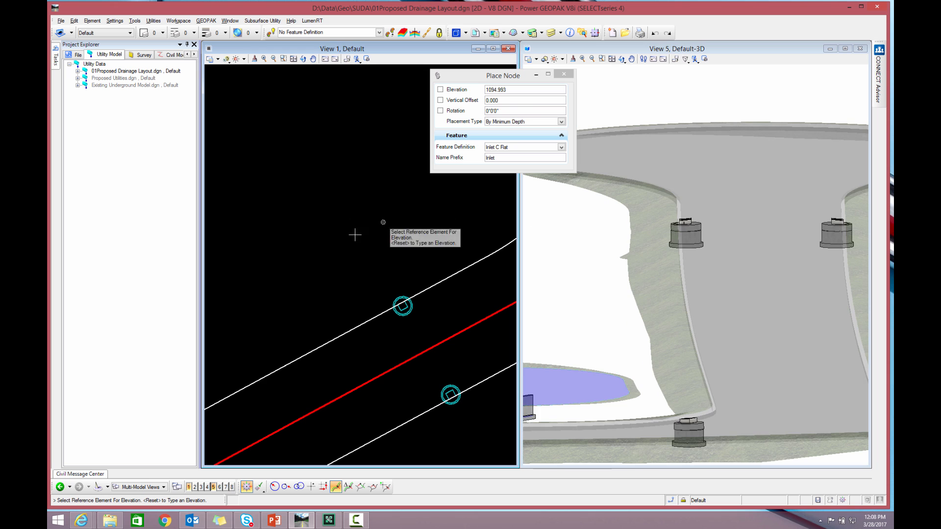
Change the feature definition of the inlet at station 3+00, offset -13, to CB#12.
click(57, 59)
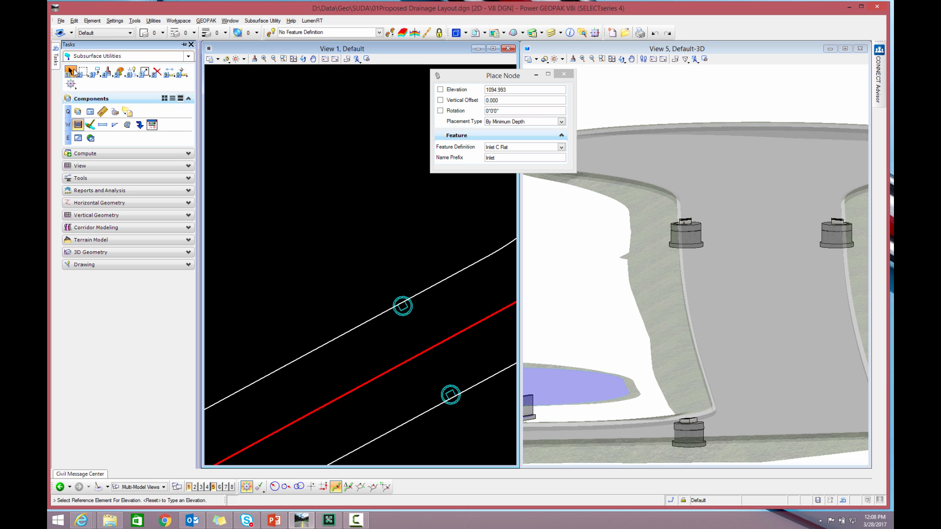
click(70, 72)
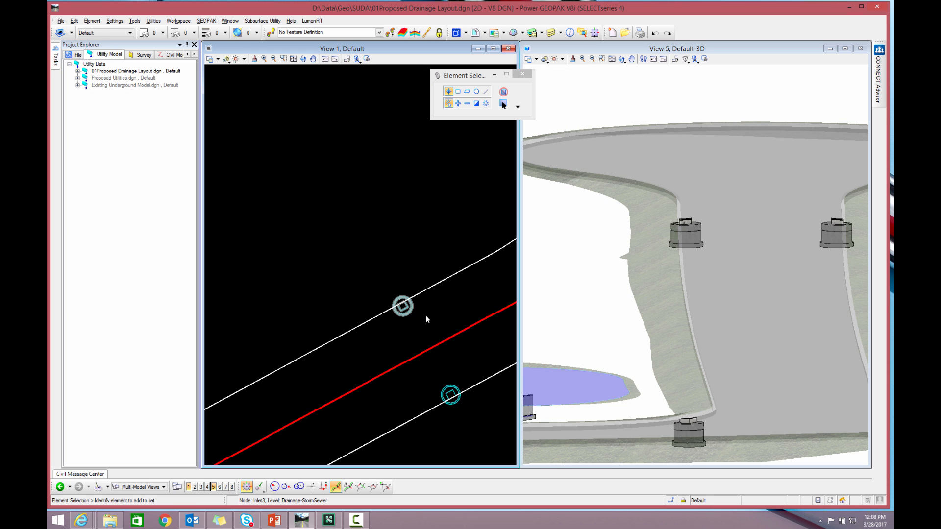
click(425, 314)
mouse_move(421, 304)
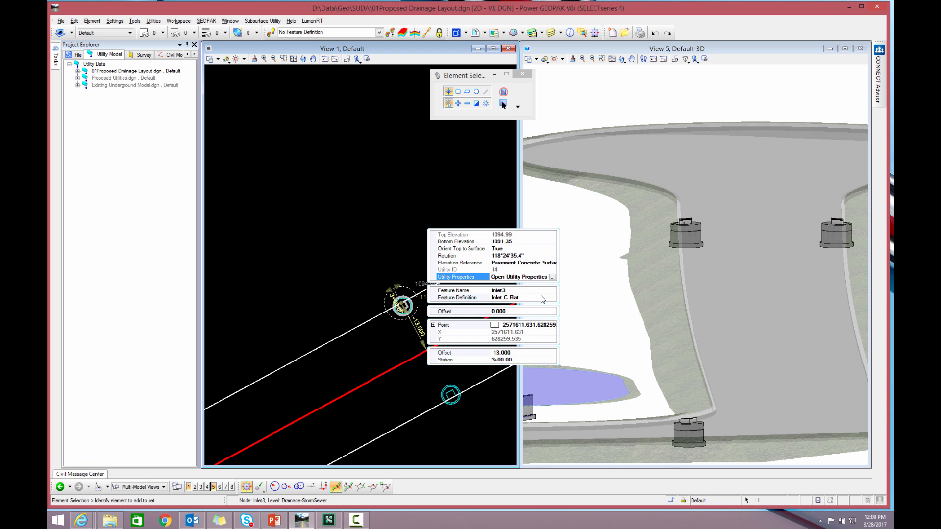
click(543, 298)
click(552, 299)
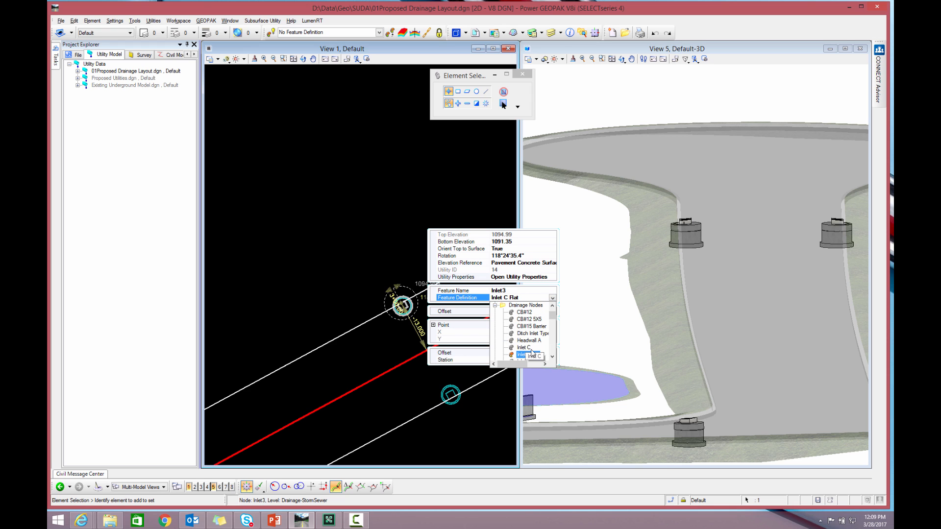
click(515, 315)
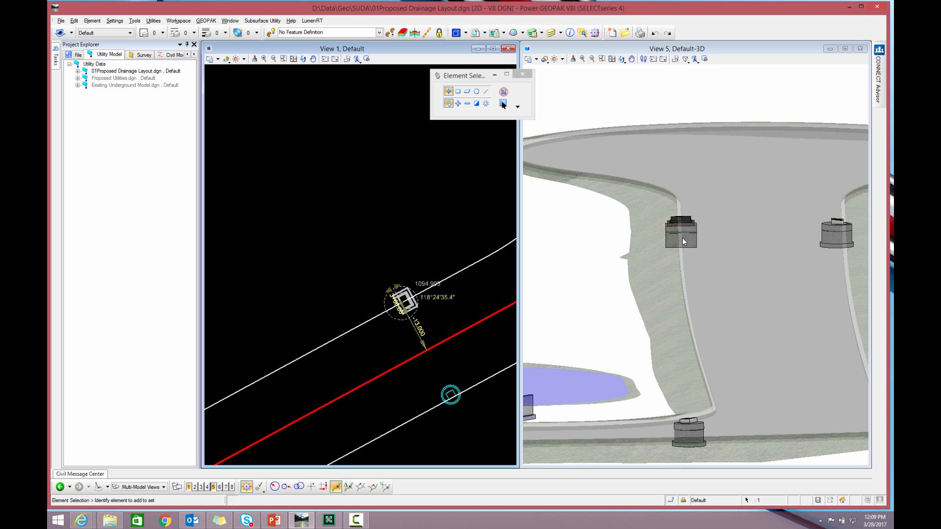
Rotate the changed catch basin to 28°24'35.4" so that its curb piece lines up with the curb.
scroll(684, 224, up, 5)
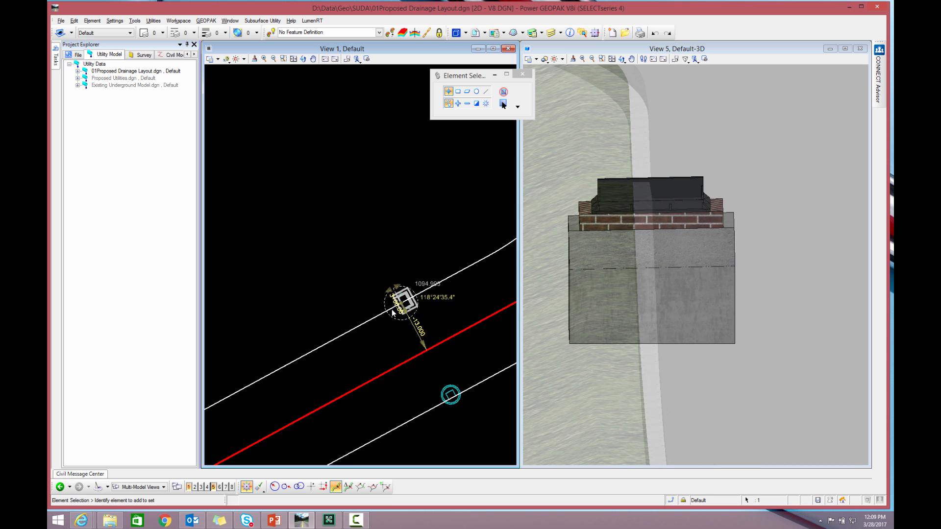
click(398, 285)
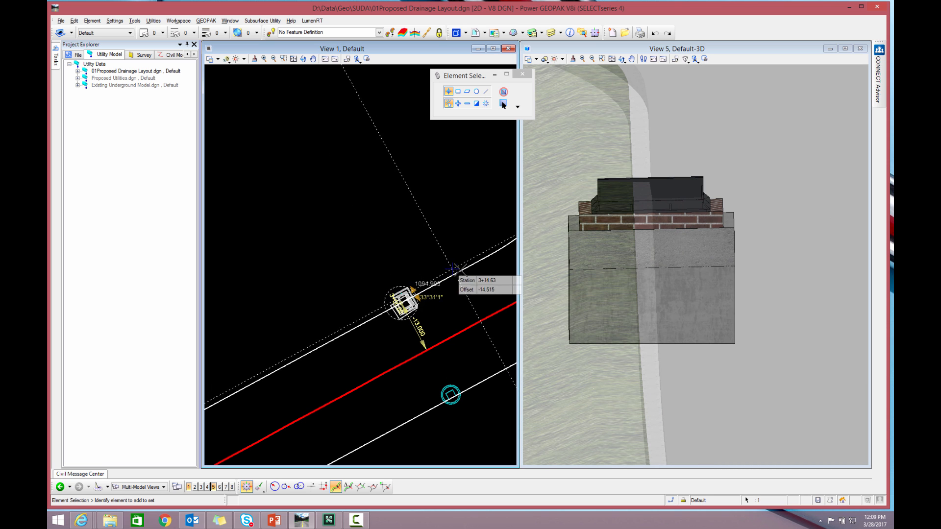
click(488, 255)
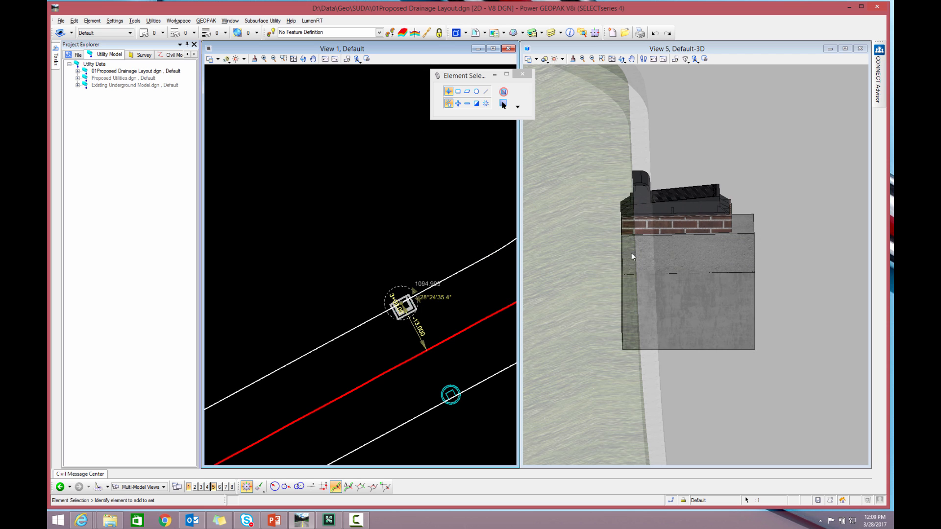
Change the opposite inlet at station 3+00, offset 13, to CB#12 and rotate it to -151°35'24.6" to match its curb.
click(450, 388)
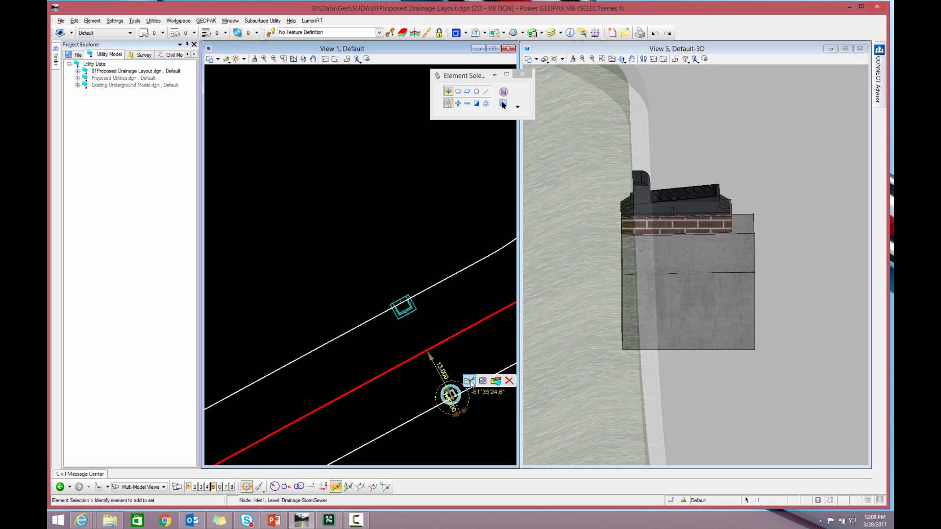
click(470, 381)
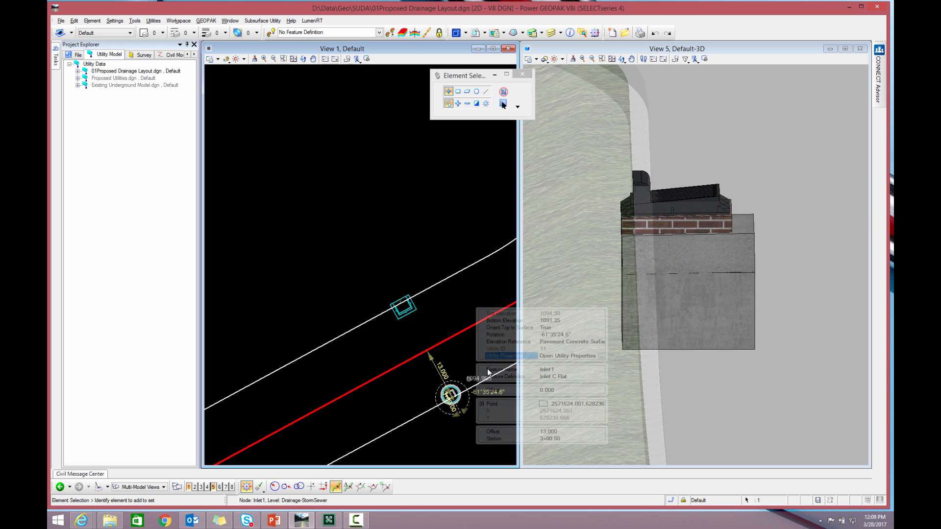
click(596, 378)
click(601, 377)
click(571, 389)
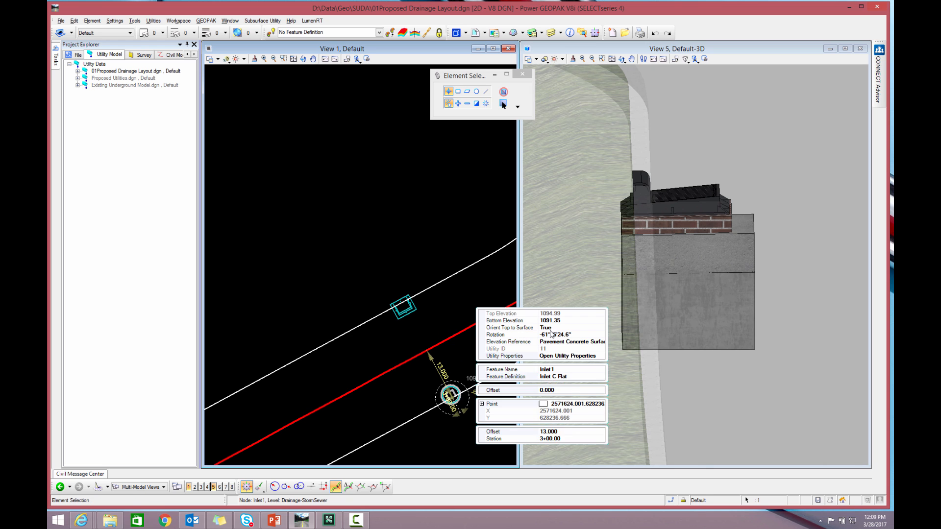
scroll(727, 272, down, 5)
scroll(770, 266, up, 2)
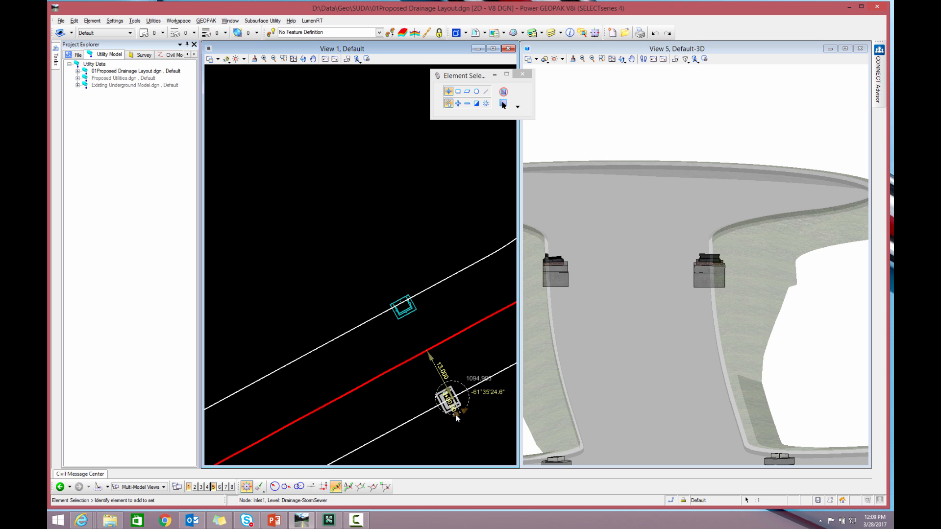
click(344, 455)
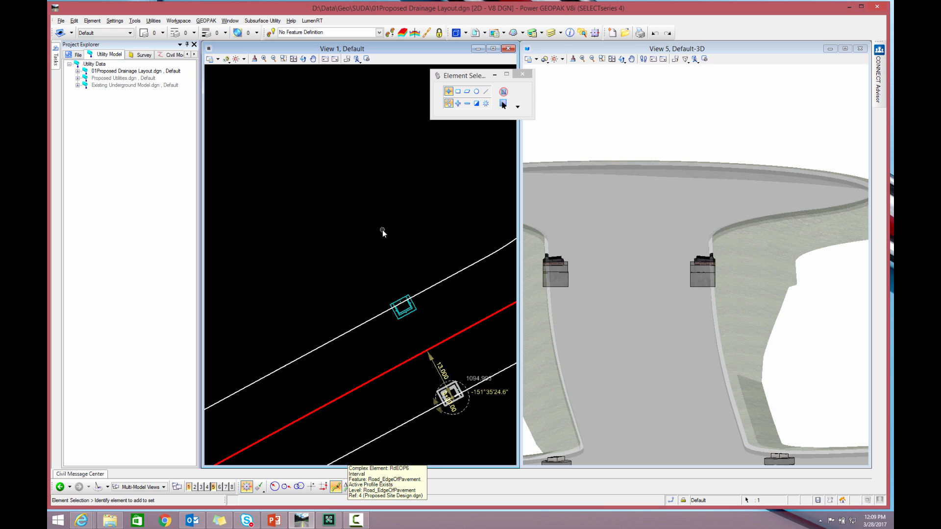
Place a 10" Storm Sewer Circular CMP link between the two CB#12 inlets on opposite curbs at station 3+00.
click(78, 71)
click(56, 59)
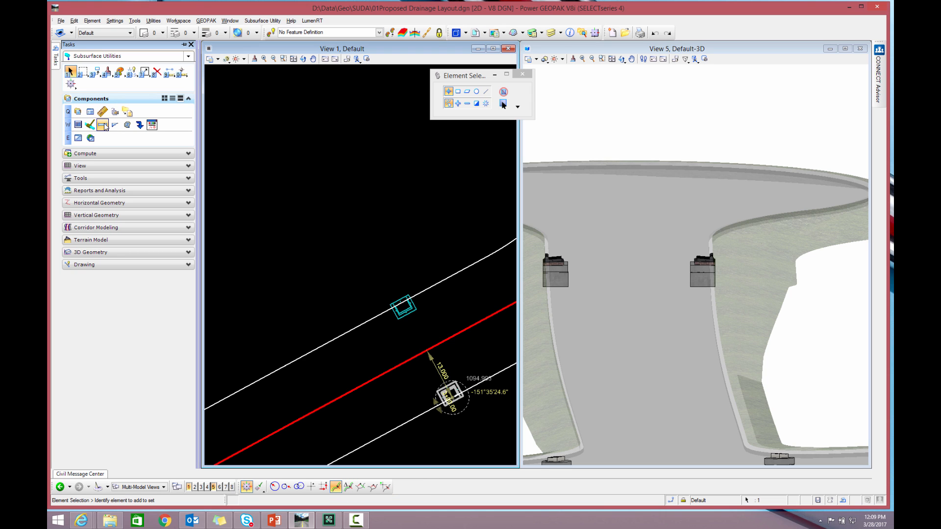
click(103, 126)
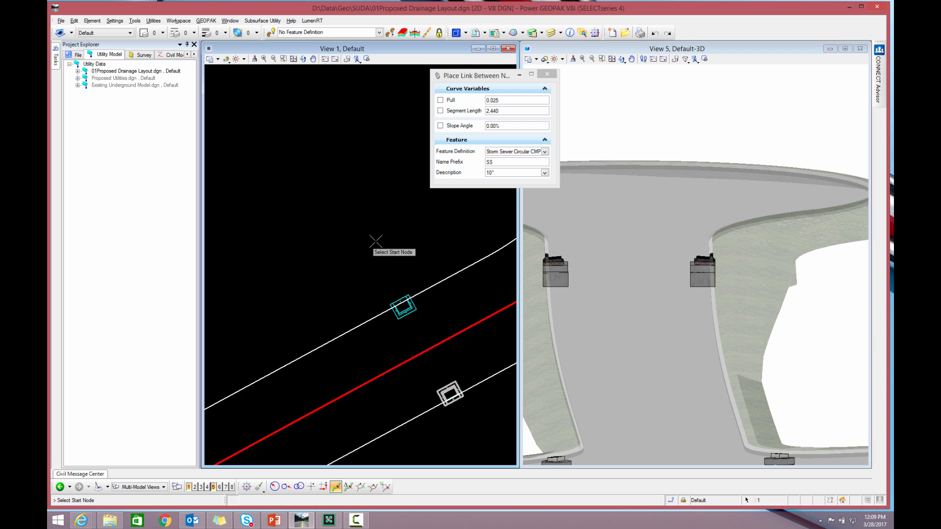
click(544, 152)
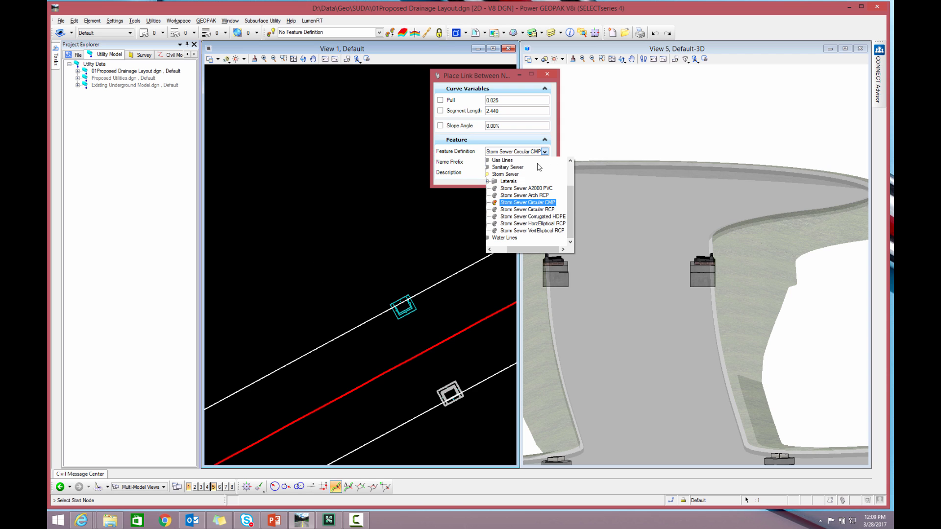
click(517, 203)
scroll(410, 324, up, 2)
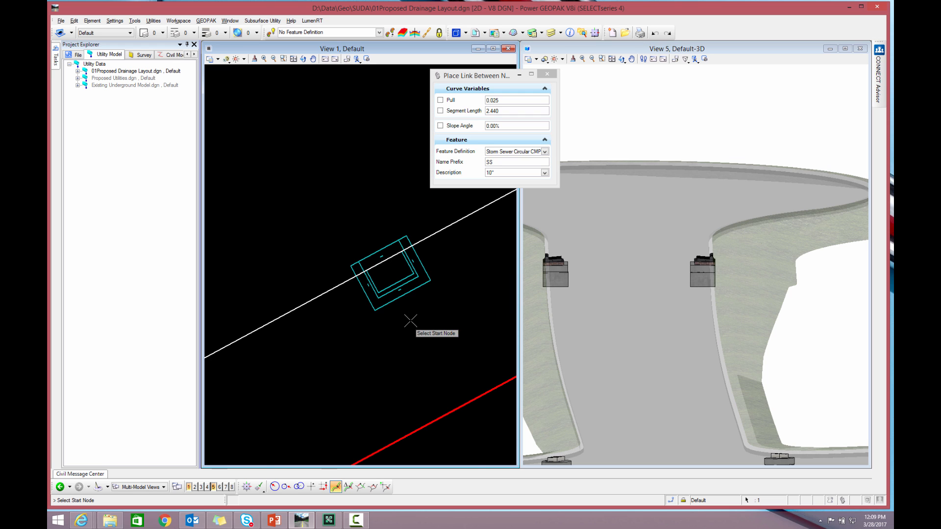
scroll(407, 312, up, 2)
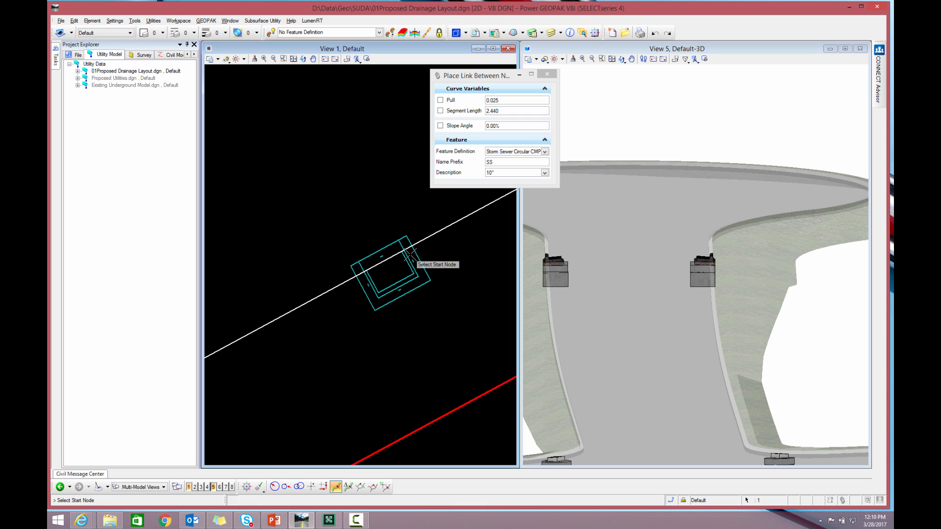
click(400, 290)
scroll(410, 321, down, 5)
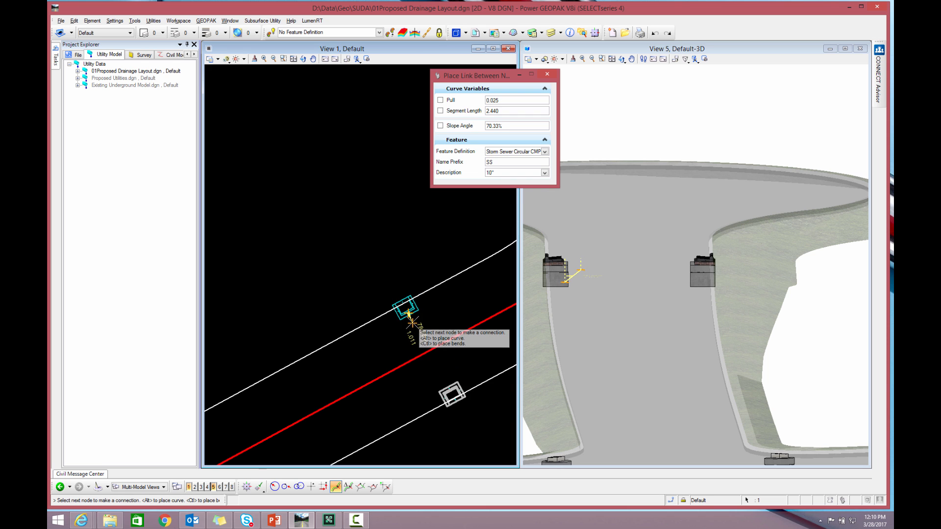
scroll(451, 395, up, 5)
click(451, 399)
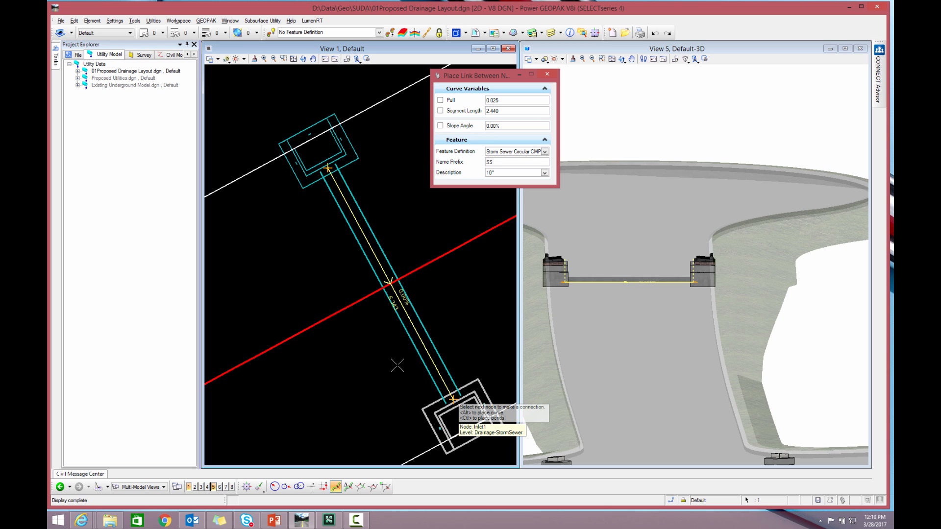
scroll(438, 318, down, 5)
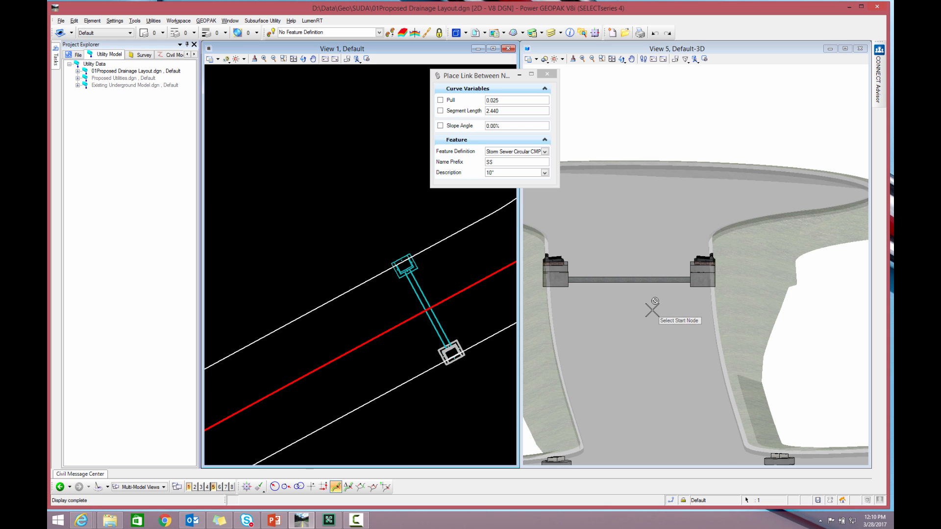
Place 10" Storm Sewer Circular CMP links from the south-curb inlet to the nearer curb-return node and across the side road to the opposite one.
scroll(646, 316, down, 3)
scroll(445, 359, up, 3)
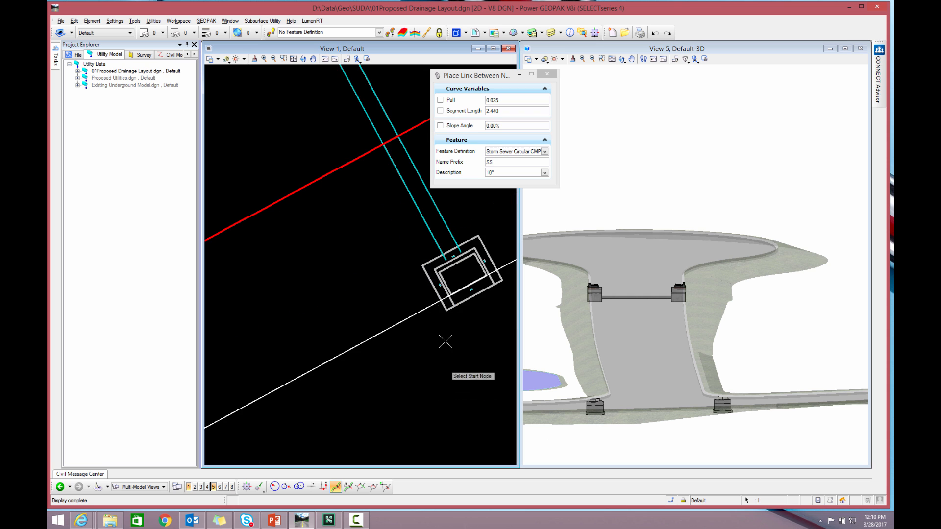
click(440, 285)
scroll(444, 333, down, 5)
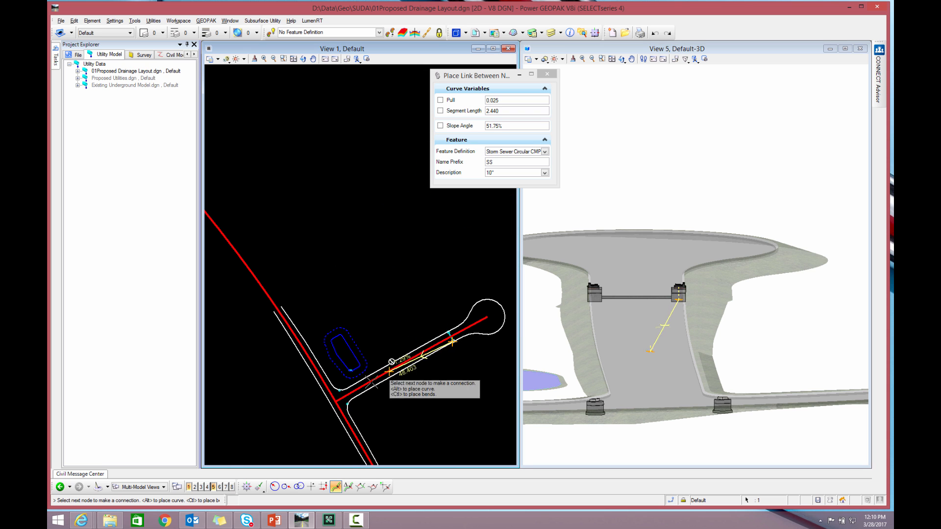
scroll(351, 397, up, 5)
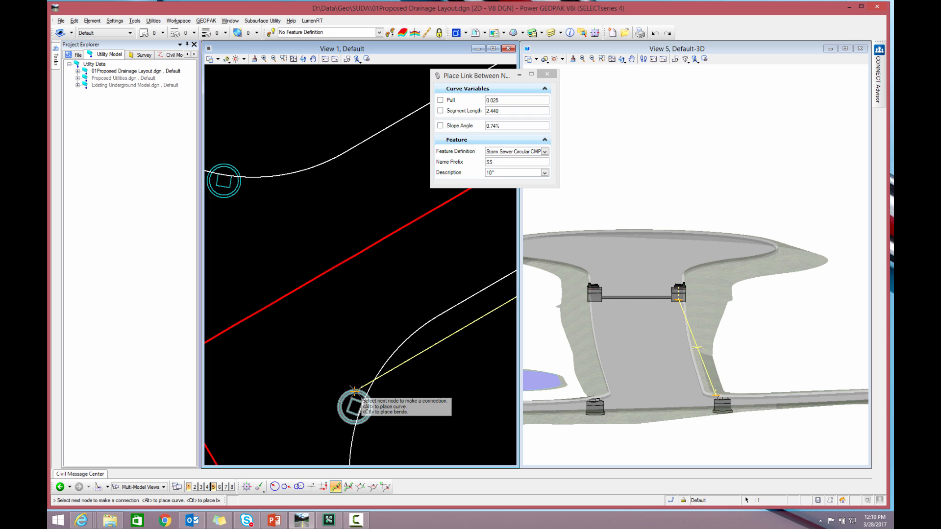
click(367, 399)
click(349, 395)
click(229, 195)
Connect the curb-return node nearest the pond to the pond headwall with a 10" Storm Sewer Circular CMP link and end link placement.
scroll(265, 221, down, 3)
scroll(260, 203, up, 3)
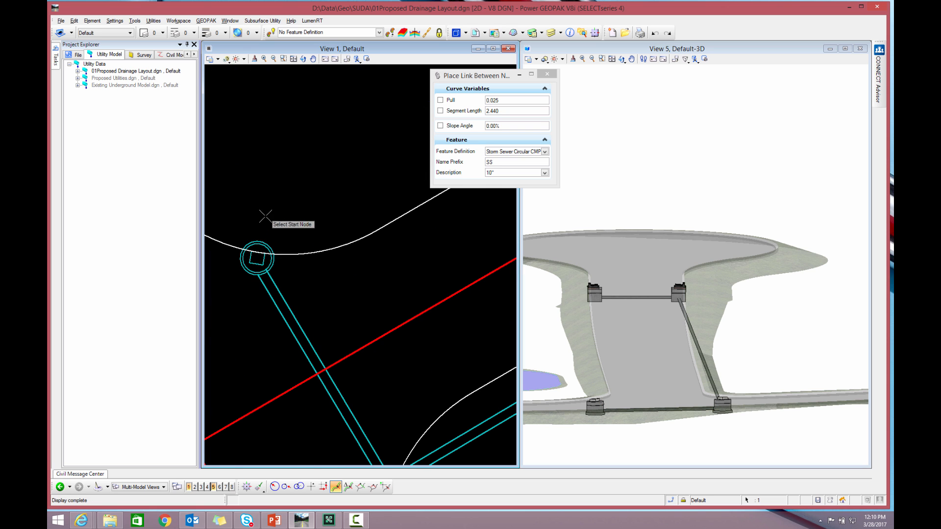
click(259, 242)
scroll(270, 230, down, 2)
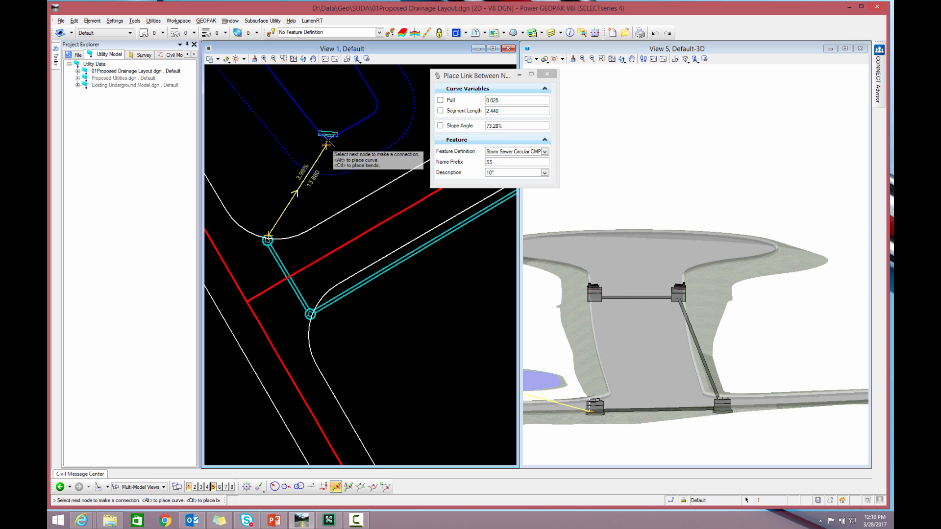
click(327, 133)
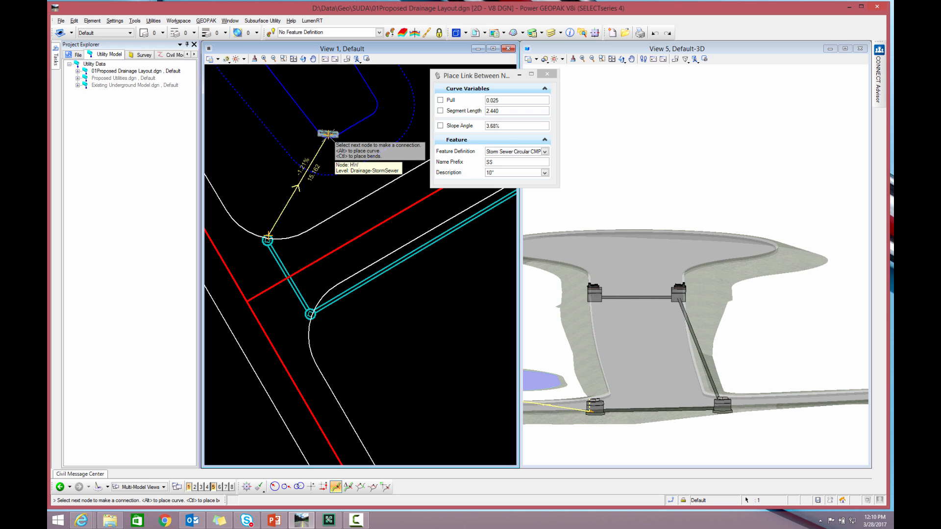
right_click(319, 225)
Start Place Polygon with the Pick Shape method and turn on the Drainage-Catchment and Drainage-Area levels in the plan view.
mouse_move(55, 60)
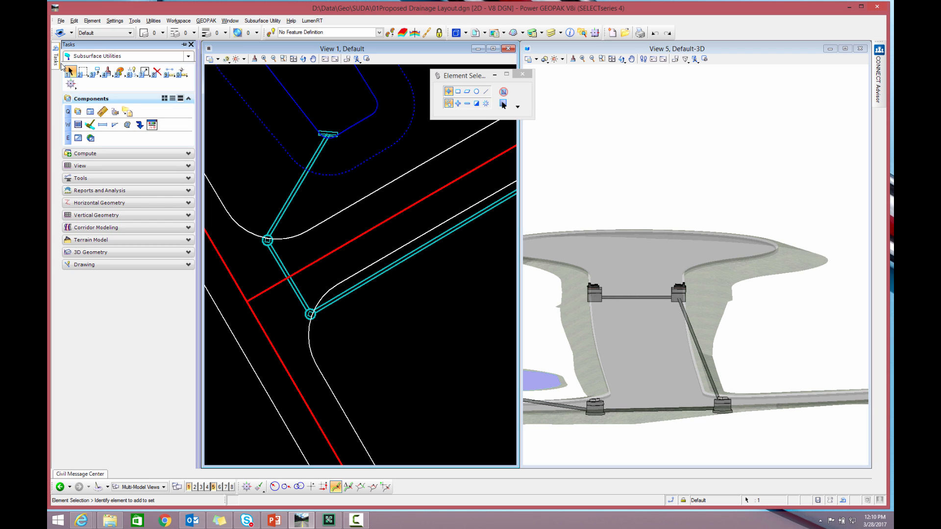
click(128, 126)
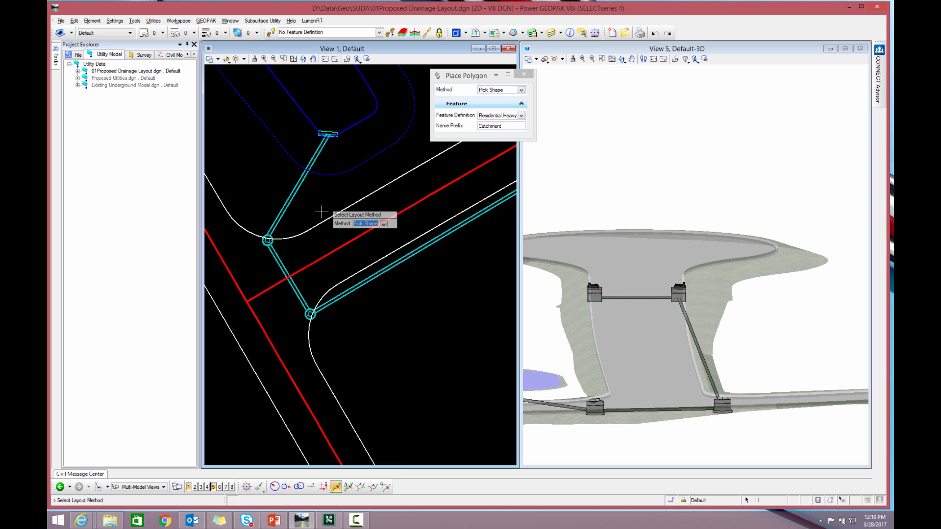
scroll(322, 208, down, 3)
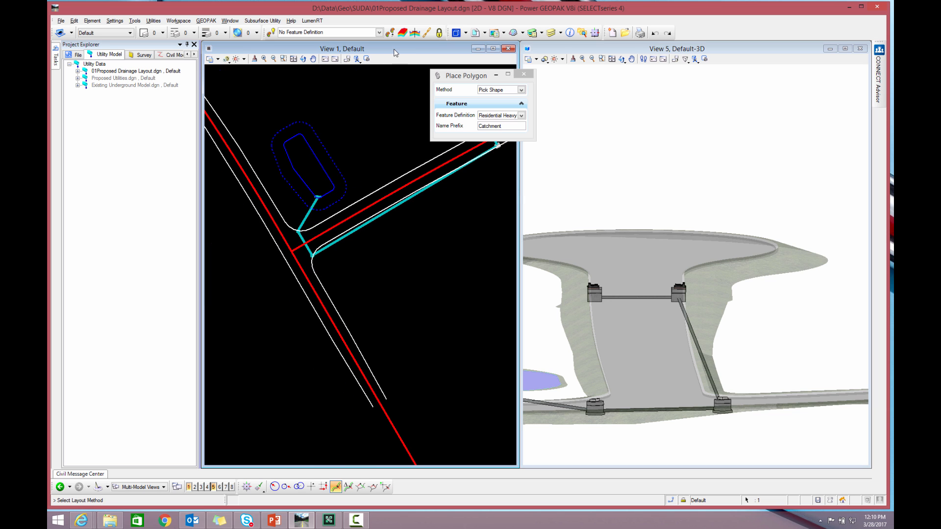
click(559, 33)
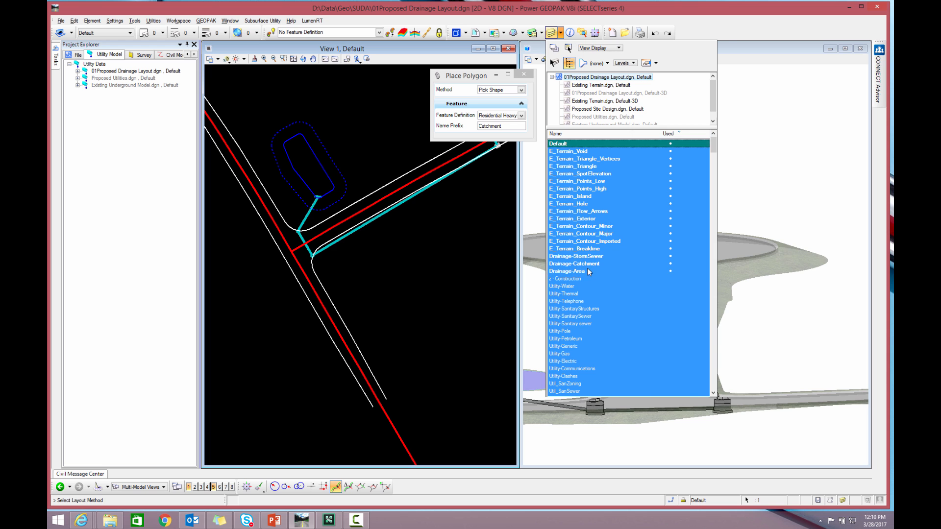
drag(588, 265, 588, 271)
scroll(393, 267, down, 3)
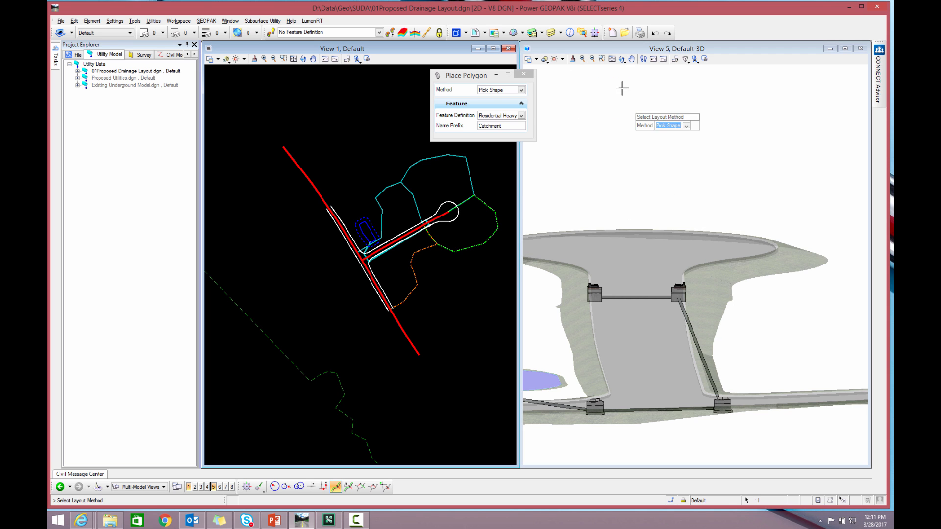
Turn on the Drainage-Catchment level in the 3D view.
click(610, 48)
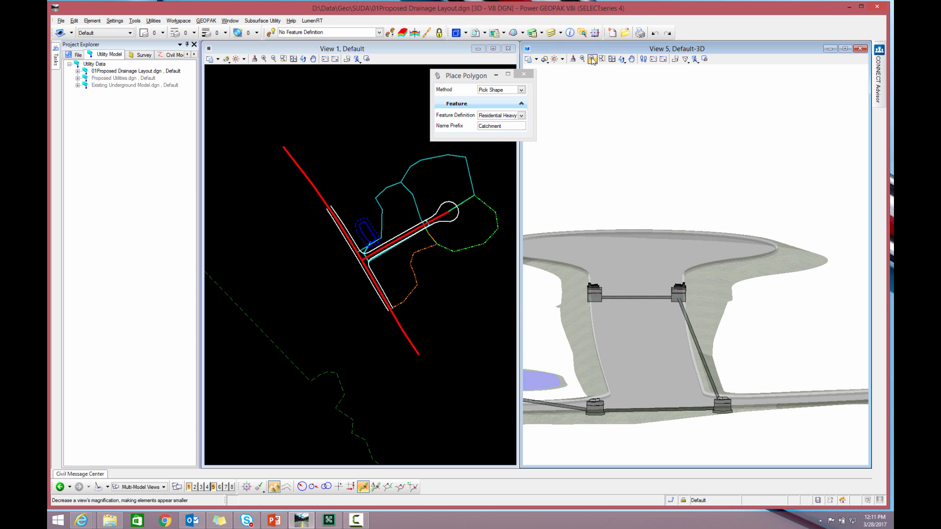
click(557, 33)
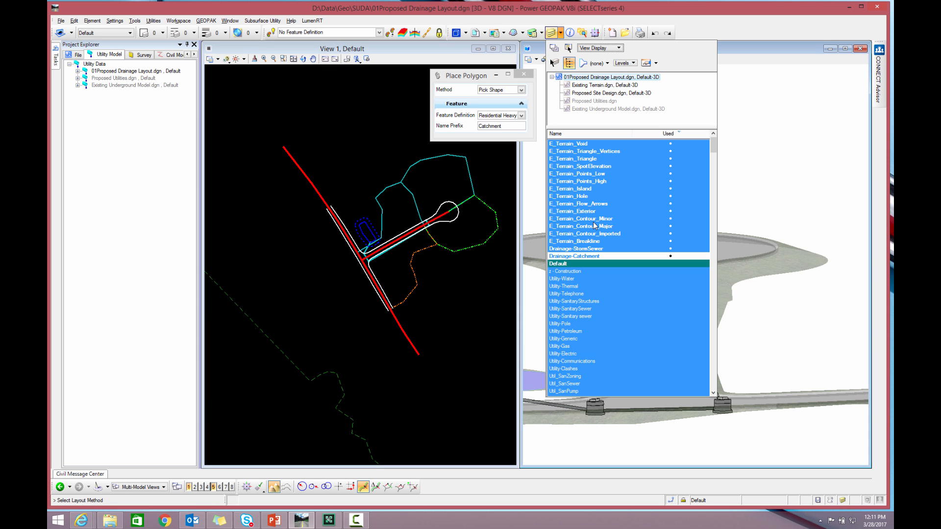
click(592, 257)
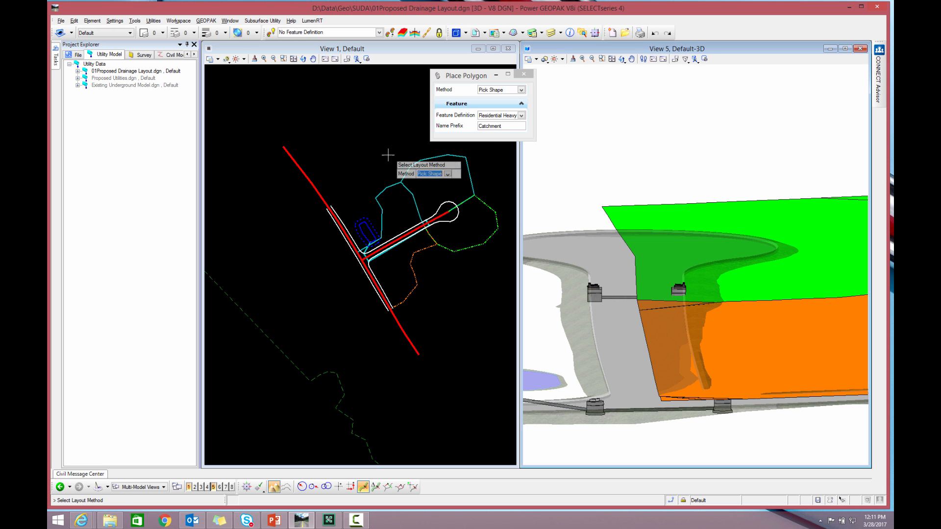
Create a Residential Heavy catchment from the northern shape, with the north-curb inlet as outflow and the existing terrain as reference surface.
click(416, 161)
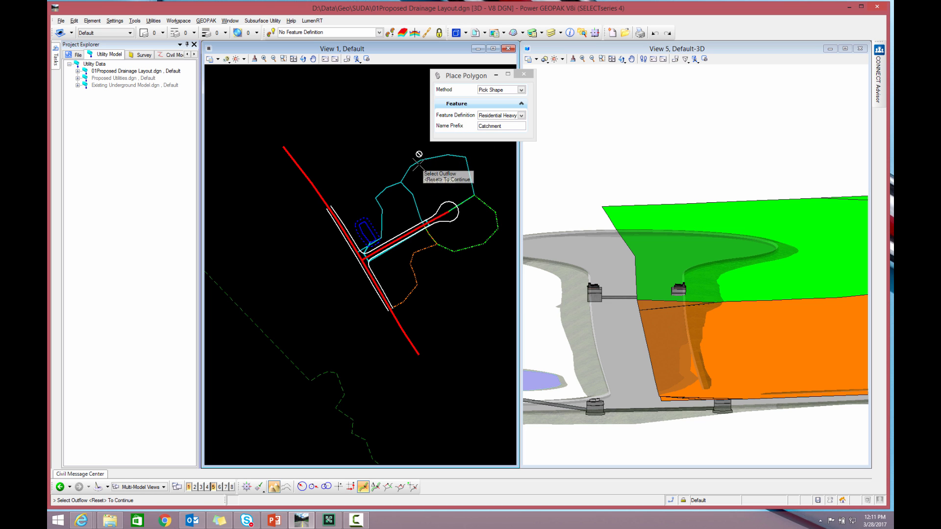
scroll(427, 218, up, 4)
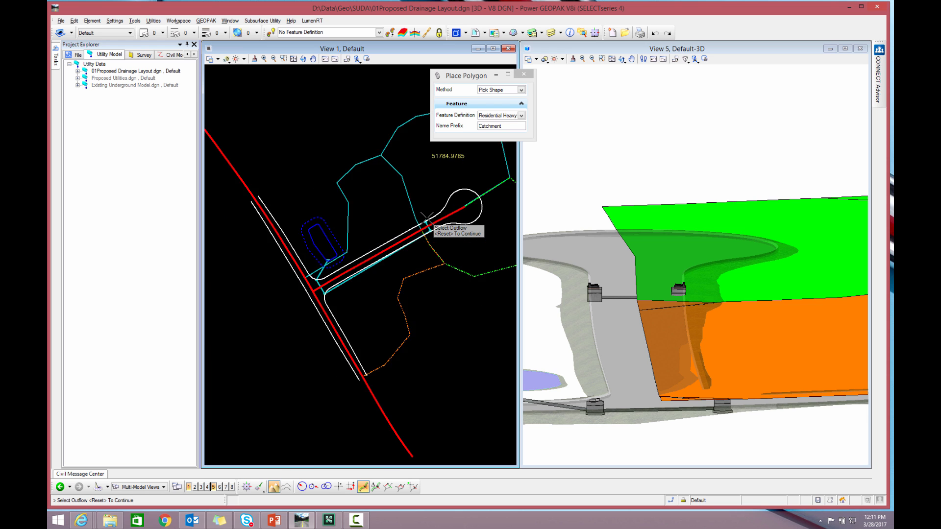
click(431, 213)
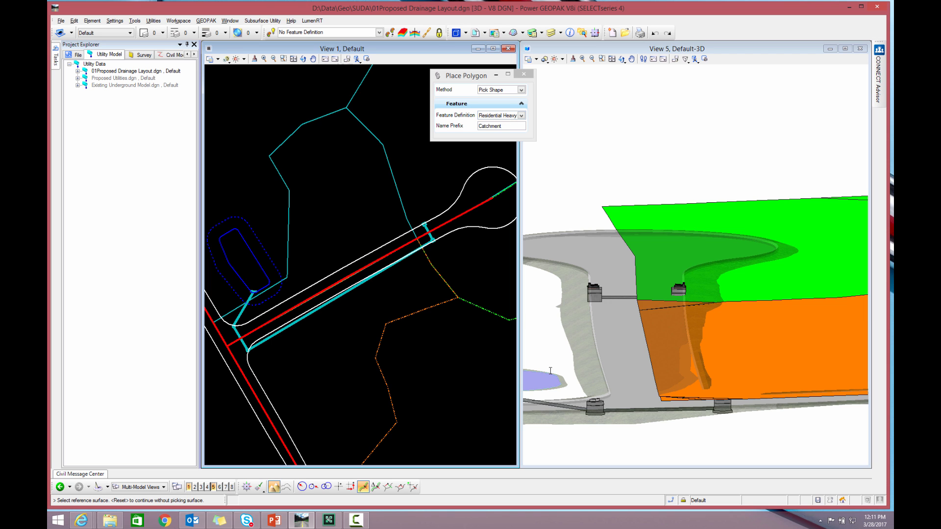
scroll(564, 343, down, 4)
scroll(567, 355, up, 2)
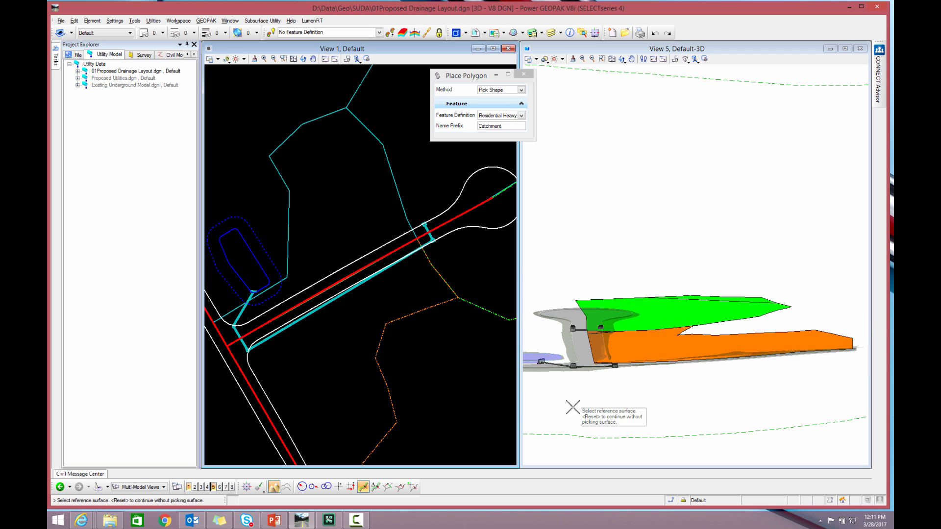
click(572, 434)
scroll(625, 292, down, 2)
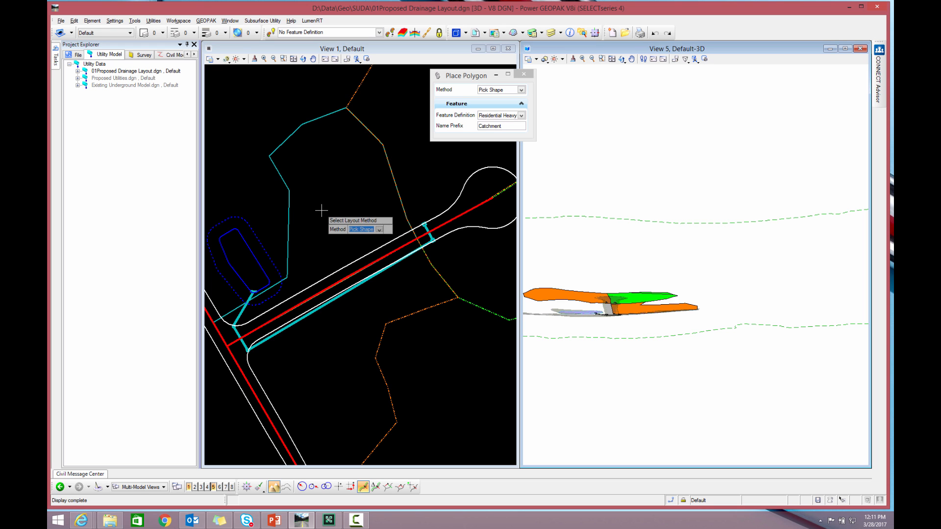
Create a Residential Light catchment from the shape beside the pond, using the existing terrain as its reference surface.
click(521, 116)
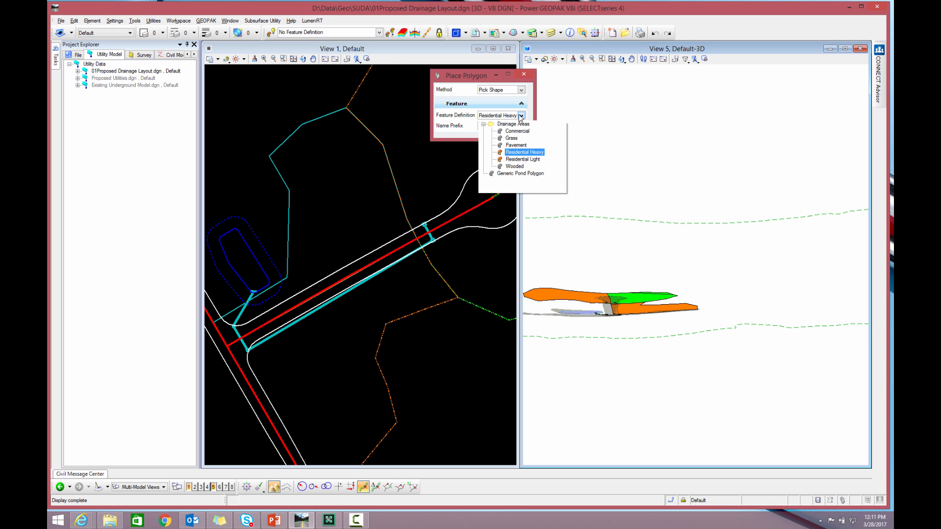
click(515, 161)
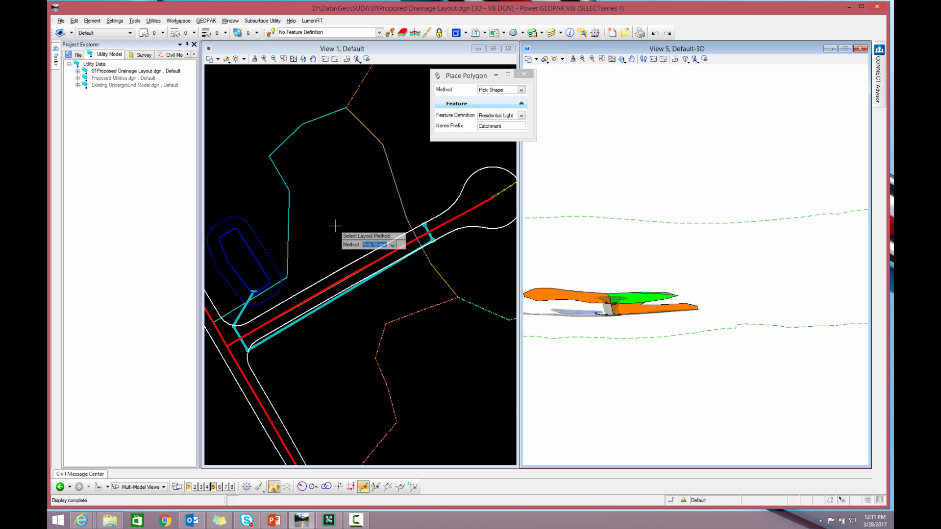
click(288, 223)
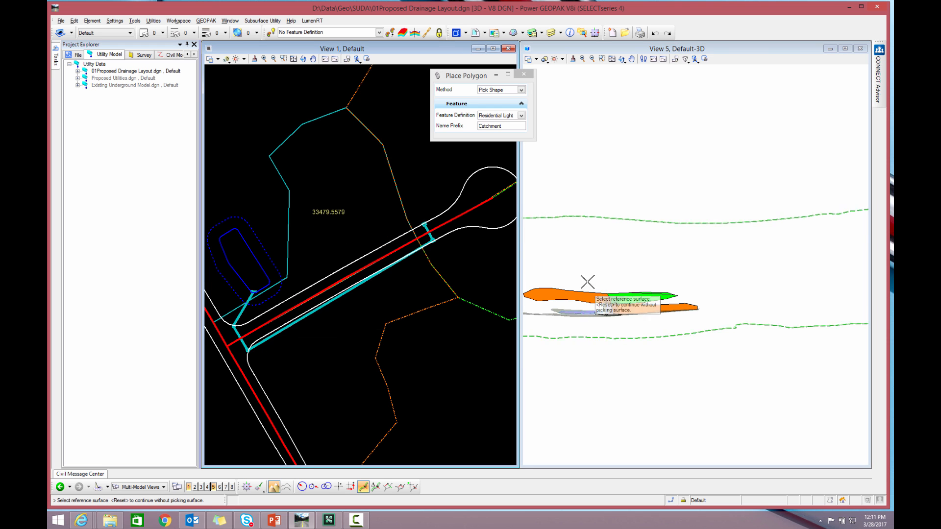
click(572, 336)
scroll(604, 296, up, 3)
scroll(603, 297, up, 1)
scroll(603, 296, down, 1)
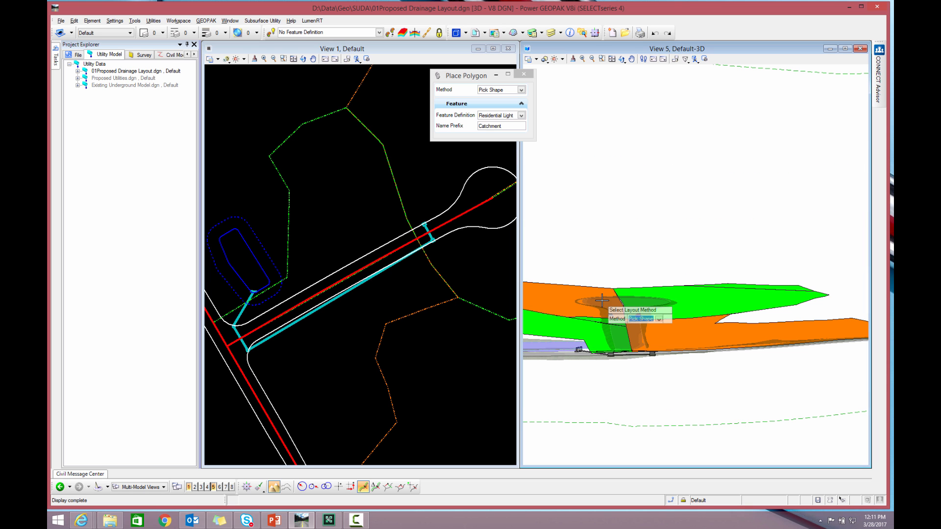
Review the hydraulic analysis properties of the two catchments shown at the cul-de-sac end of the 3D view.
click(71, 74)
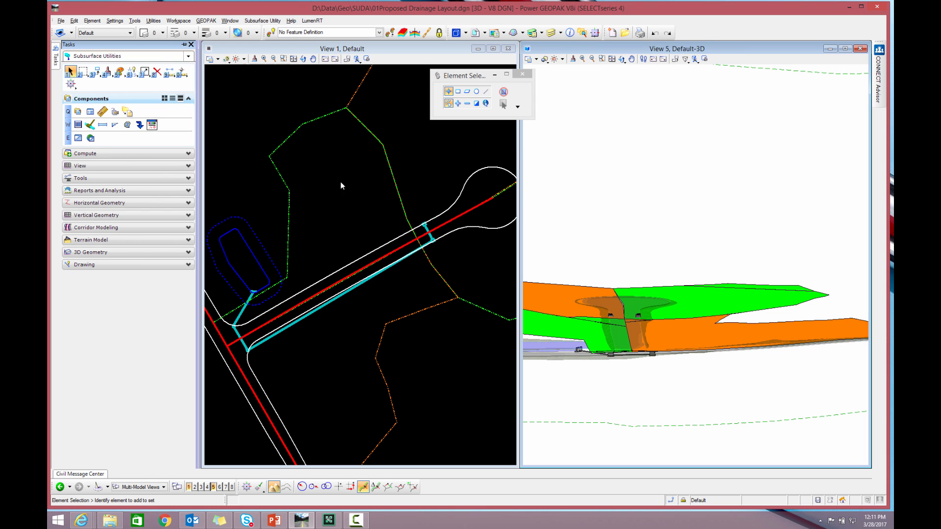
click(711, 283)
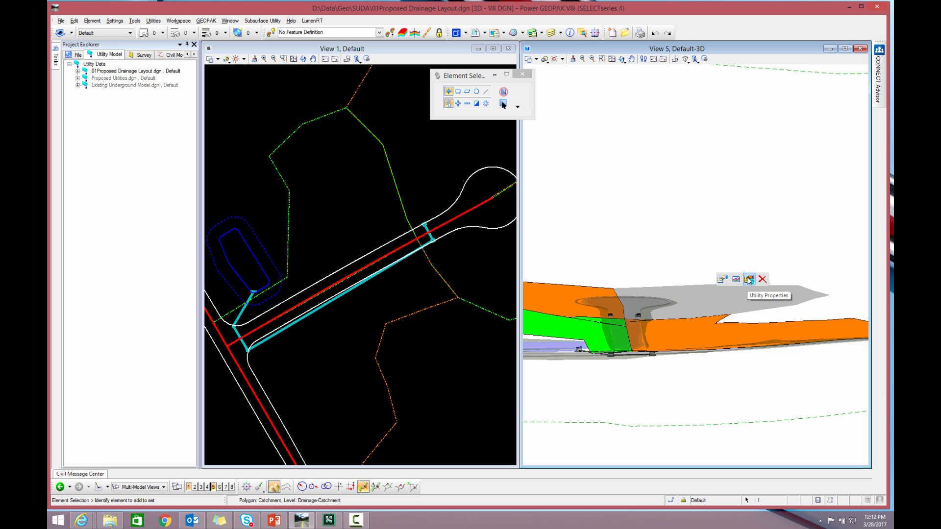
click(749, 279)
click(265, 77)
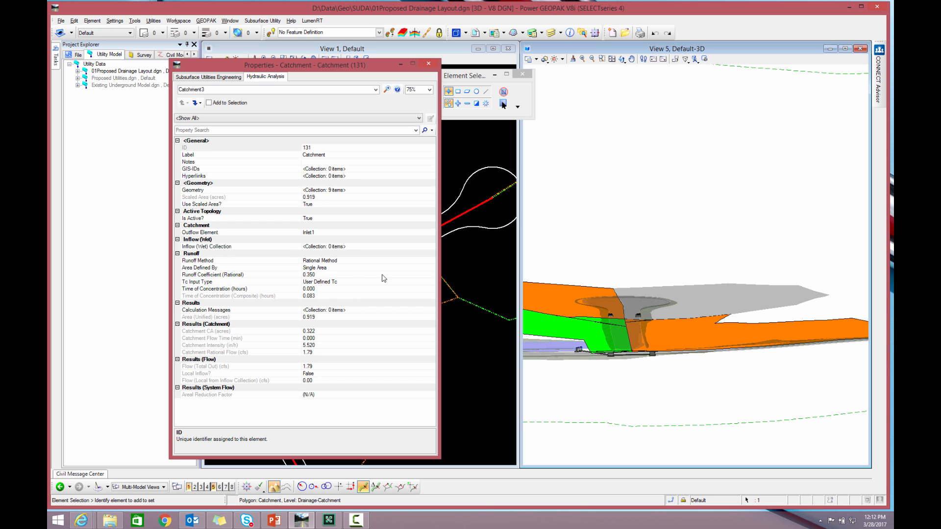
click(749, 324)
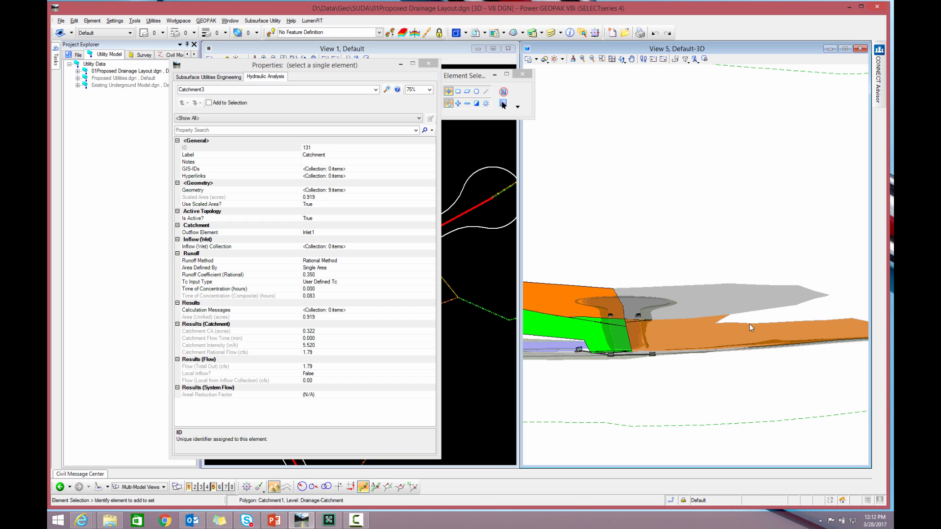
click(748, 324)
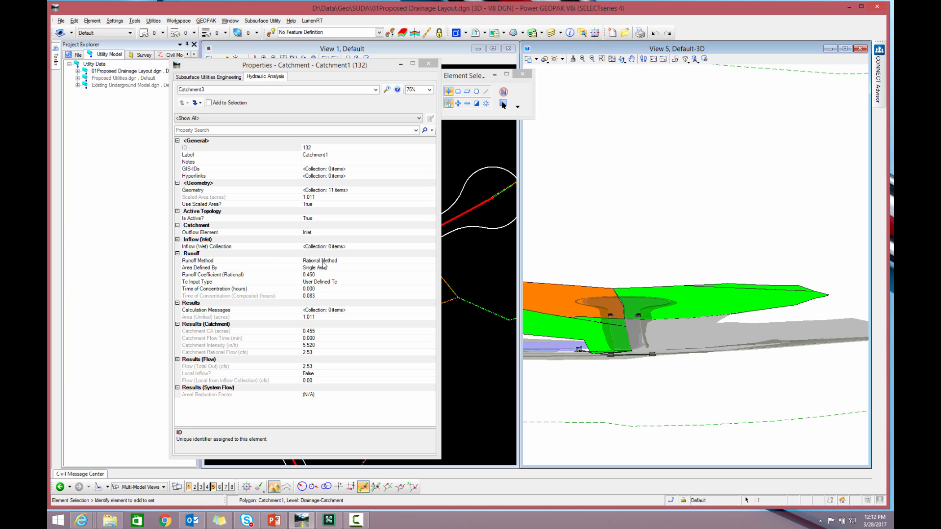
click(428, 65)
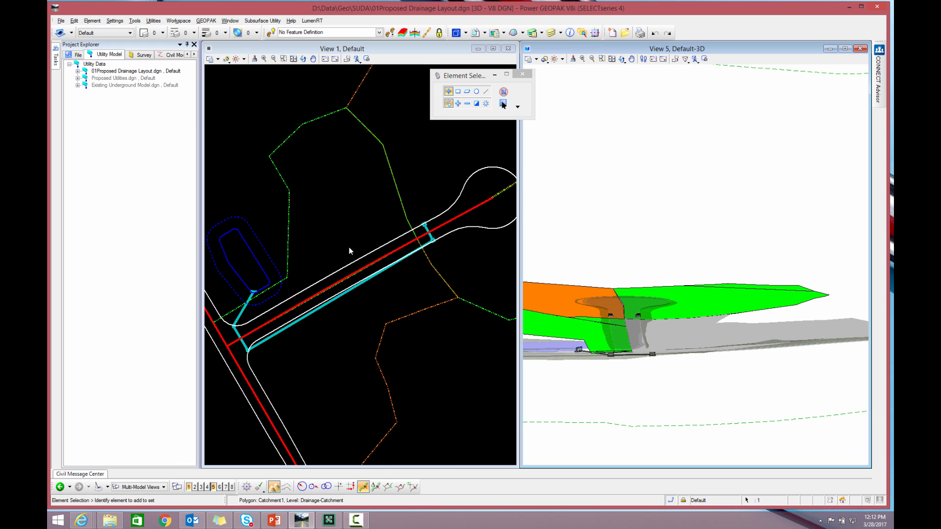
Turn off the Drainage-Catchment level in the 3D view.
click(57, 61)
click(552, 33)
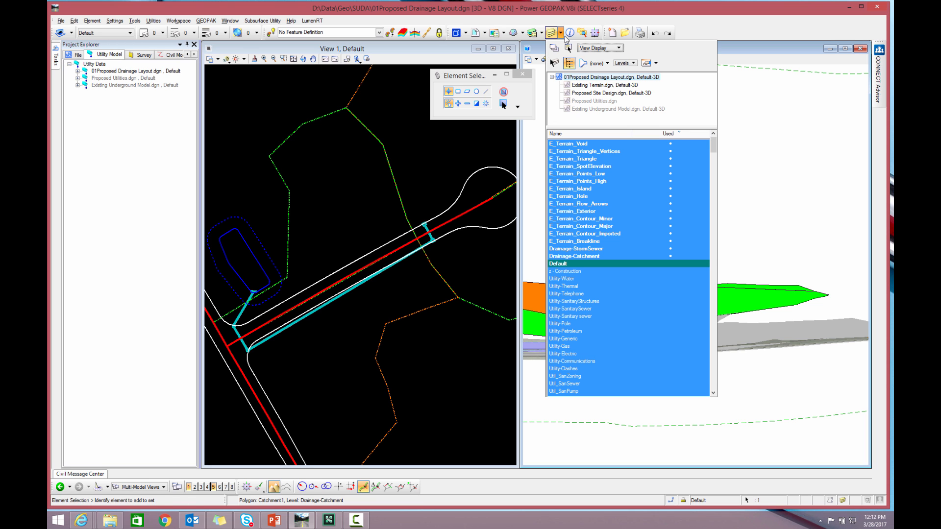
click(584, 257)
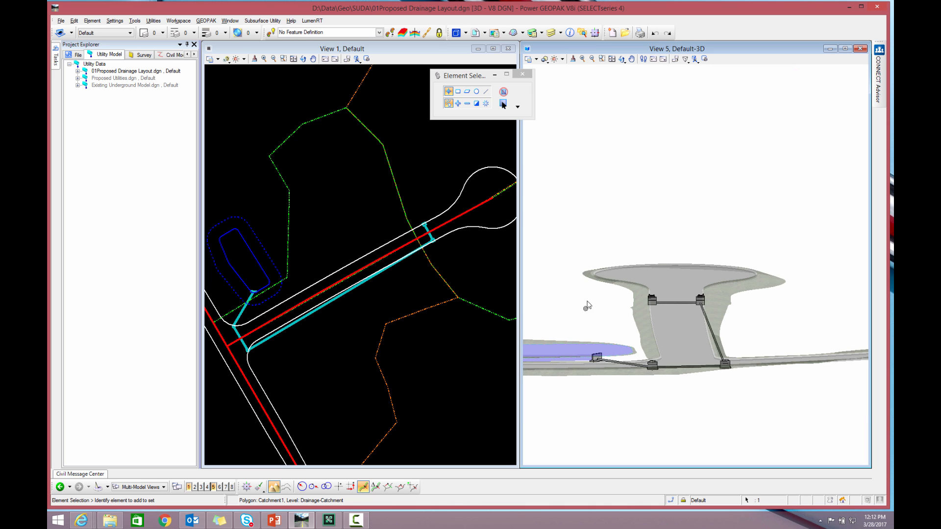
Run the Base Design 10 Year Return design calculation without creating a new physical properties alternative, and close the calculation summary.
scroll(628, 242, up, 4)
scroll(626, 243, down, 2)
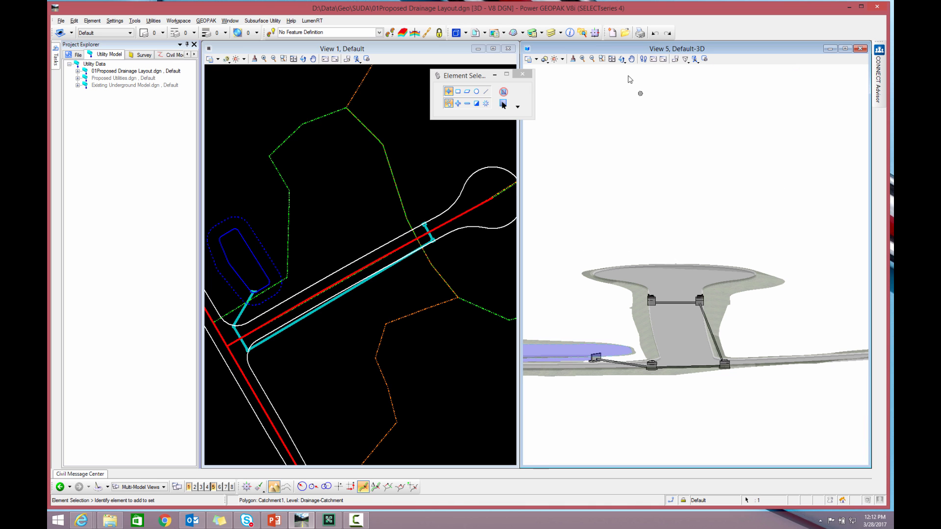
click(601, 58)
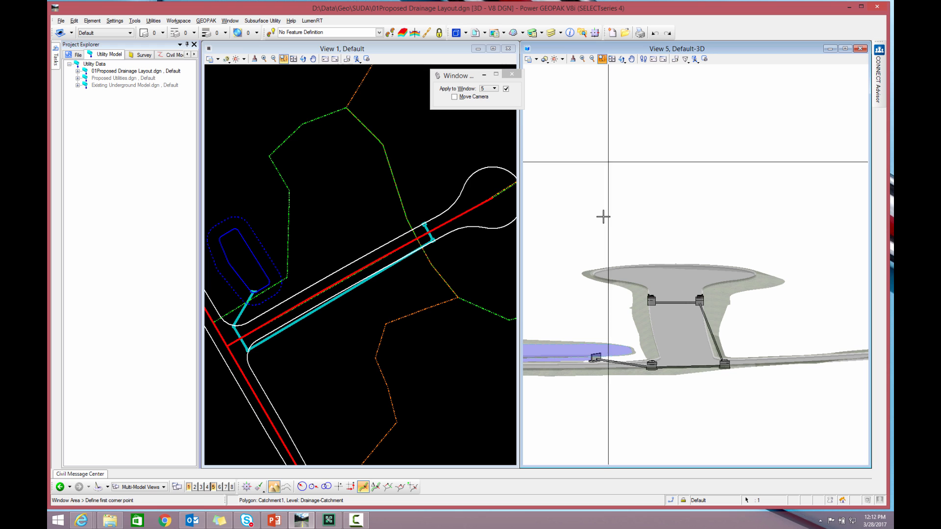
click(578, 251)
click(751, 342)
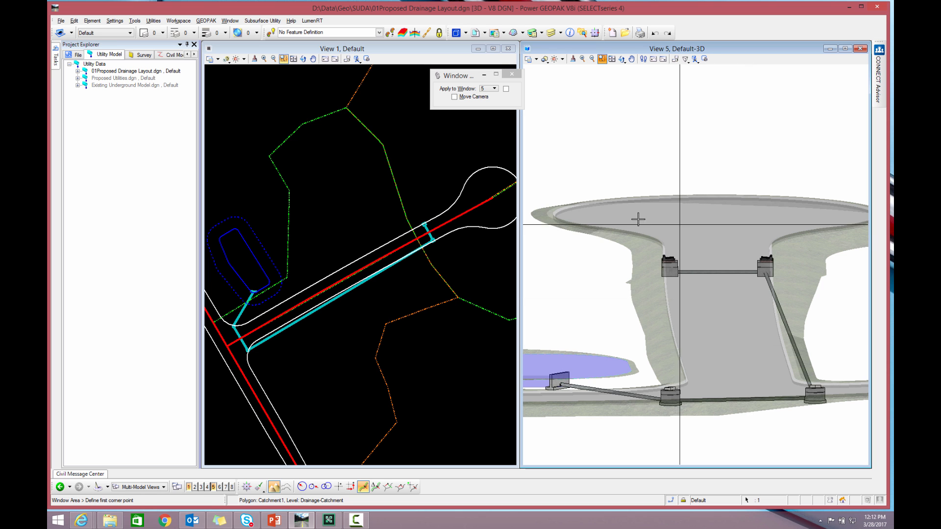
mouse_move(58, 63)
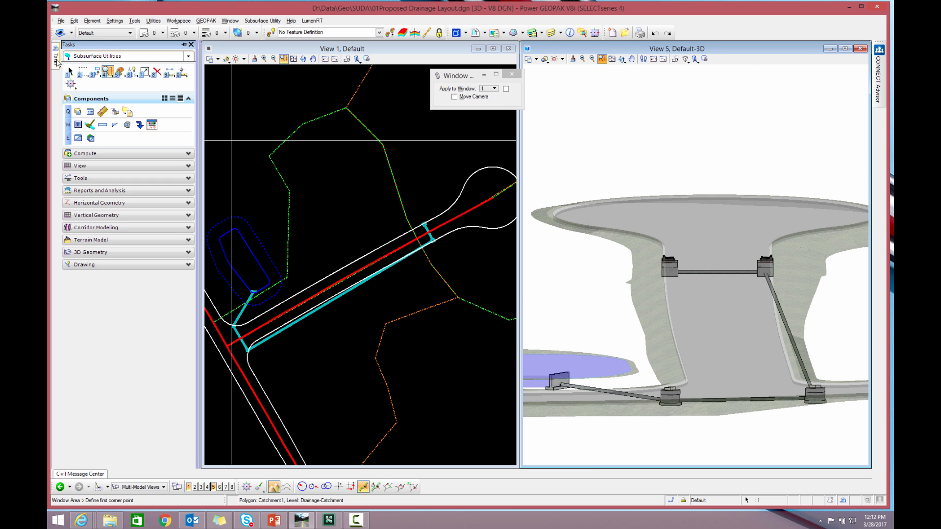
click(91, 154)
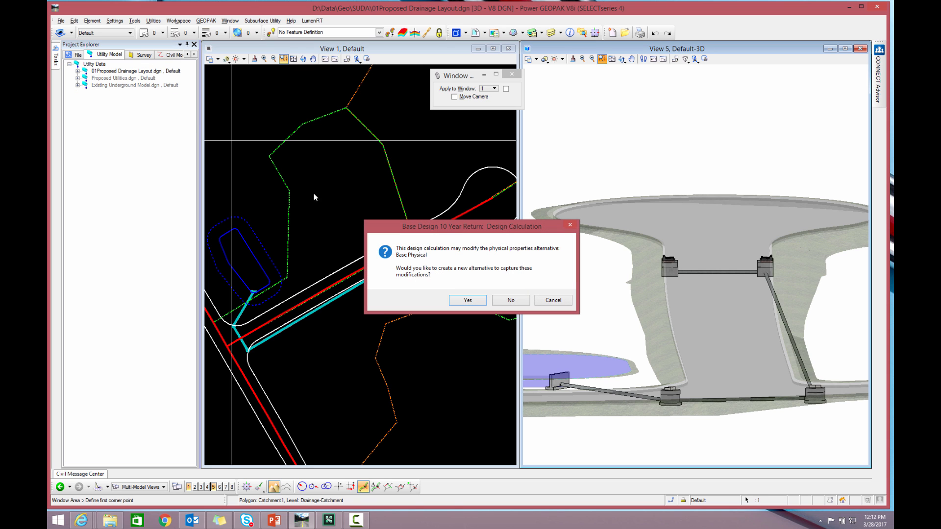
click(510, 298)
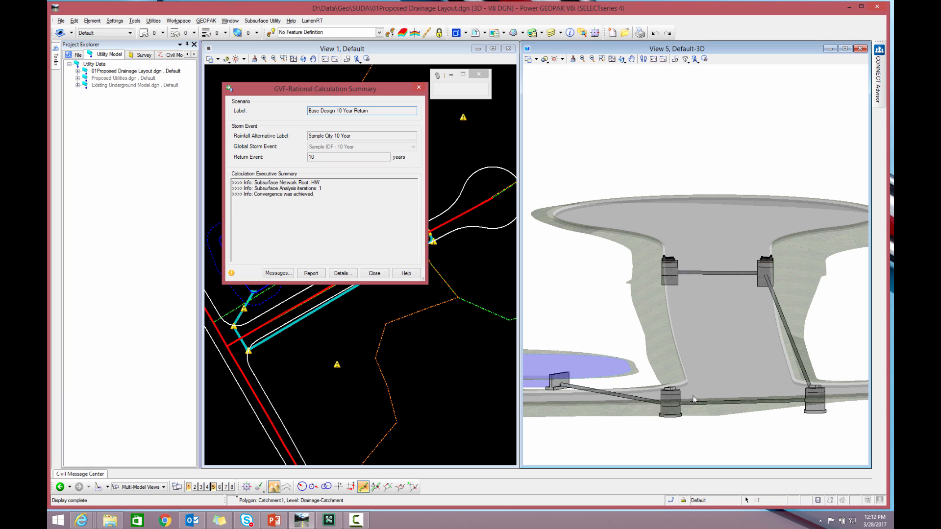
click(374, 274)
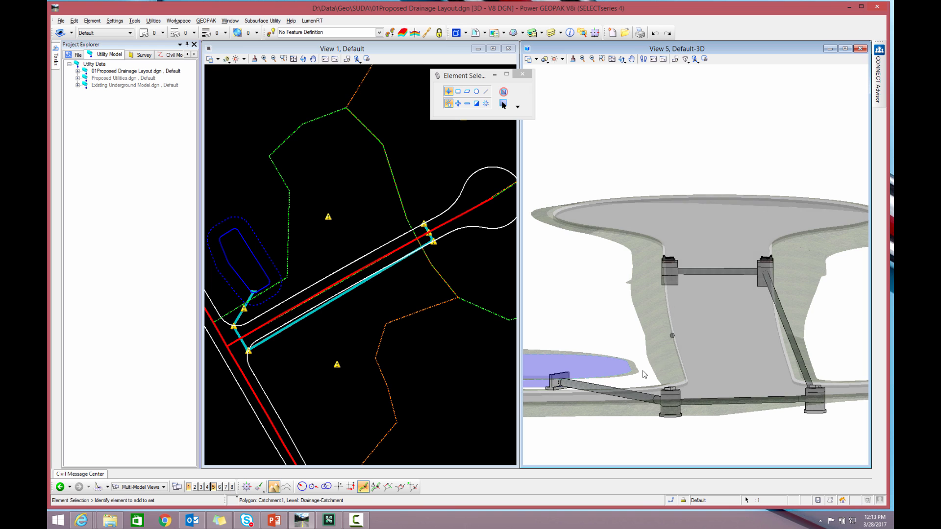
scroll(647, 356, down, 2)
scroll(629, 379, up, 2)
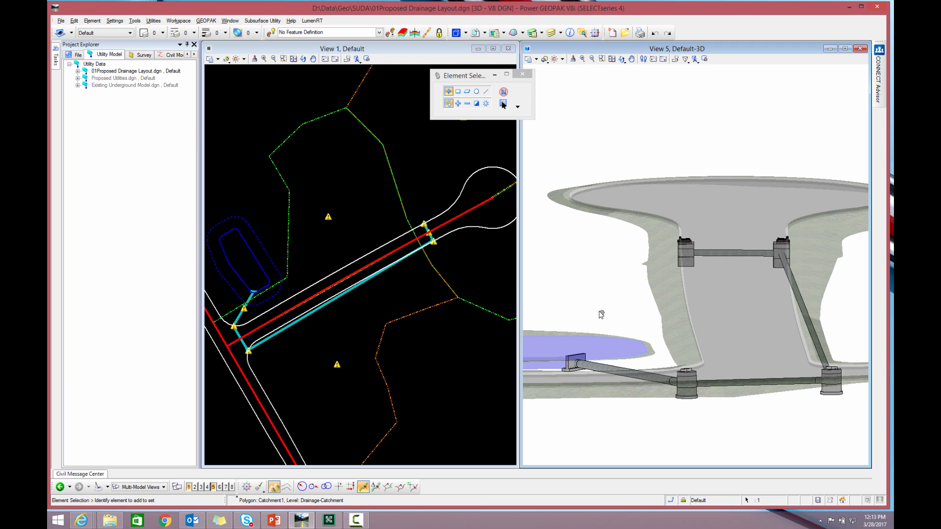
Create a profile run named Profile Run along the pipe links from the north-curb inlet near the cul-de-sac to the headwall at the pond.
click(78, 71)
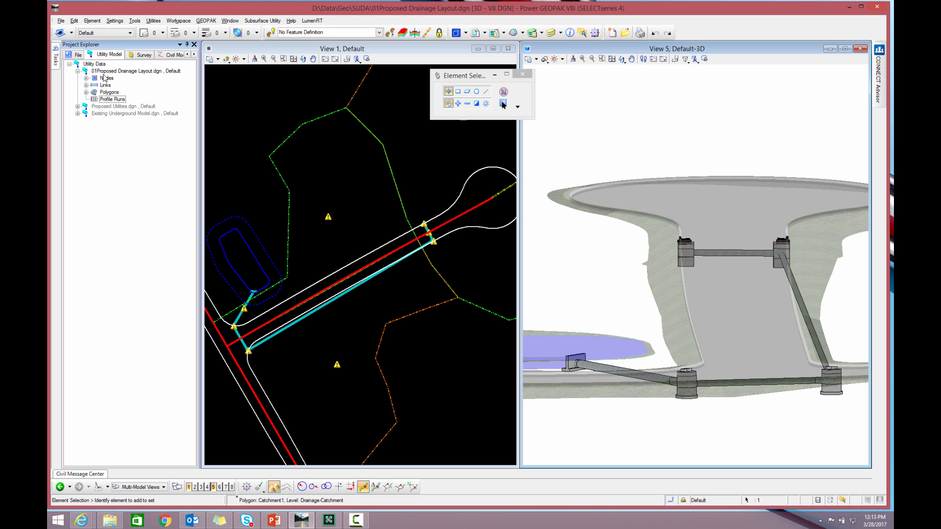
click(86, 78)
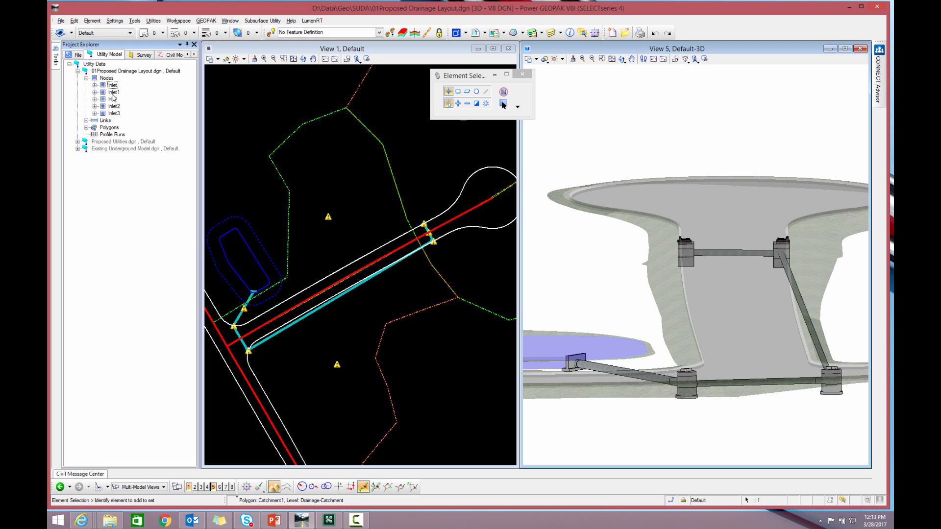
right_click(109, 137)
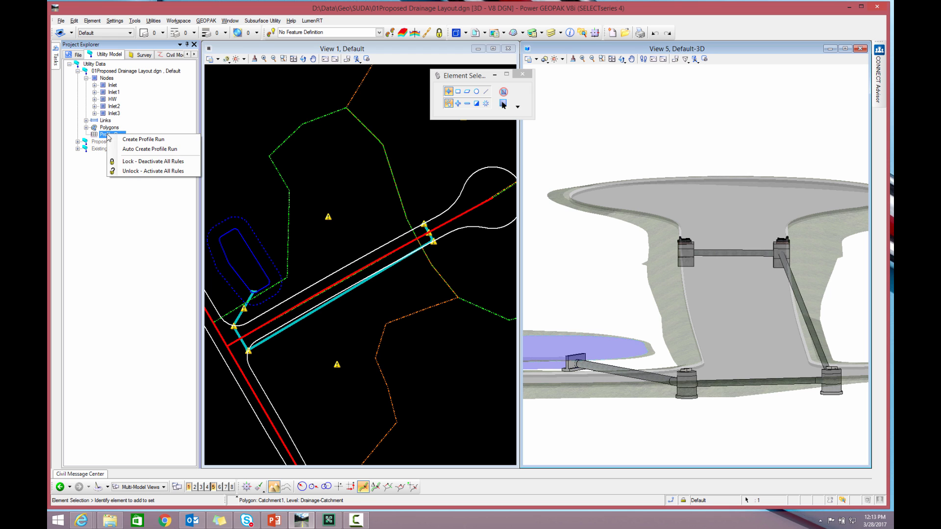
click(126, 143)
scroll(436, 231, up, 2)
scroll(435, 230, up, 2)
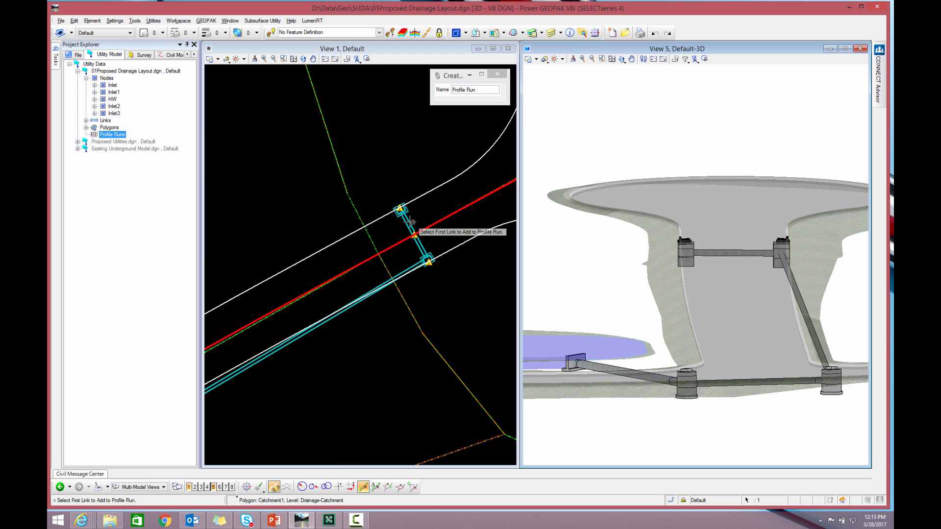
click(414, 234)
click(358, 307)
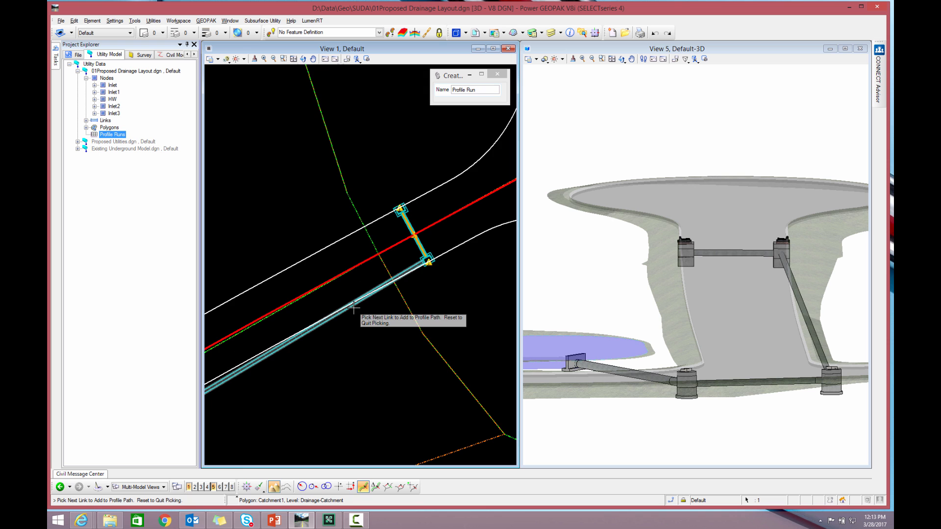
scroll(358, 314, down, 3)
scroll(282, 358, up, 5)
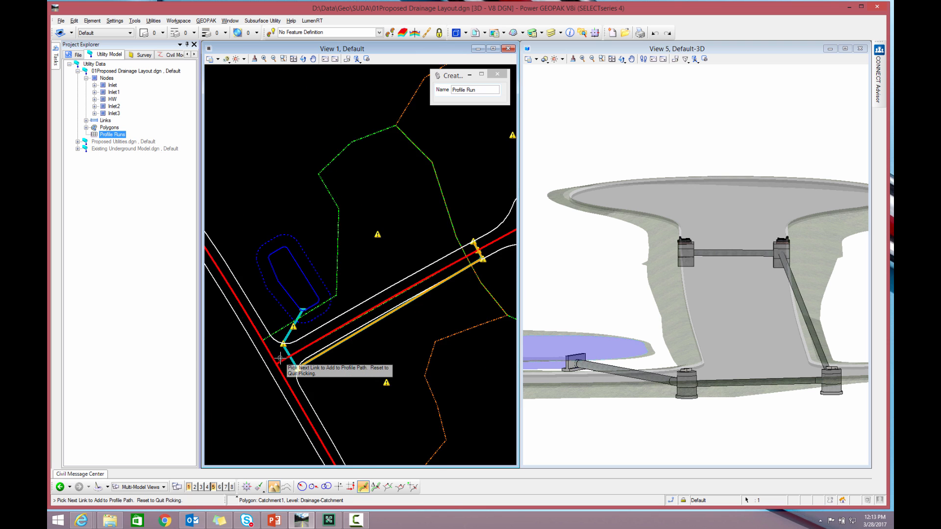
click(297, 296)
right_click(345, 278)
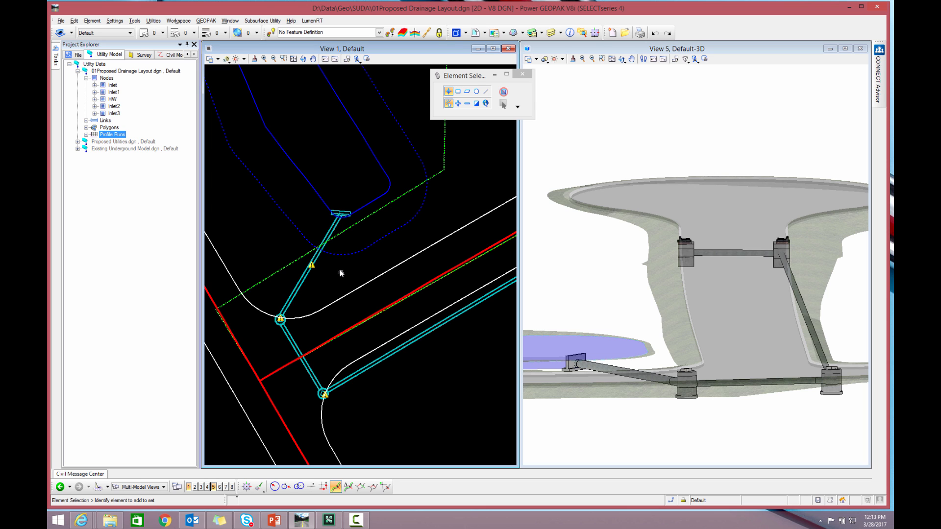
scroll(340, 270, down, 3)
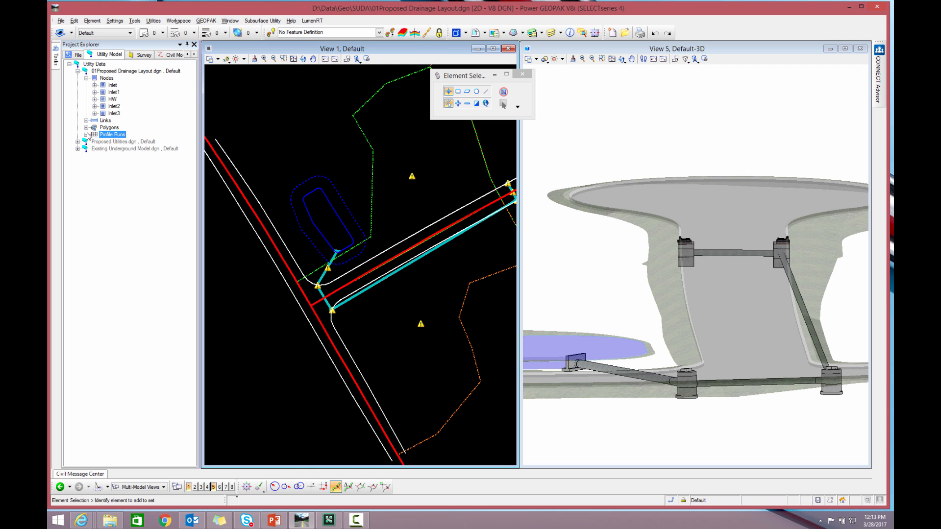
Open the analysis profile of the new profile run, examine the hydraulic grade along the pipes, and close it.
click(86, 134)
right_click(120, 143)
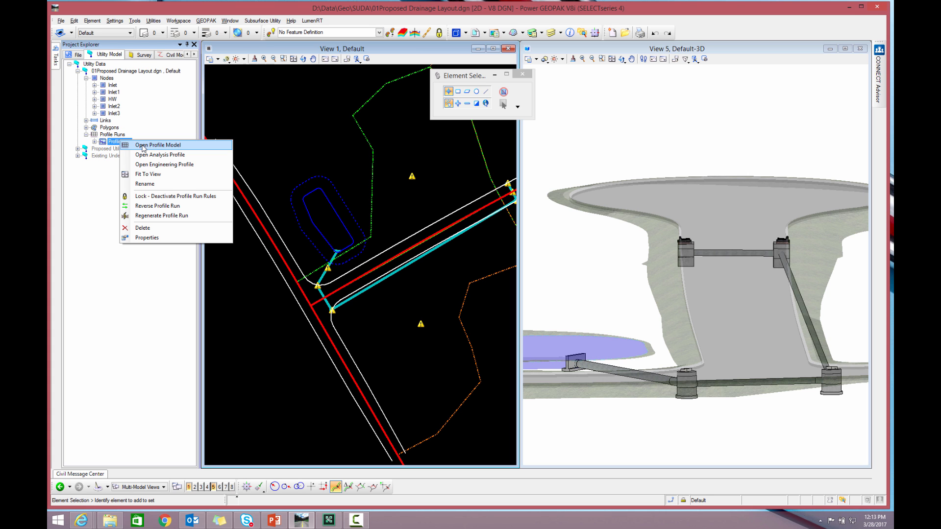
click(152, 155)
drag(522, 125, 389, 96)
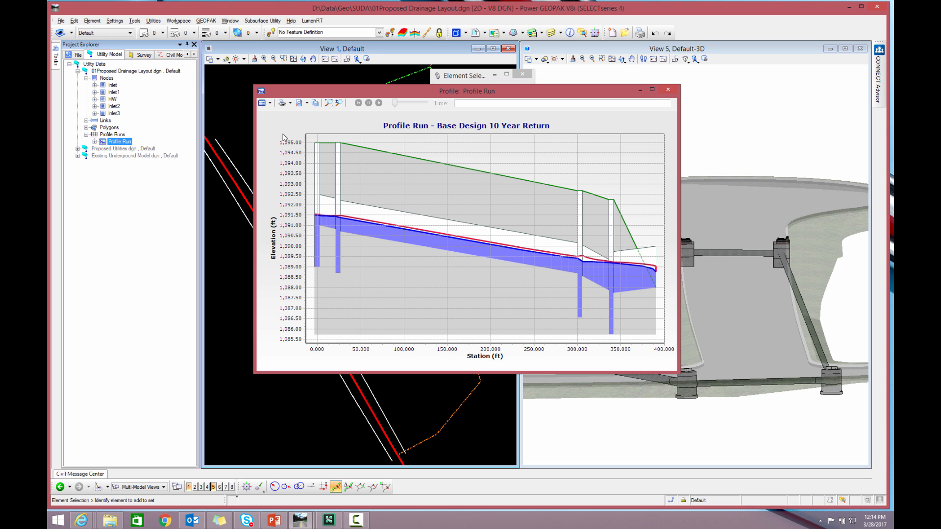
click(667, 89)
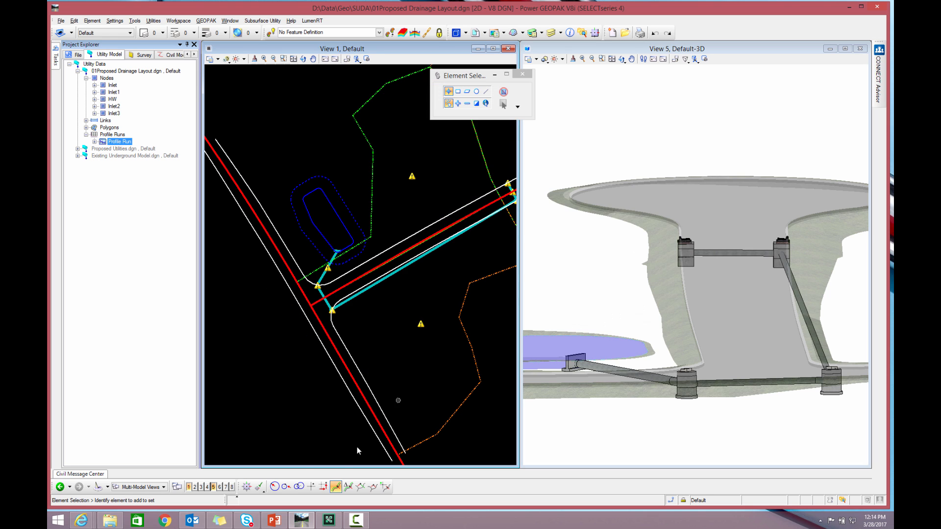
Open View 2 and display the profile model of the profile run in it.
click(196, 487)
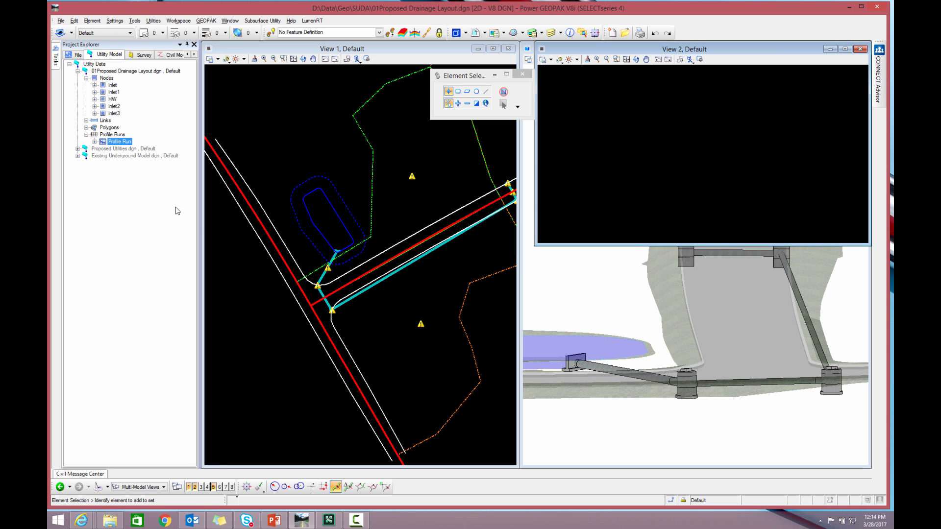
right_click(116, 142)
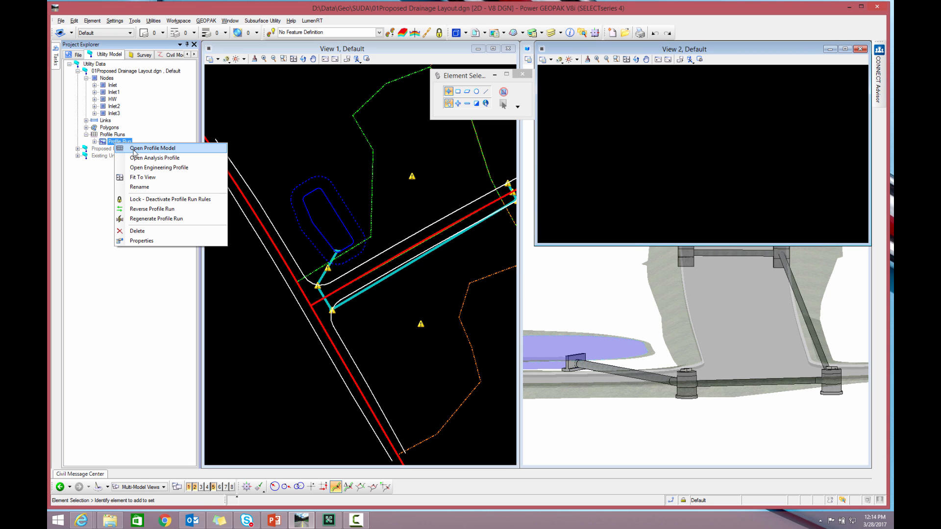
click(140, 149)
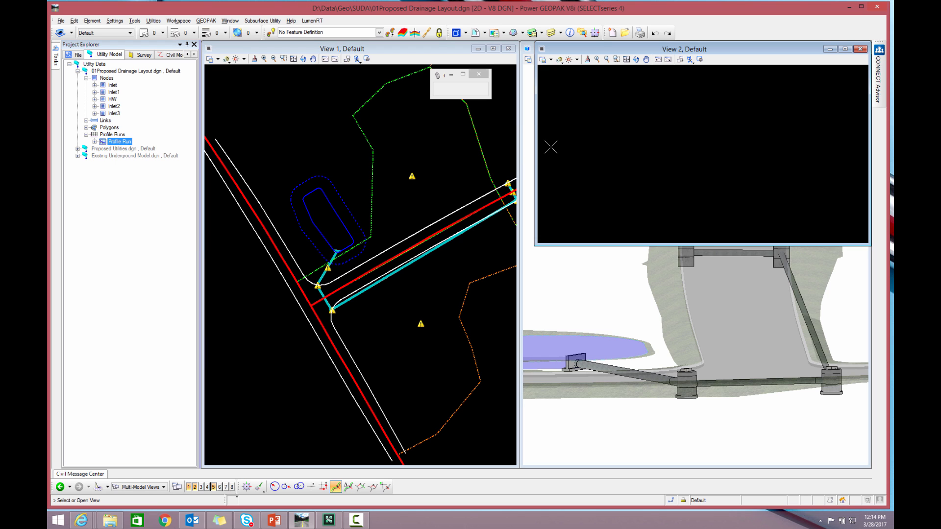
click(596, 146)
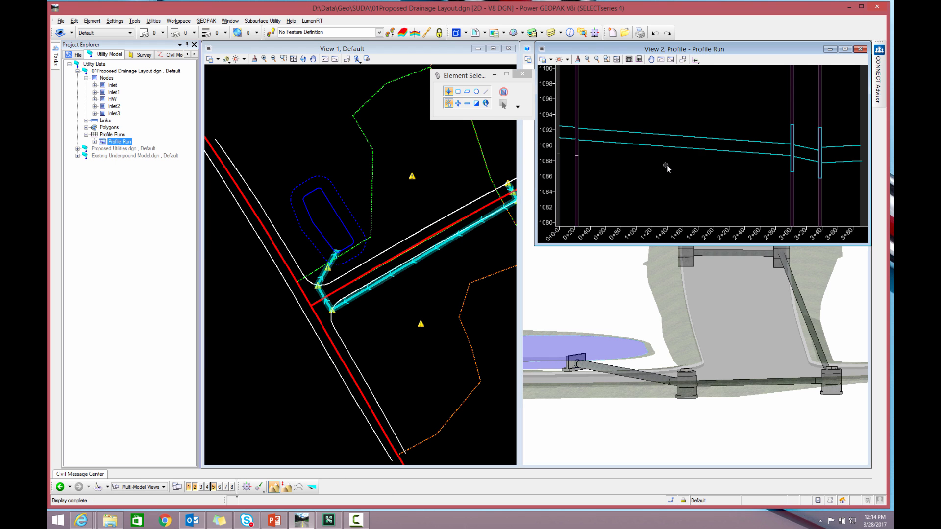
Set the slope of the last pipe link, which runs to the pond headwall, to -10% in the profile view.
scroll(863, 145, up, 2)
scroll(863, 142, up, 1)
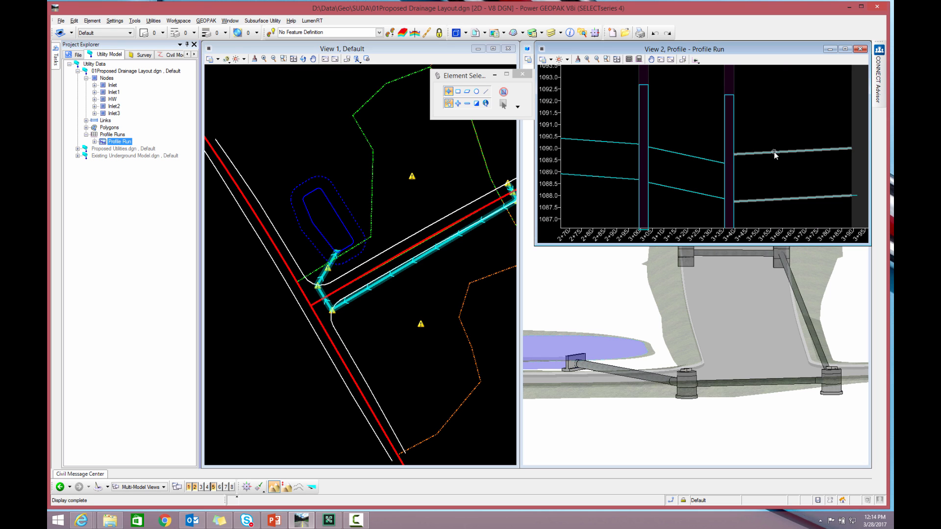
click(785, 201)
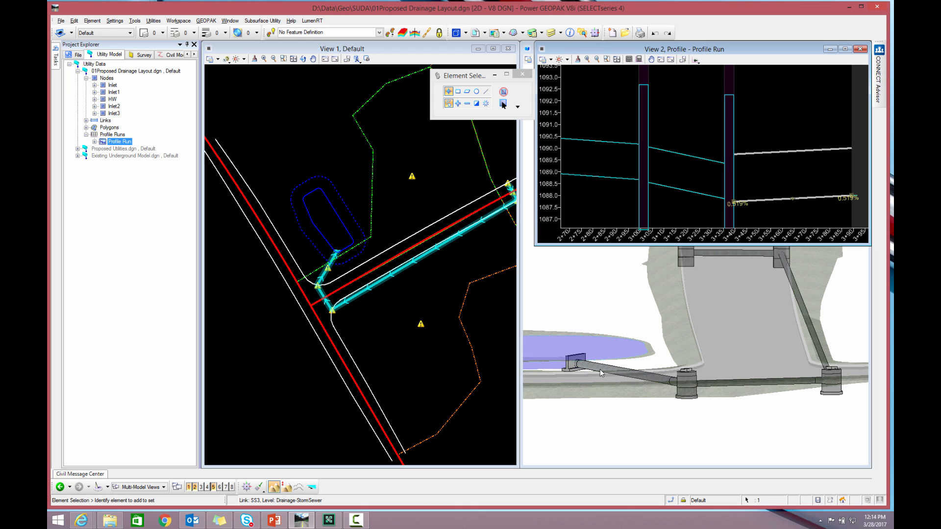
click(737, 205)
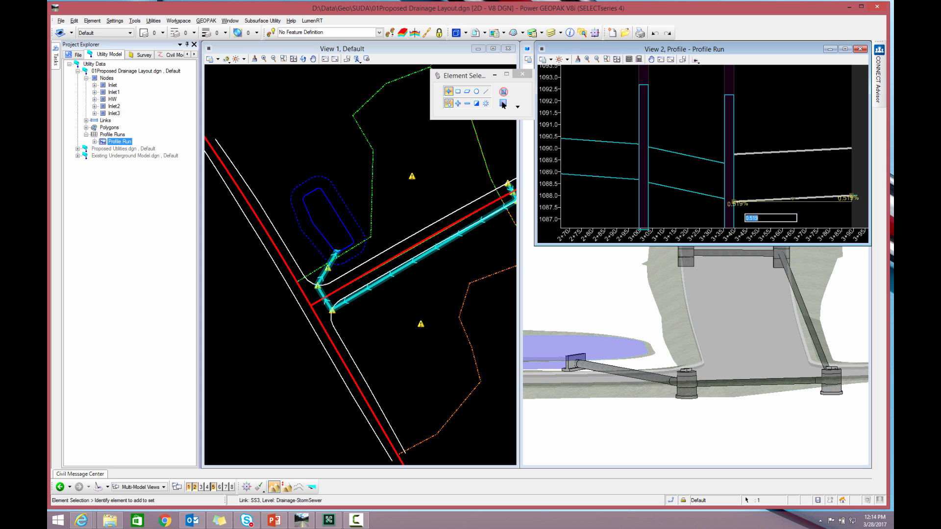
text(-10)
key(Return)
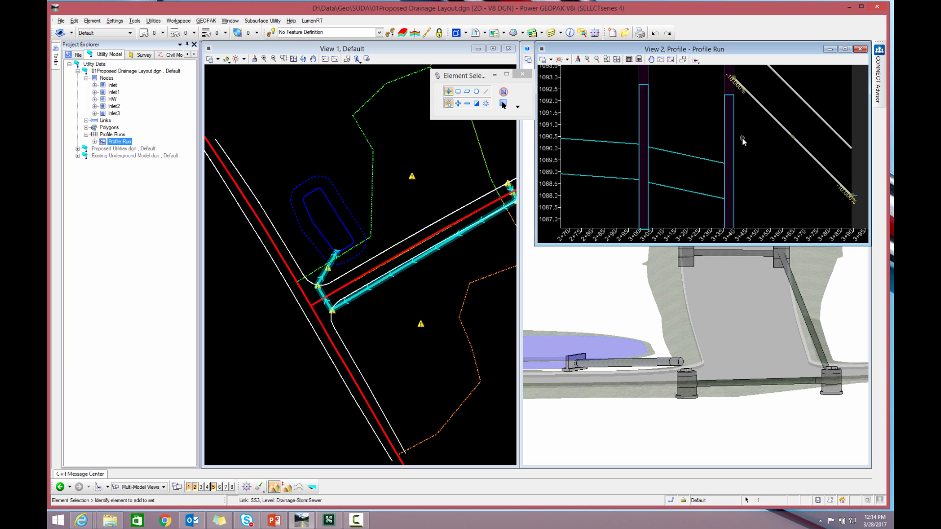
Lower the inlet end of the last pipe link graphically in the profile view to a slope of about -5.08%.
click(741, 89)
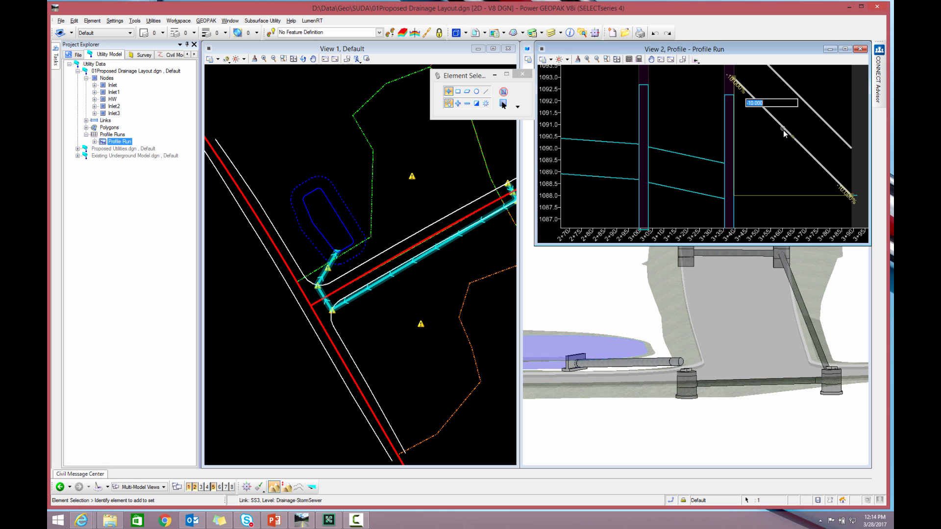
click(781, 147)
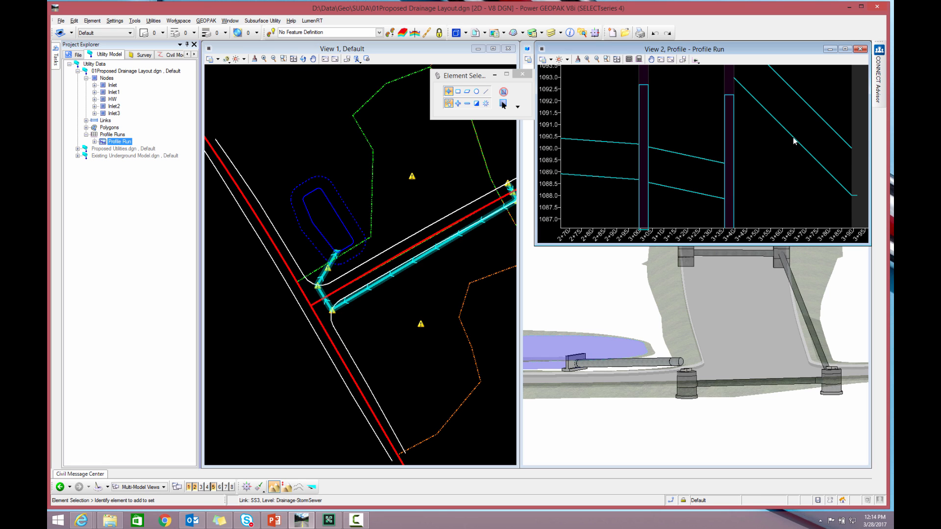
mouse_move(792, 139)
mouse_down()
mouse_move(790, 182)
mouse_move(790, 143)
mouse_up()
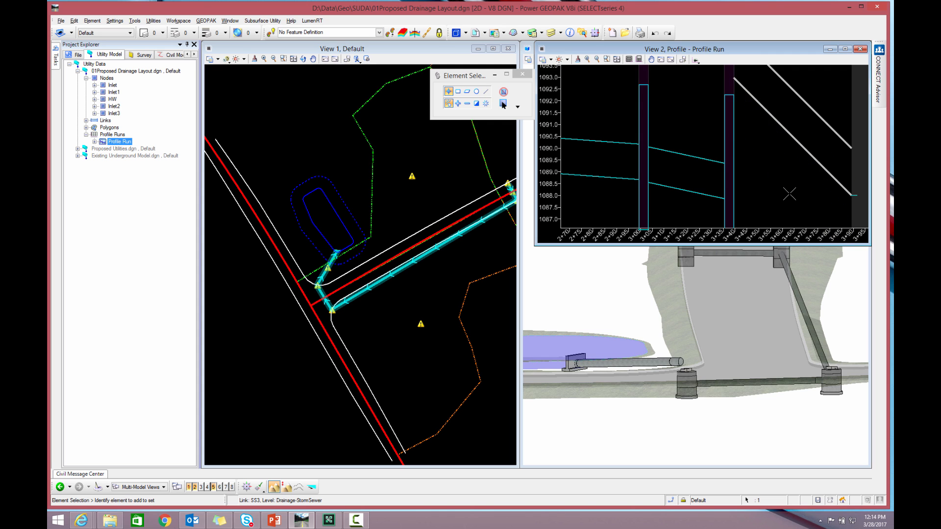
click(789, 194)
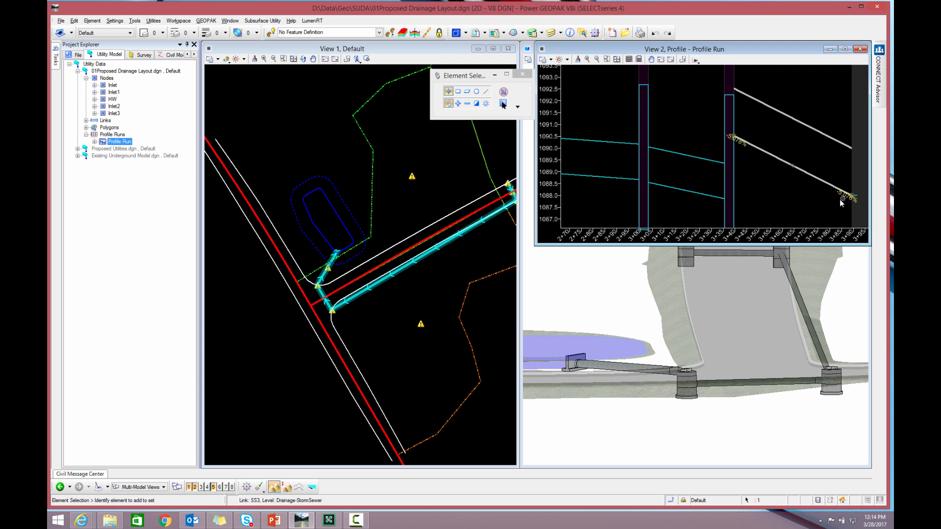
Set the slope of the last pipe link, between the final inlet and the headwall, to -0.5% in the profile view.
click(743, 148)
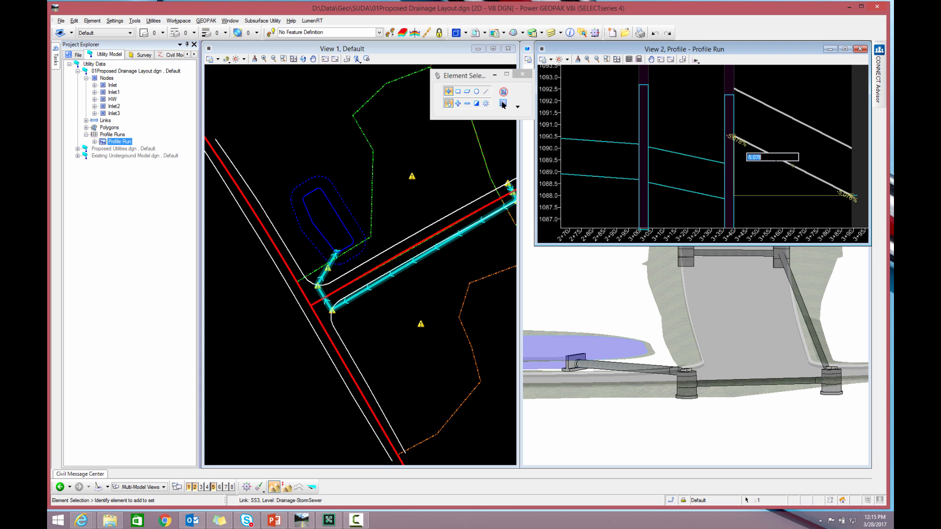
text(-0.5)
key(Return)
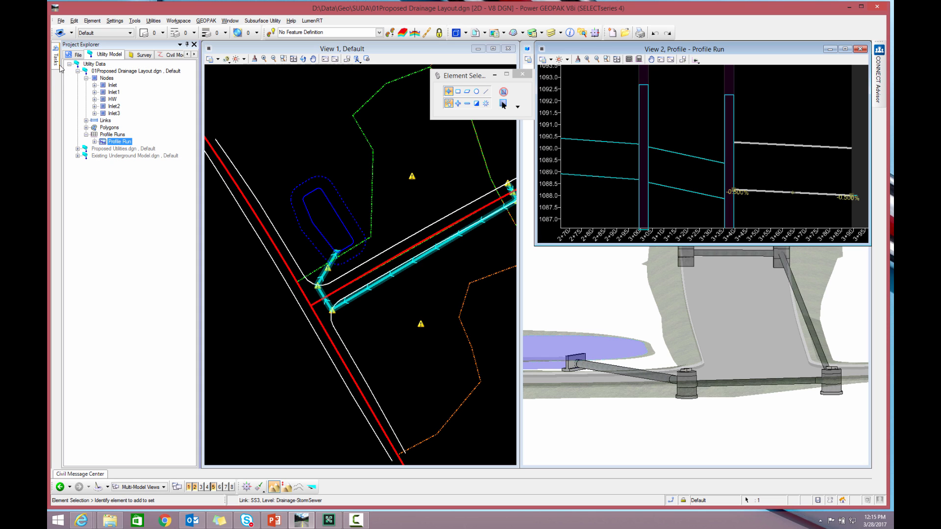
Compute the Base Design 10 Year Return scenario without creating a new alternative, and close the calculation summary.
mouse_move(56, 49)
click(102, 139)
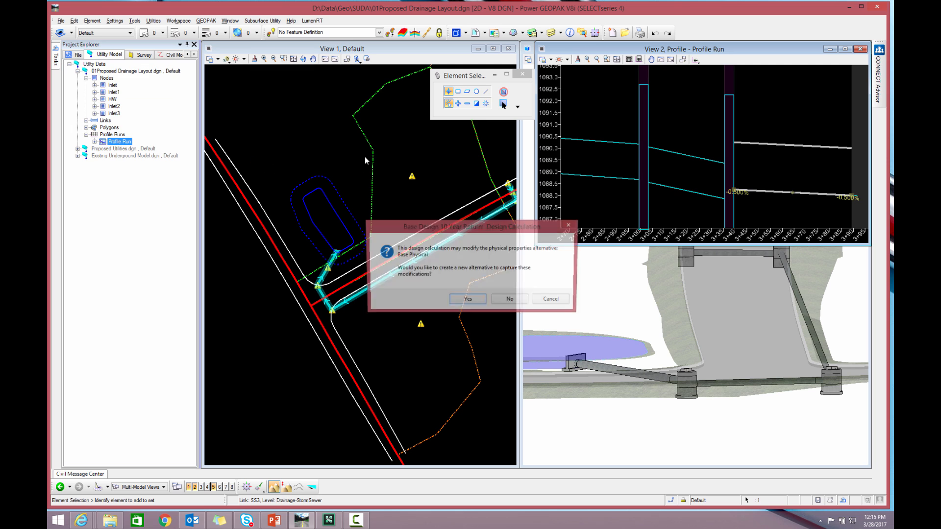
click(520, 300)
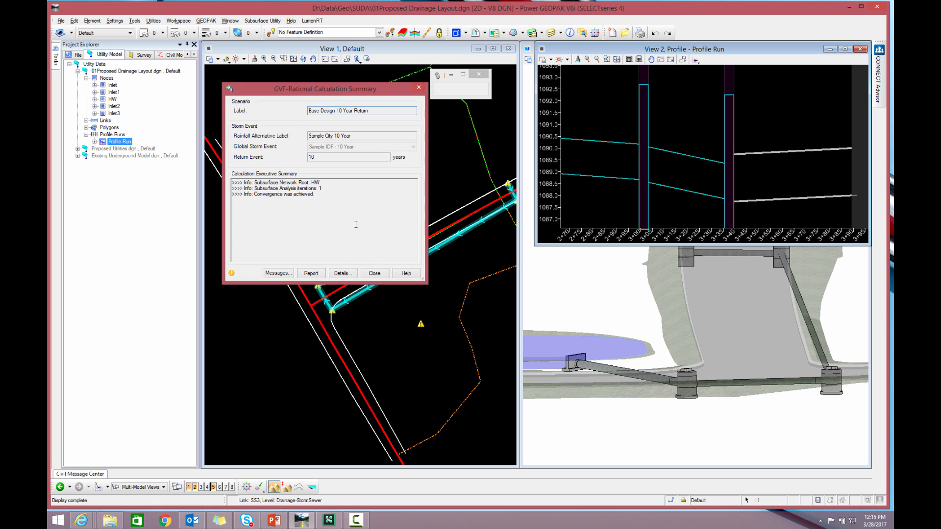
click(374, 273)
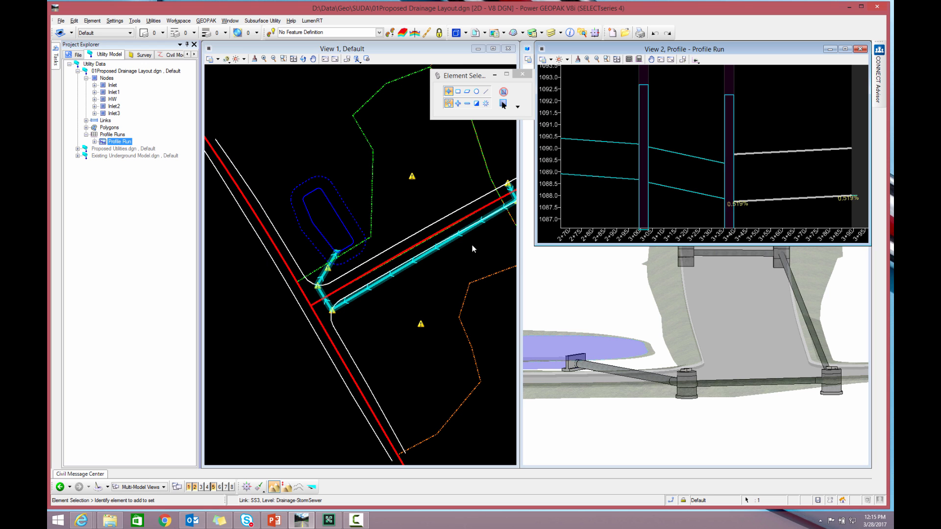
Examine the hydraulic analysis properties of the pipe running to the headwall, including its invert design settings, and close them.
click(604, 363)
click(604, 363)
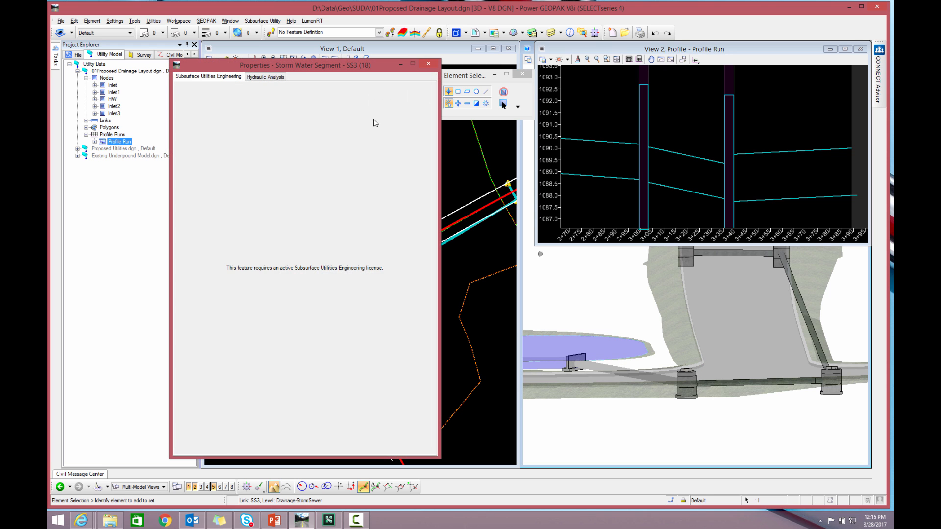
click(265, 77)
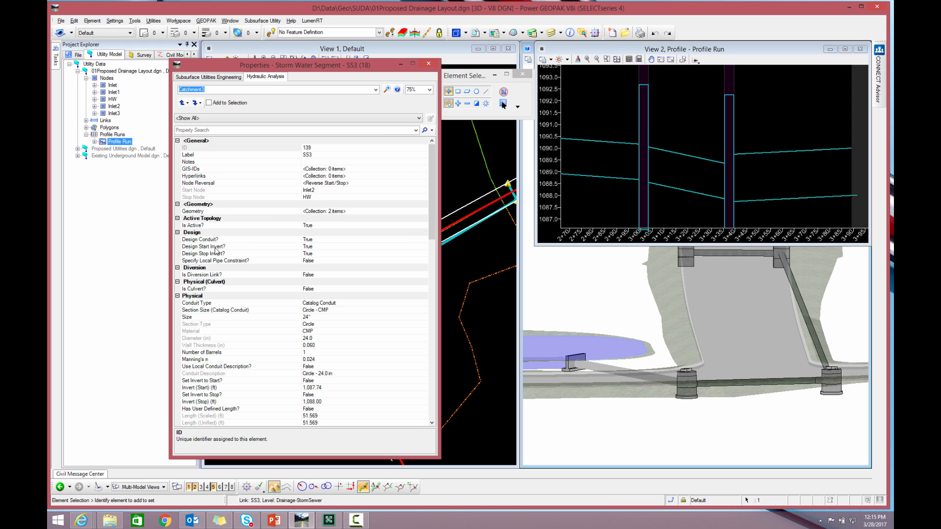
click(429, 64)
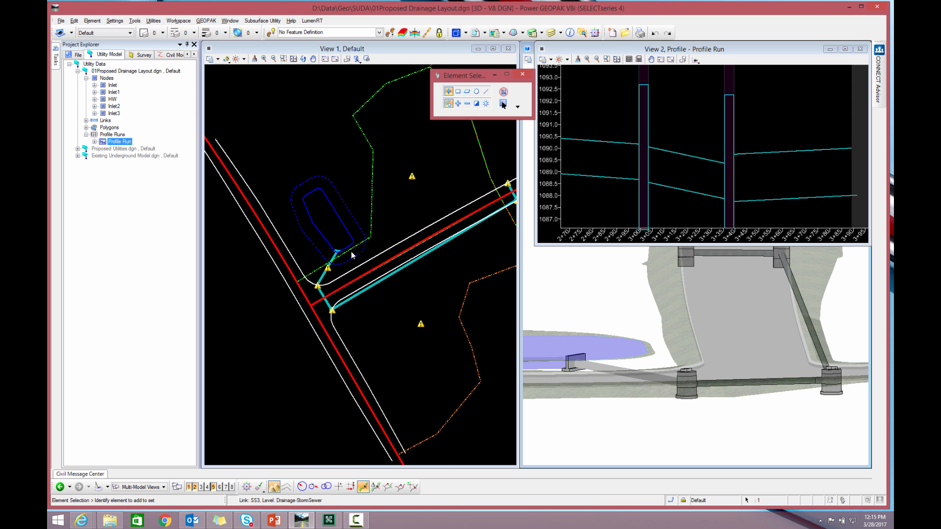
Move the pond headwall node to elevation 1080 while keeping its plan position and rotation.
scroll(337, 249, up, 3)
scroll(337, 251, up, 2)
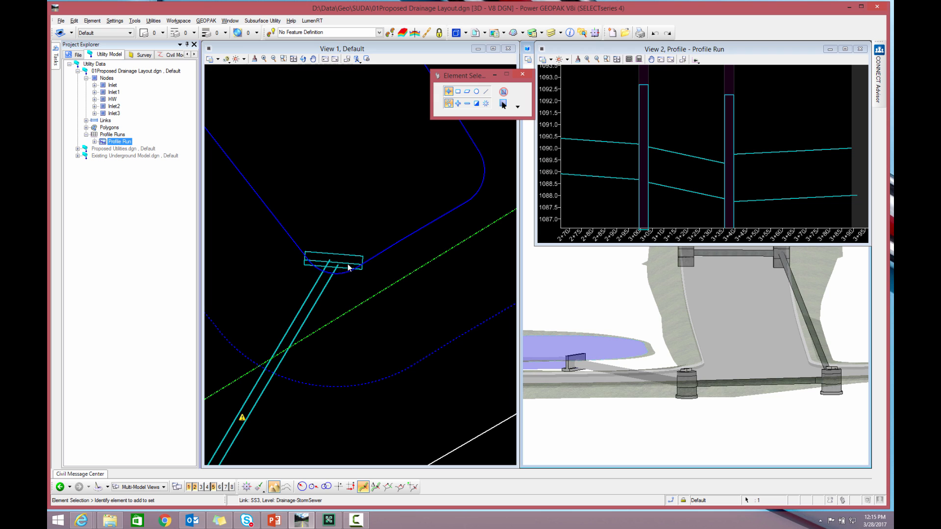
click(337, 253)
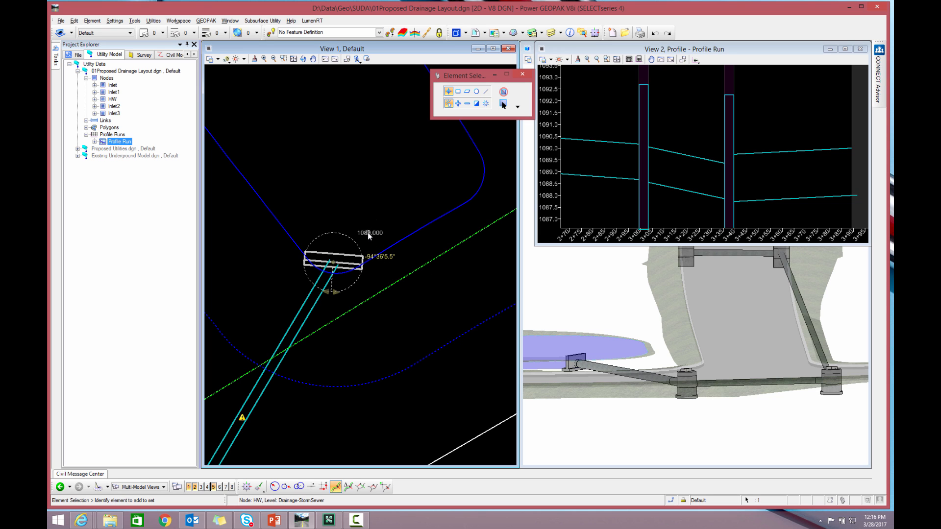
click(334, 264)
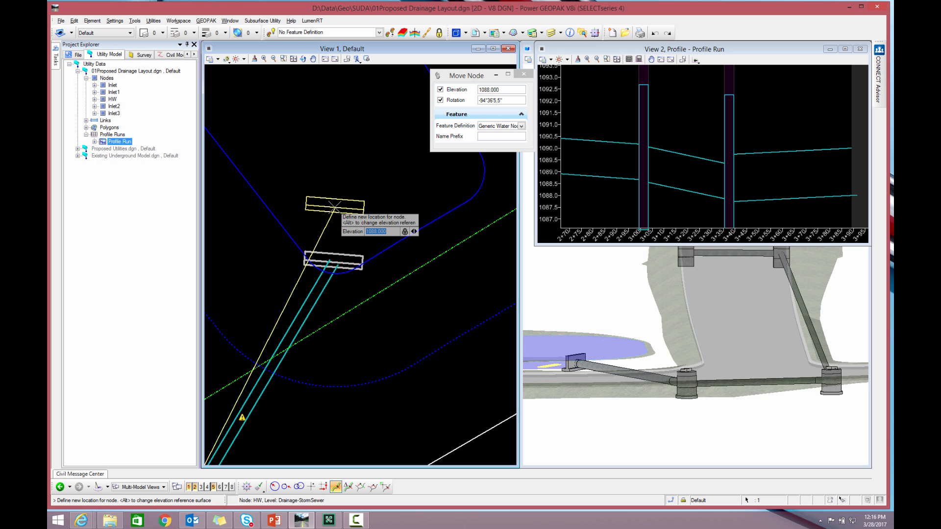
key(alt)
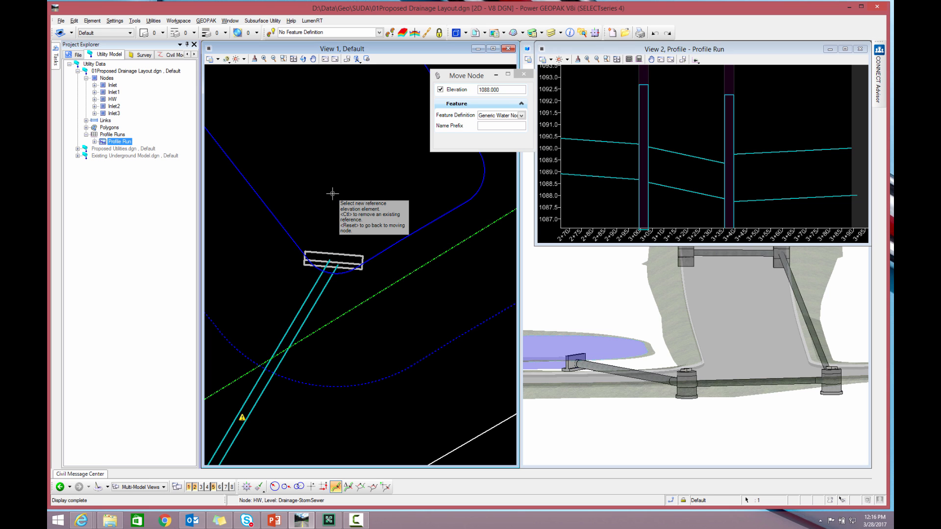
right_click(333, 194)
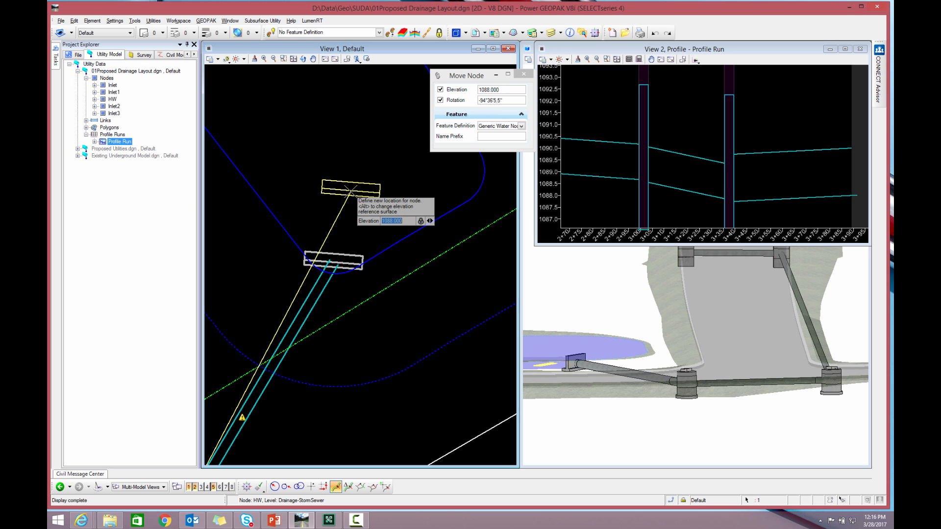
key(End)
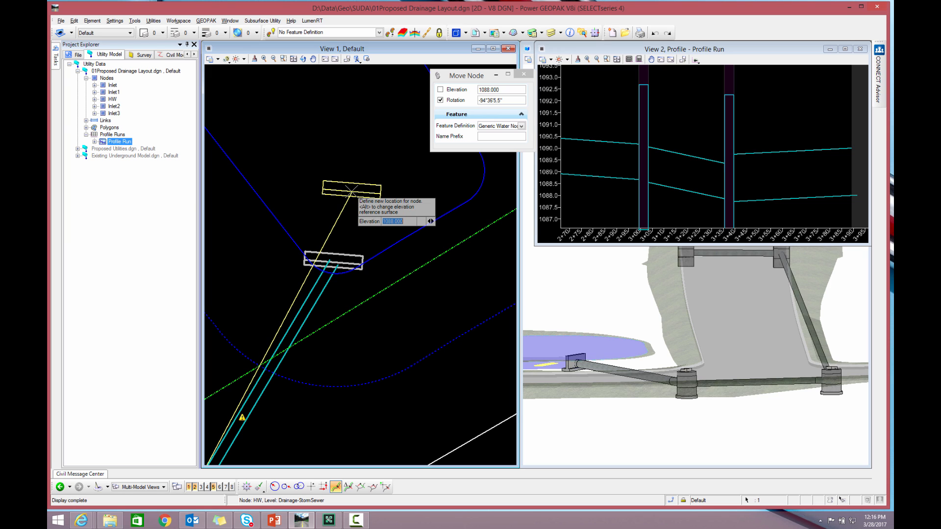
text(108)
key(Return)
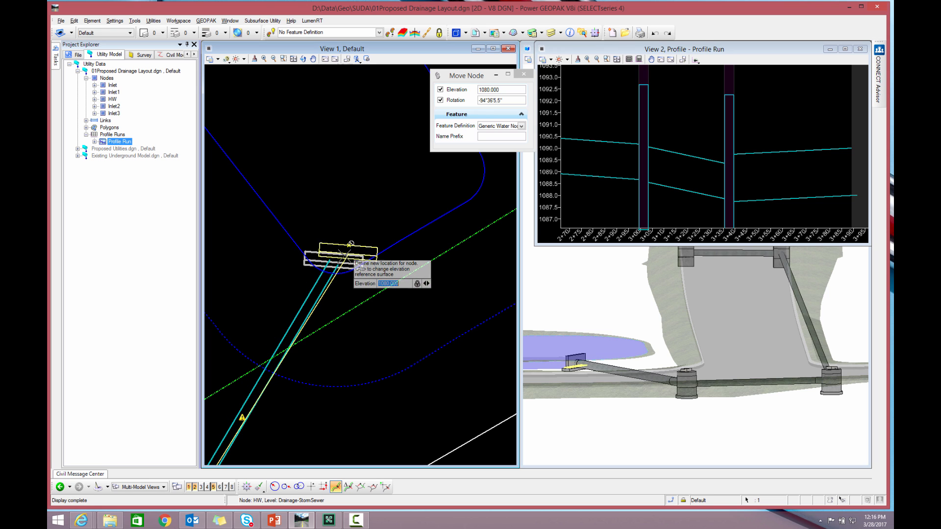
click(333, 263)
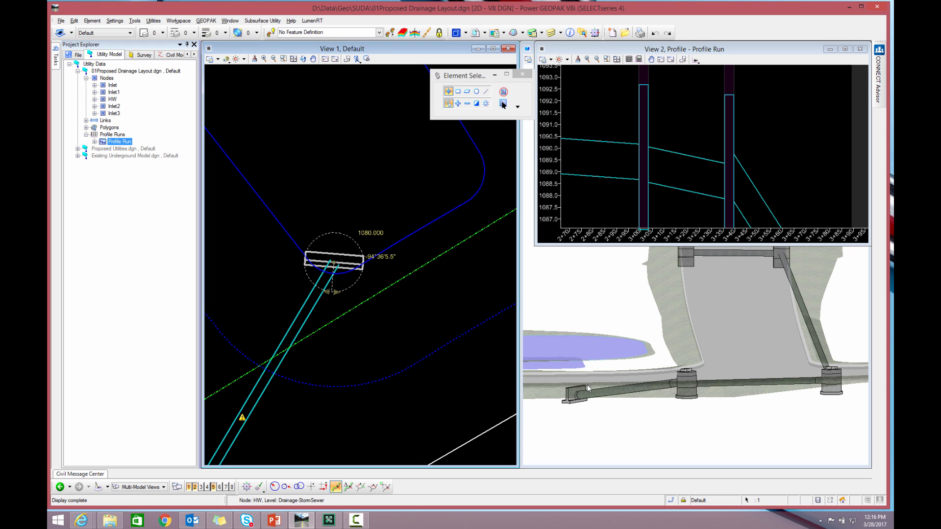
Set the pond headwall's elevation to 1087.5 directly on the node in the plan view.
click(372, 234)
text(1087.5)
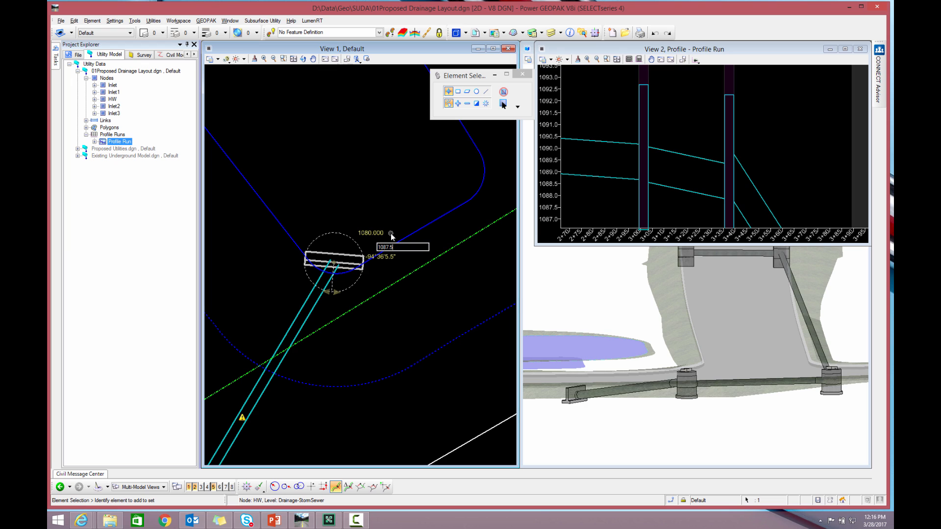
key(Return)
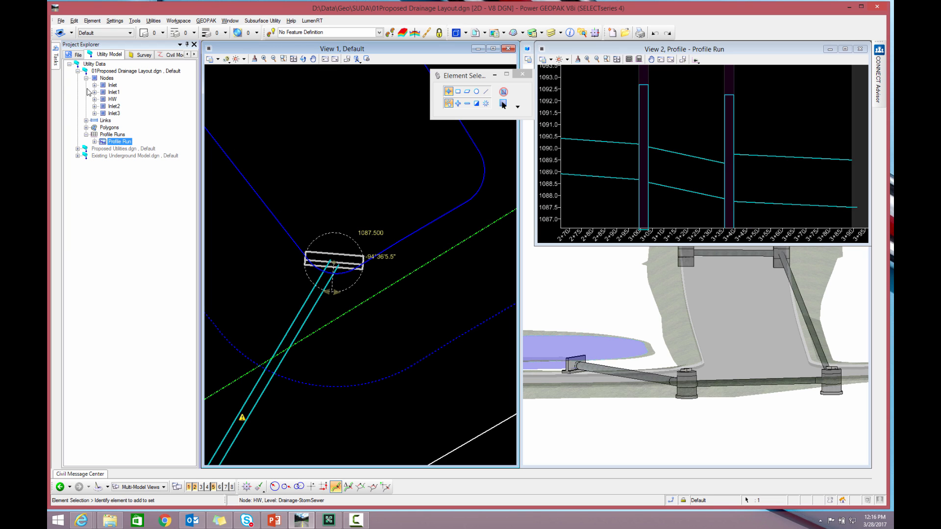
Recompute the 10-year design scenario for the changed headwall, keeping the existing physical alternative, and close the summary.
click(56, 61)
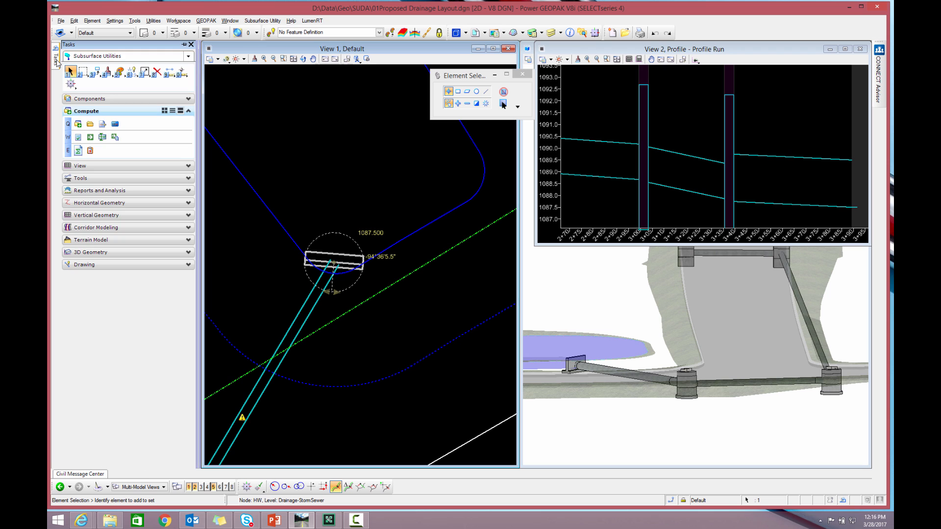
click(90, 137)
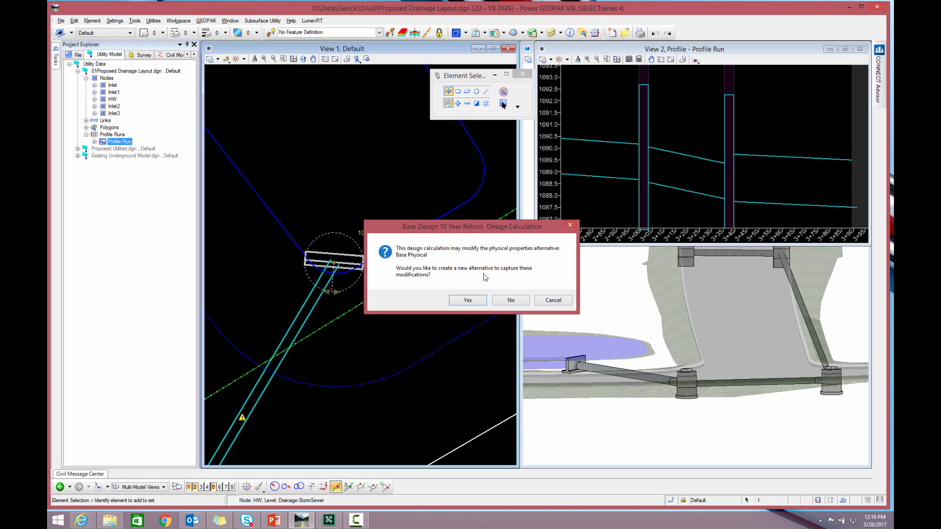
click(510, 300)
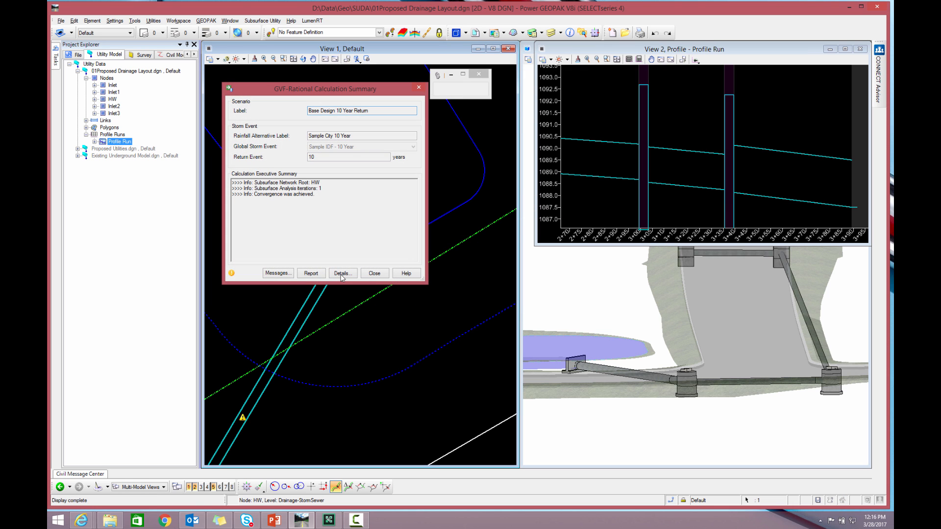
click(374, 273)
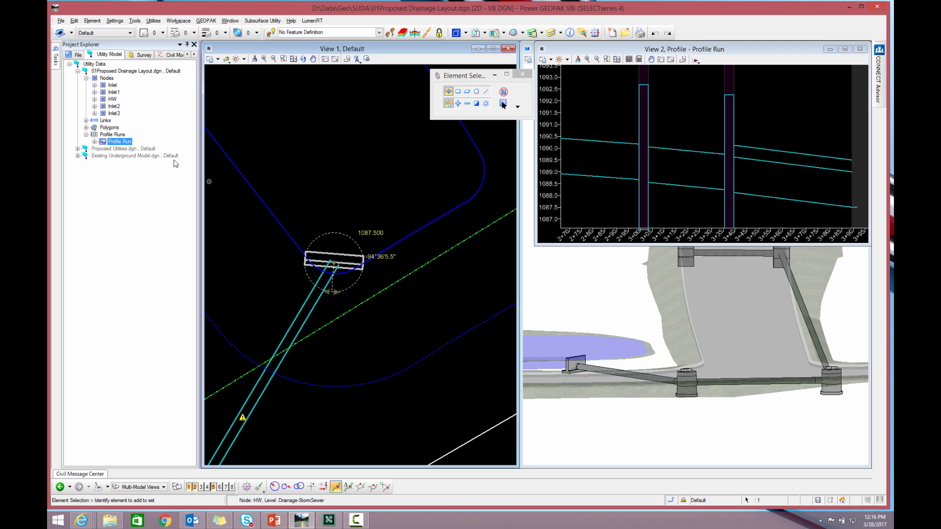
Open the analysis profile of the profile run, examine the updated hydraulic grade along the pipes, and close it.
right_click(126, 145)
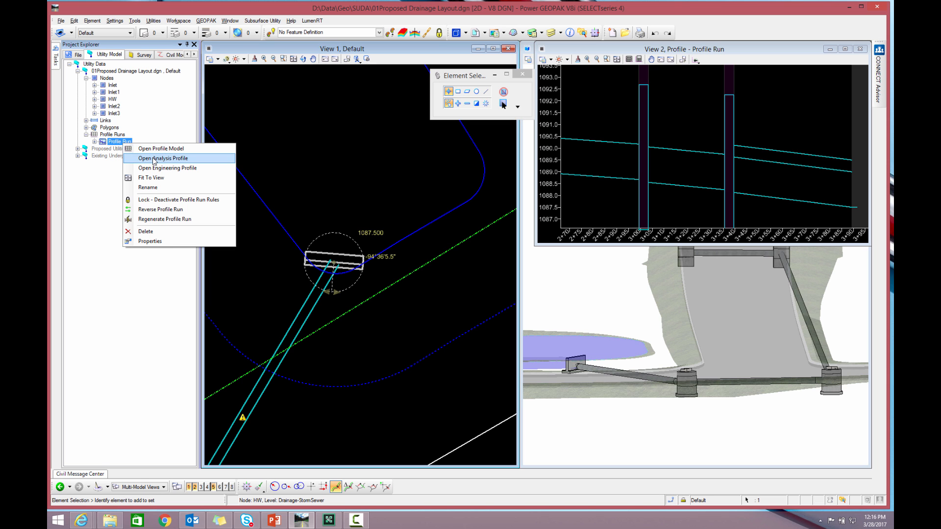
click(154, 158)
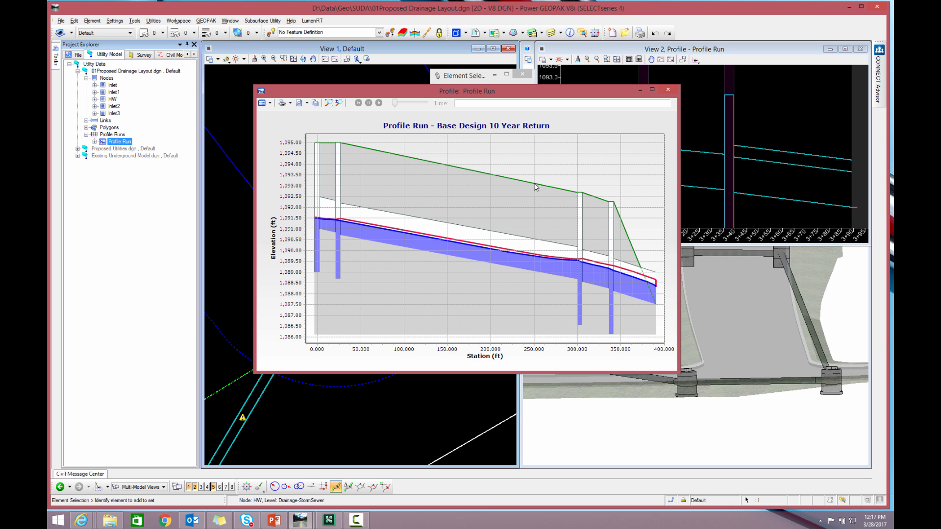
click(668, 90)
Open the scenarios, alternatives and calculation options managers, and expand all the alternatives to examine those available.
mouse_move(56, 58)
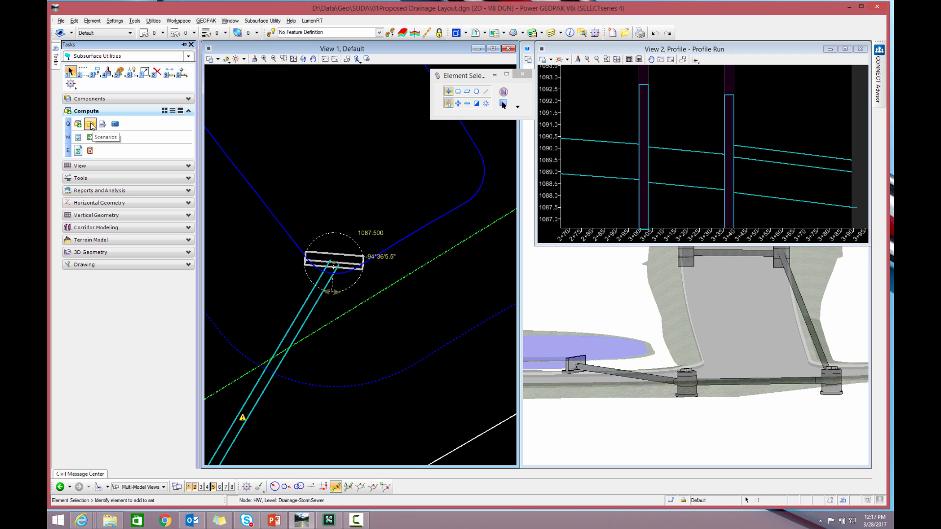
click(90, 125)
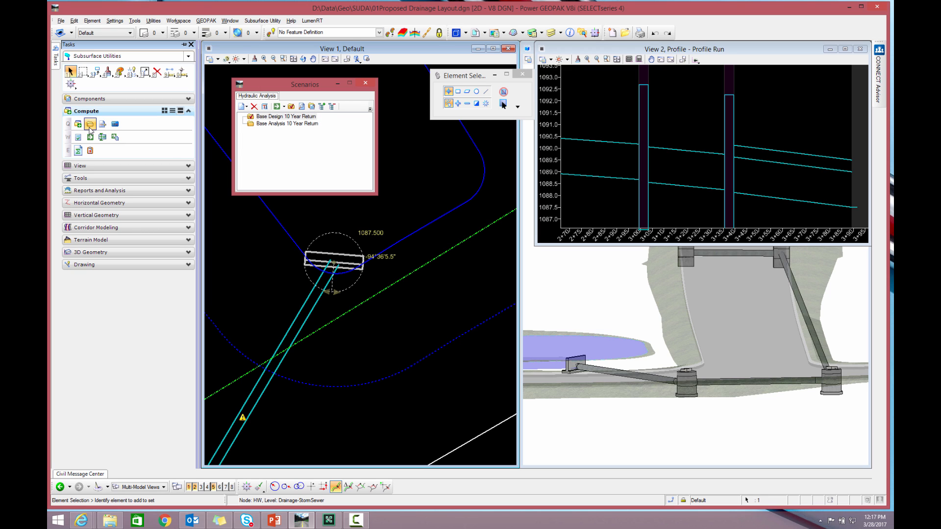
click(102, 125)
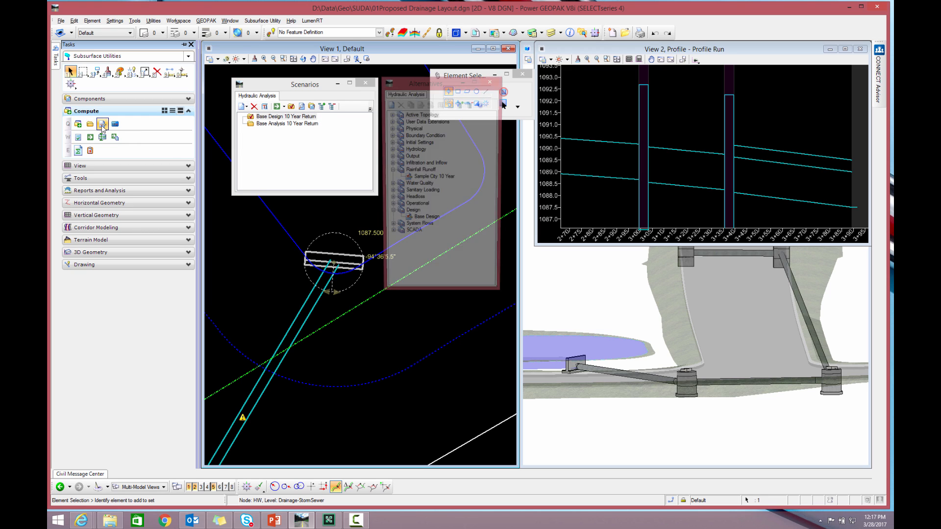
click(116, 126)
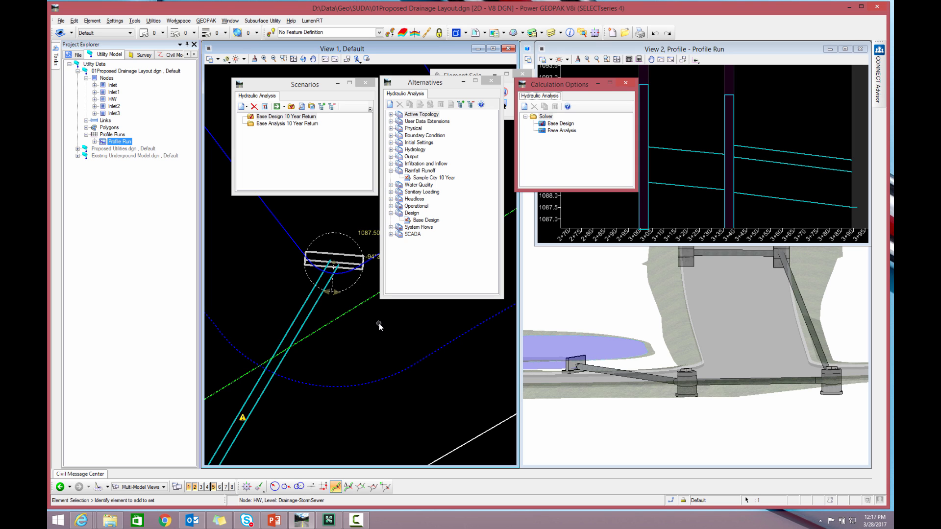
click(459, 98)
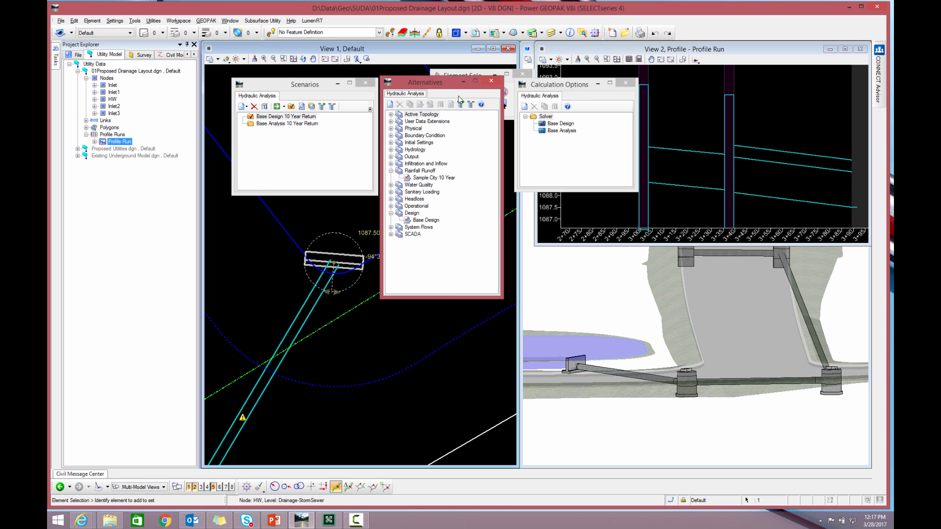
click(460, 104)
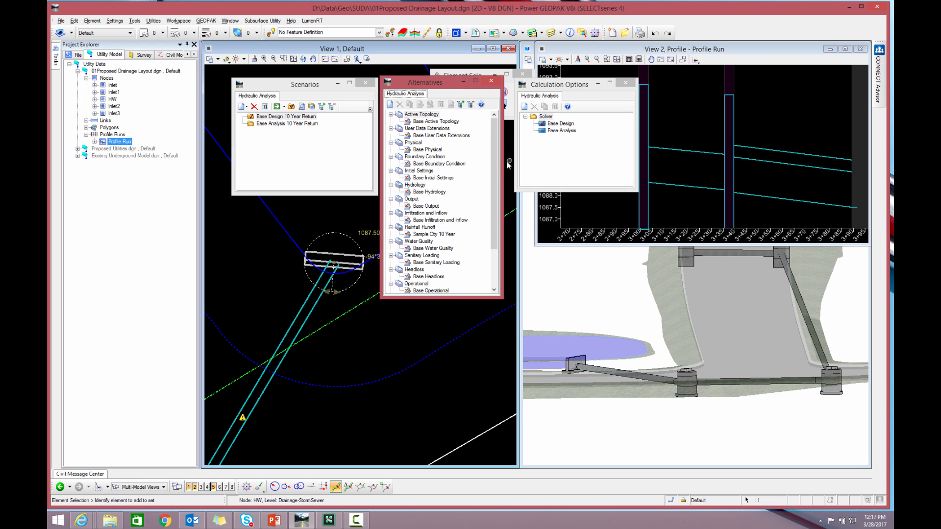
scroll(431, 273, down, 2)
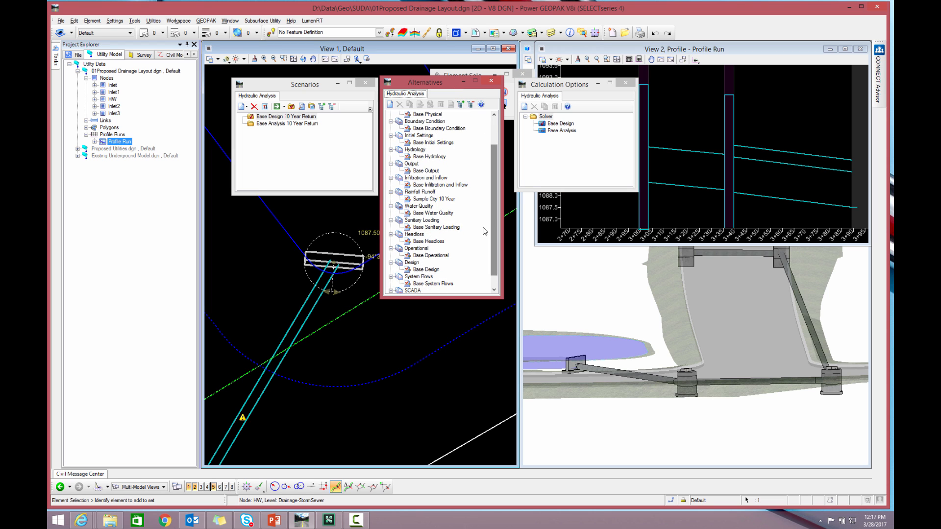
Open the Base Design alternative and examine its gravity pipe constraints for velocity, cover, slope and section size.
double_click(426, 270)
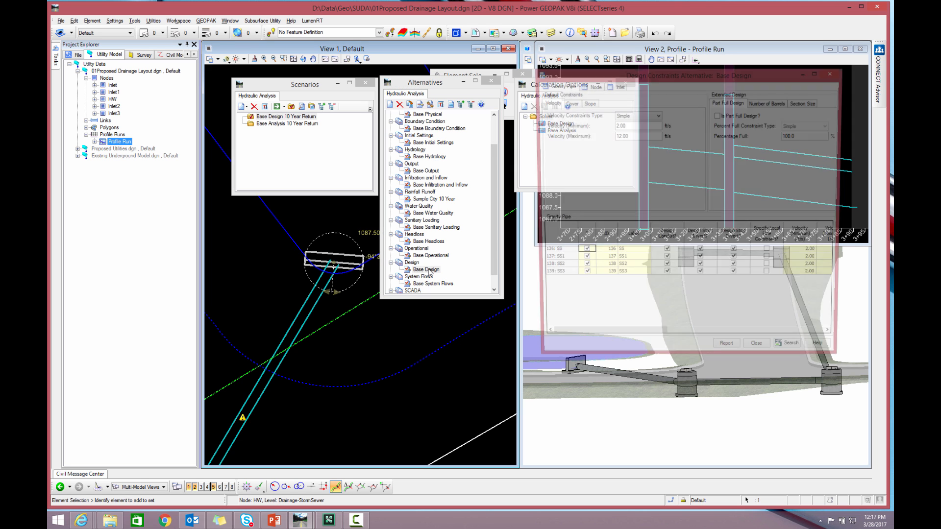
drag(646, 79, 625, 82)
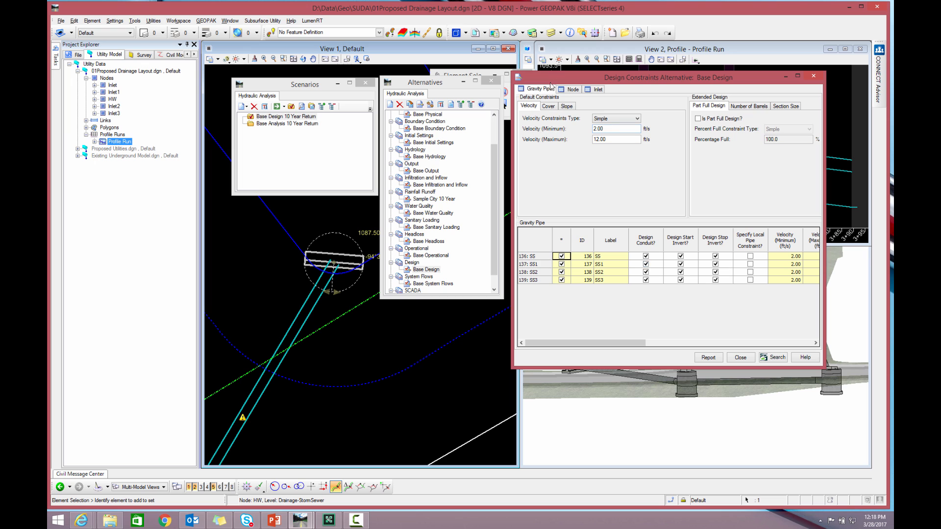
click(551, 107)
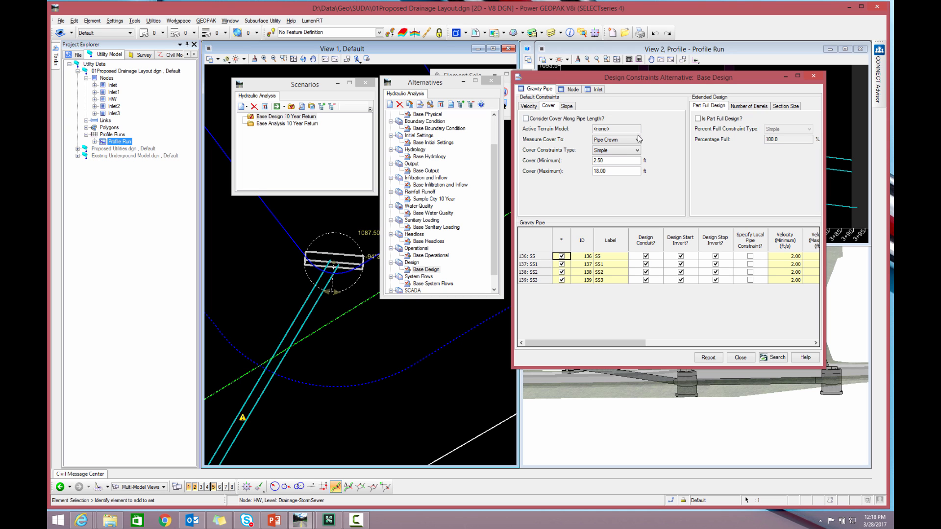
click(572, 108)
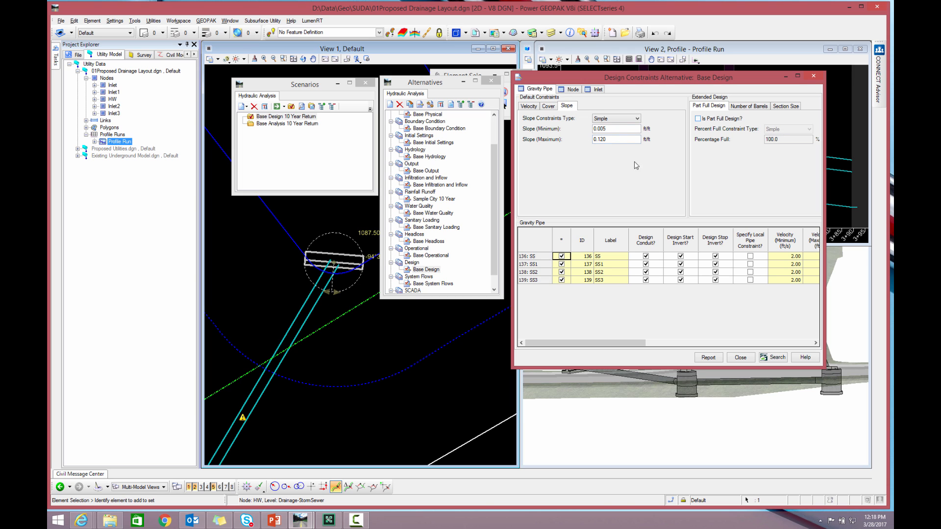
click(788, 107)
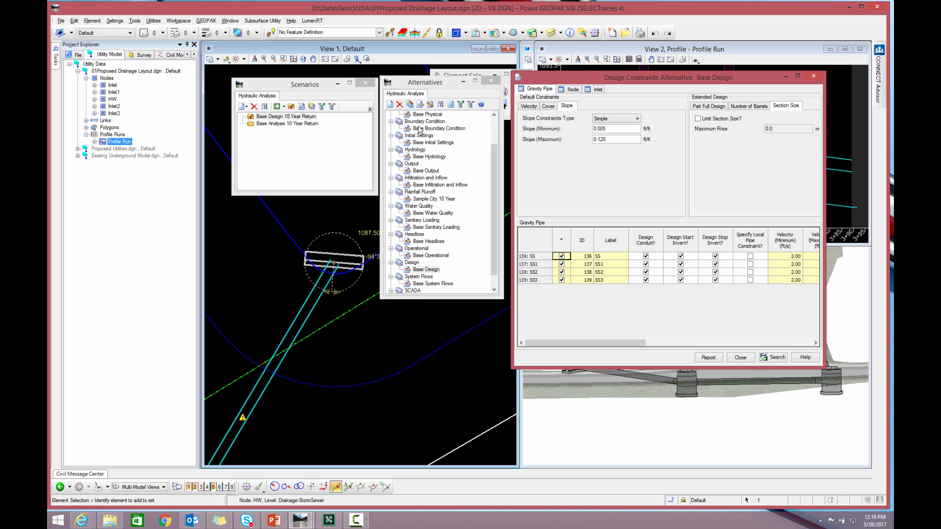
Open the Base Physical alternative, examine its conduit table, and close it.
drag(492, 187, 490, 158)
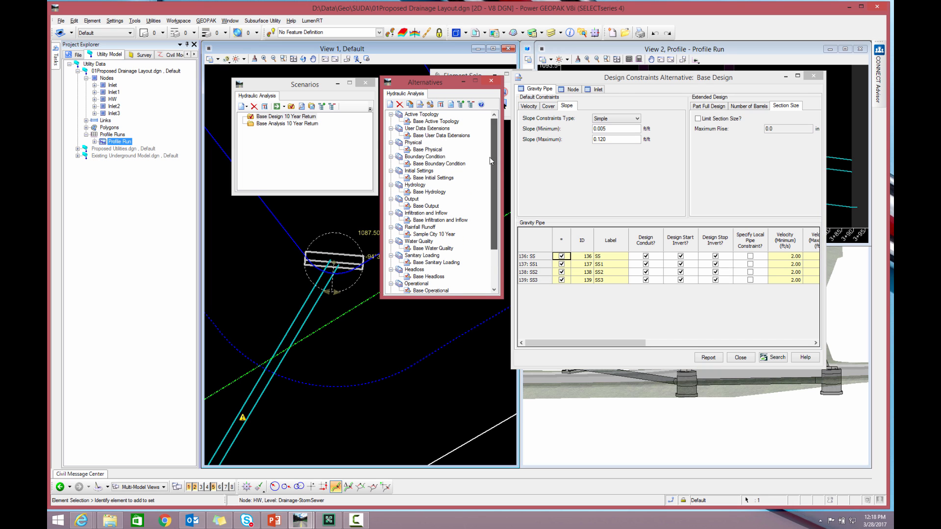
double_click(426, 150)
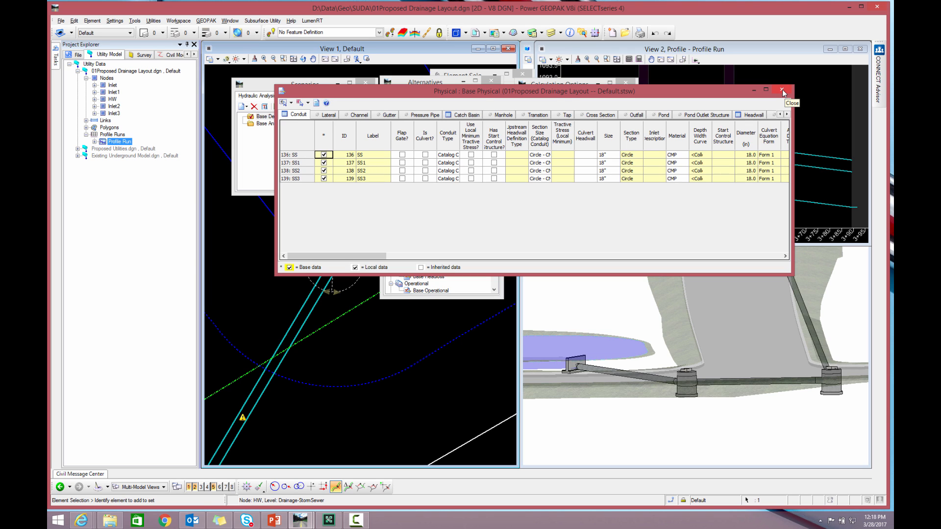
click(782, 89)
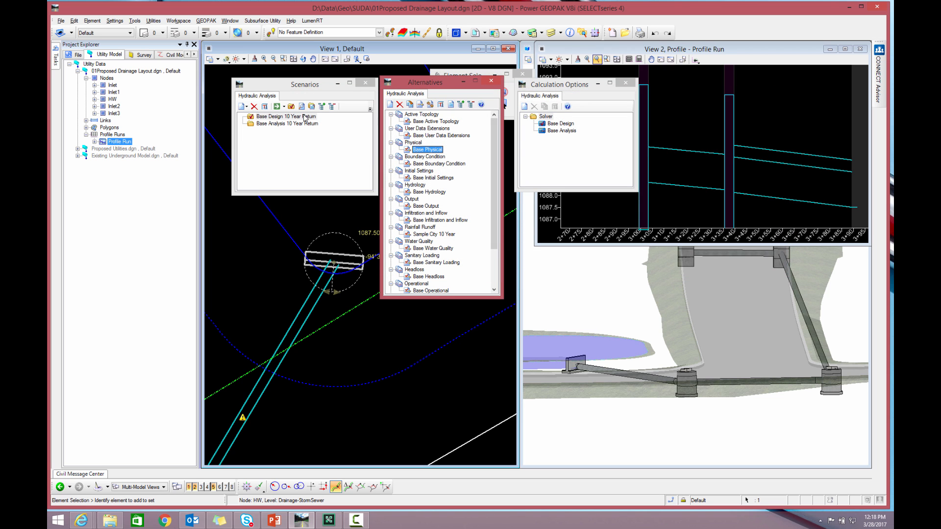
Examine which alternatives and calculation options the Base Design 10 Year Return scenario uses, and close its hydraulic properties.
double_click(279, 118)
click(272, 77)
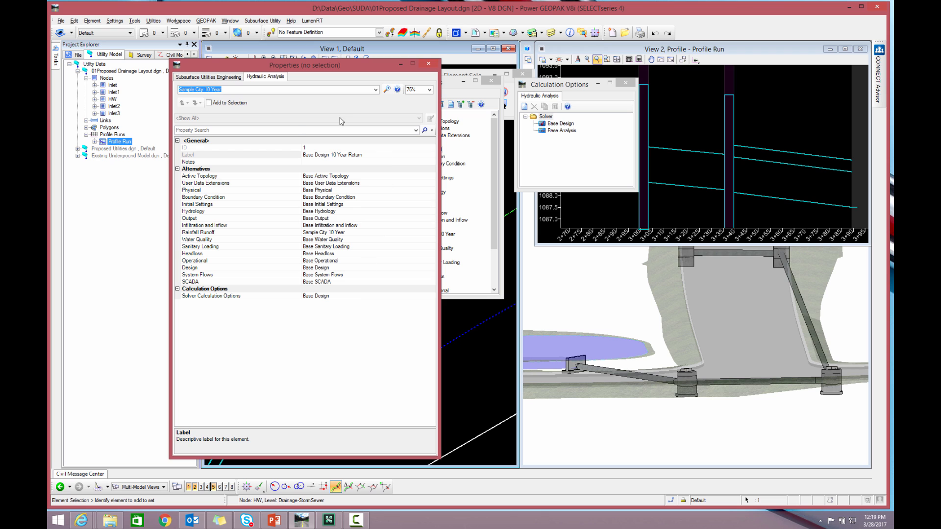
click(452, 90)
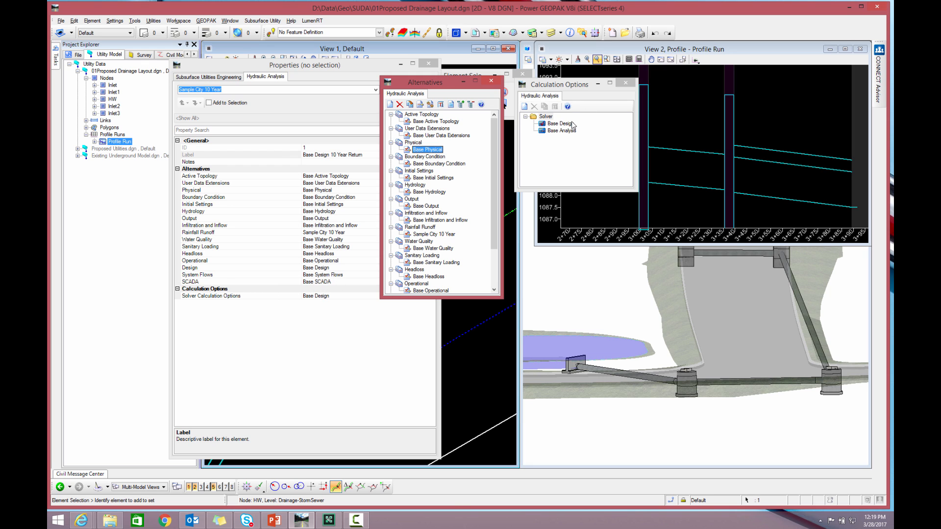
click(565, 88)
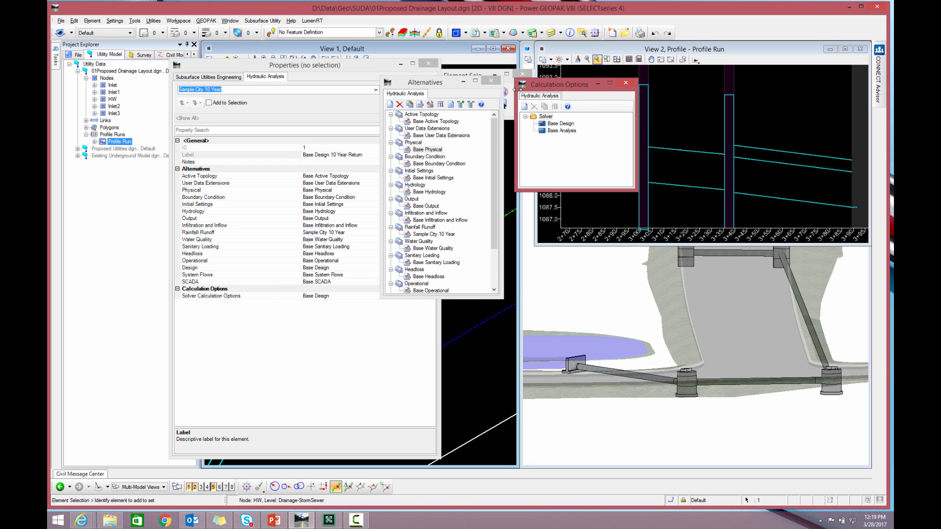
click(425, 63)
Examine the hydraulic properties of the Base Design calculation options, and close them.
double_click(551, 126)
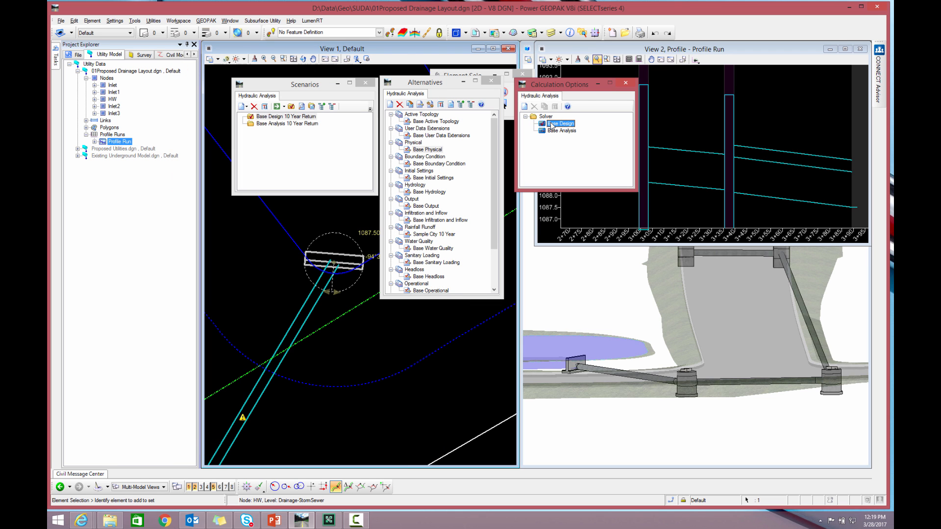
click(282, 77)
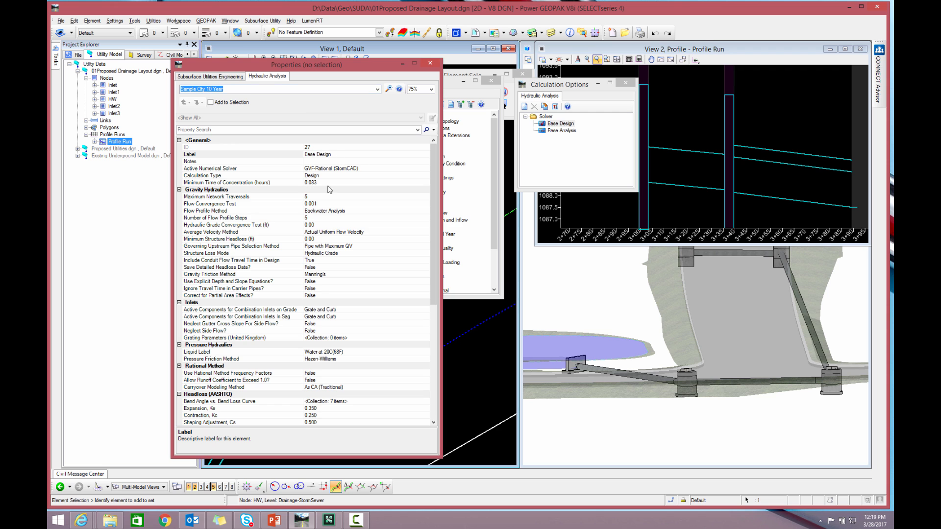
drag(433, 207, 435, 242)
click(429, 63)
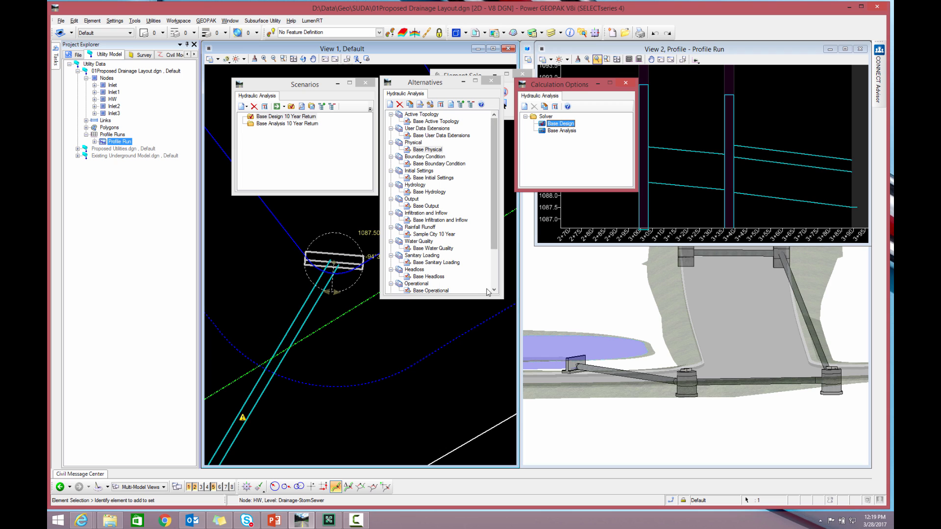
Create a child alternative under the Base Design design alternative and name it No Sumps.
drag(494, 231, 494, 247)
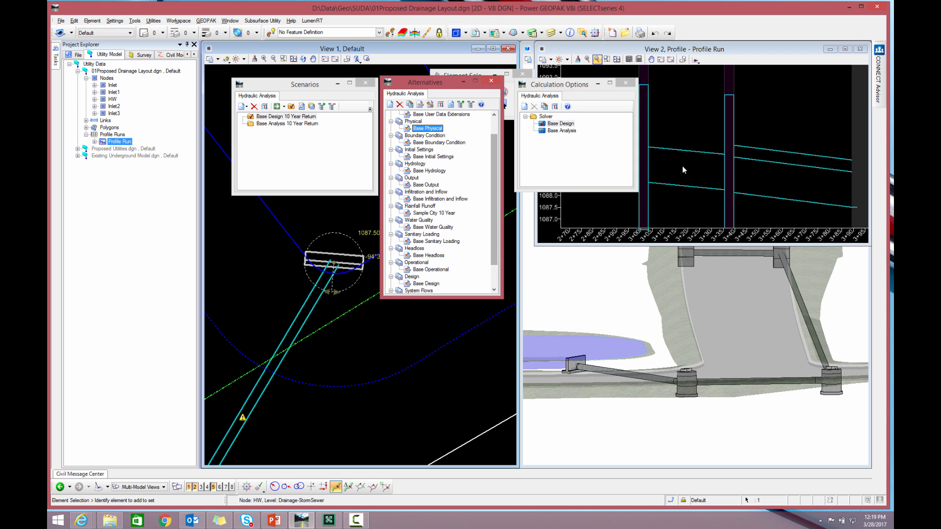
scroll(755, 157, down, 2)
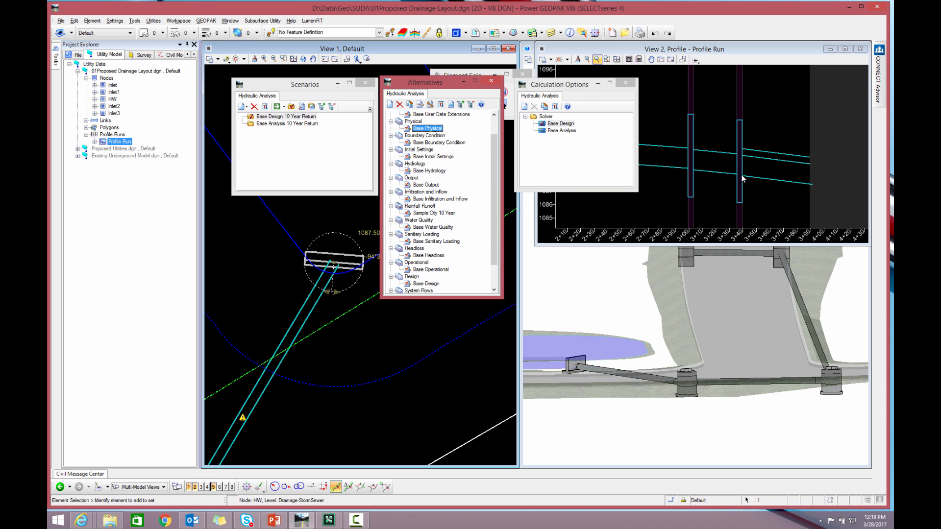
click(425, 284)
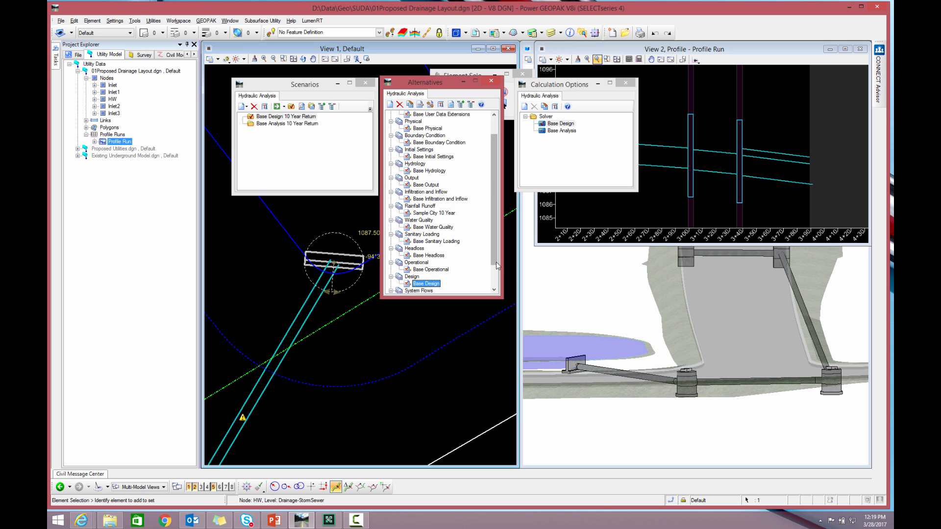
scroll(430, 282, down, 1)
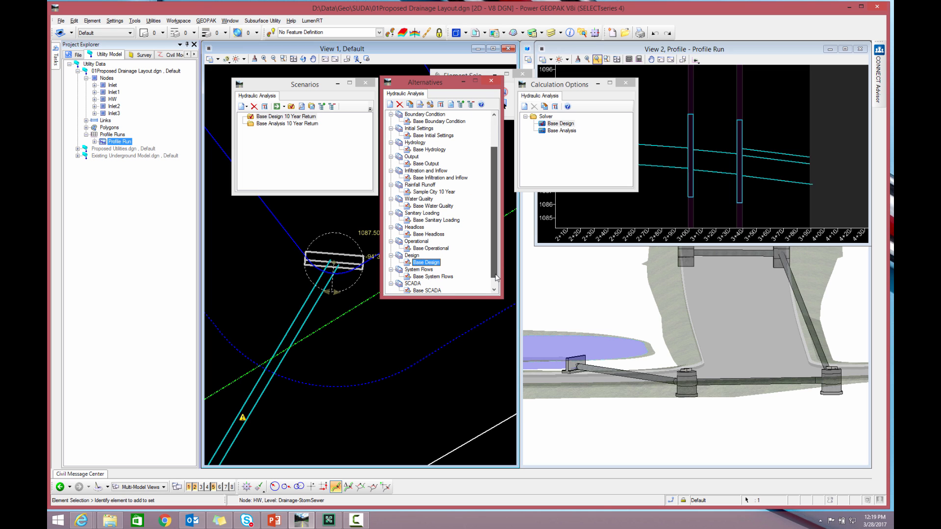
right_click(426, 263)
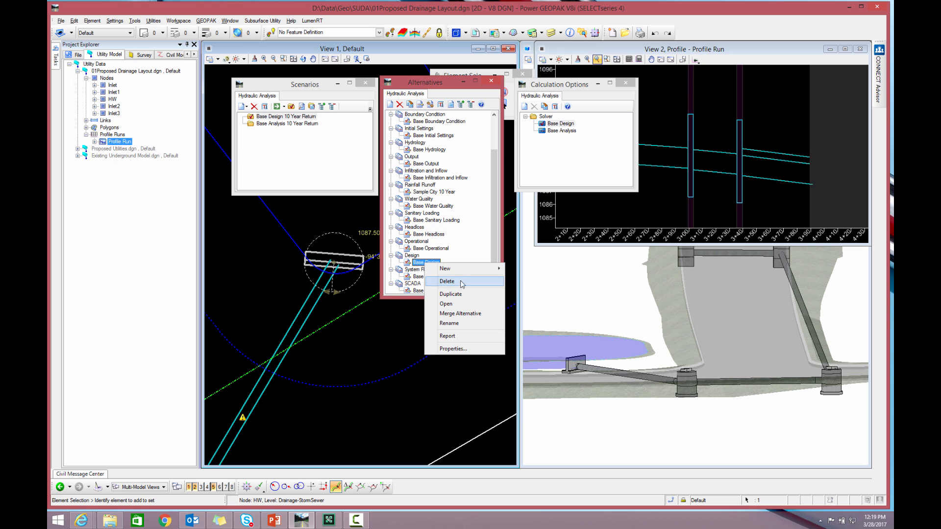
mouse_move(468, 269)
click(526, 269)
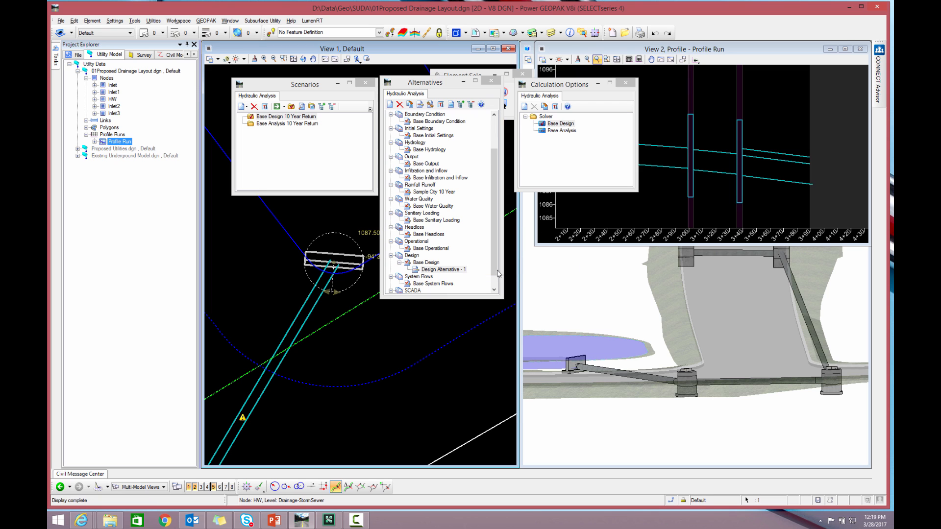
click(441, 270)
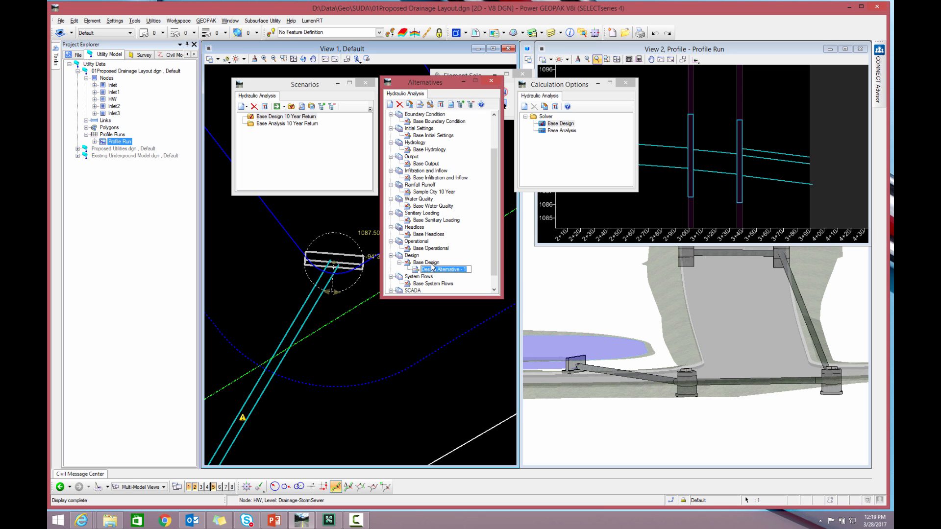
text(No Sum)
key(Return)
Globally set the desired sump depth of all inlet nodes in the No Sumps design alternative to 0, and close it.
double_click(431, 269)
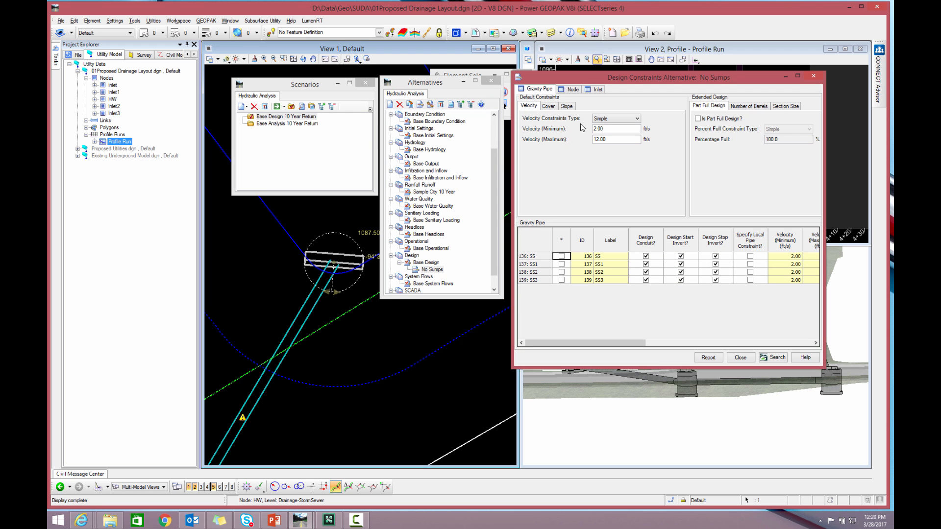
click(571, 89)
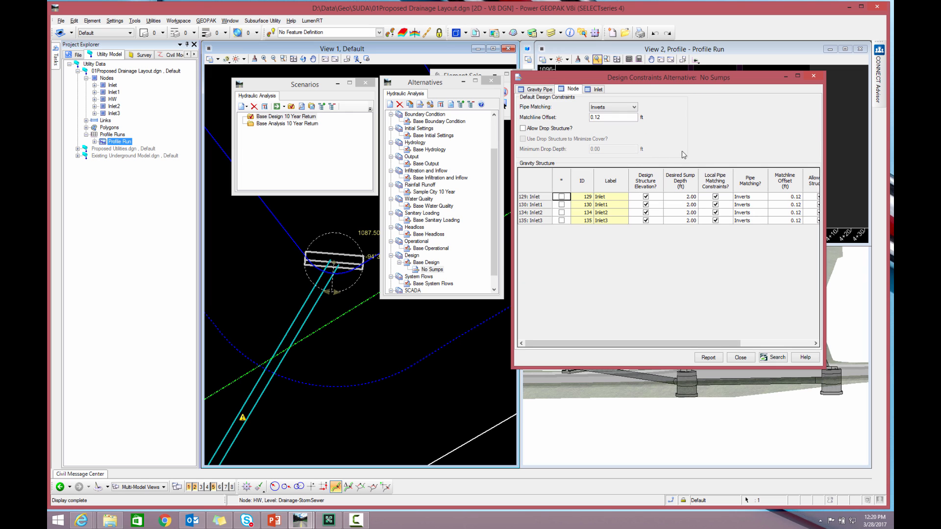
right_click(686, 182)
click(708, 193)
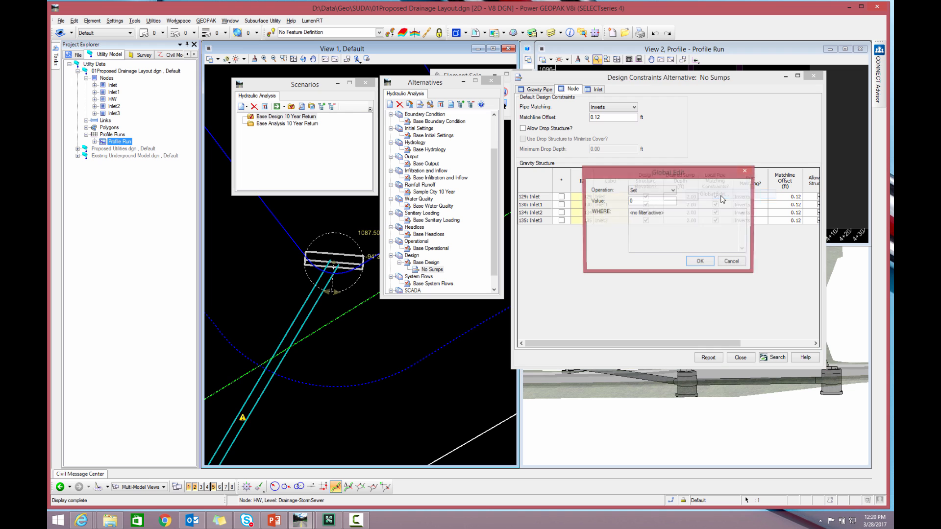
click(701, 263)
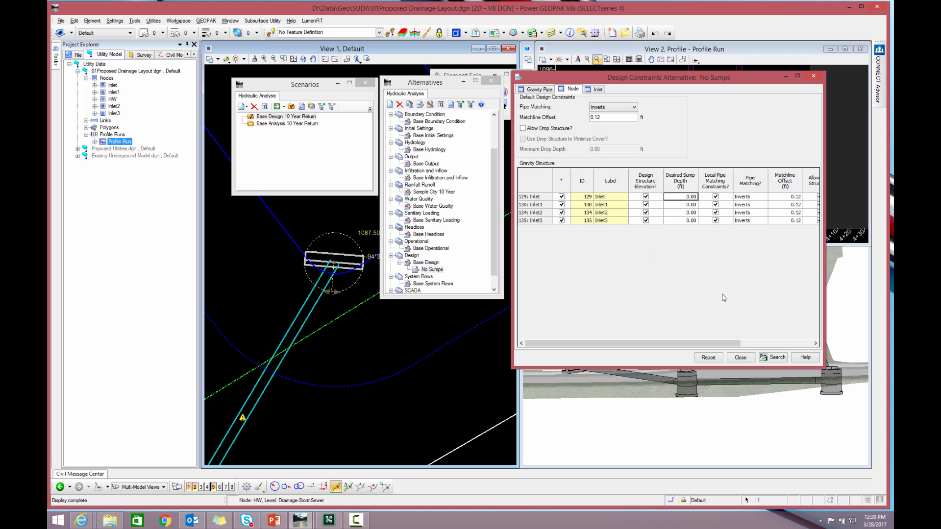
click(741, 357)
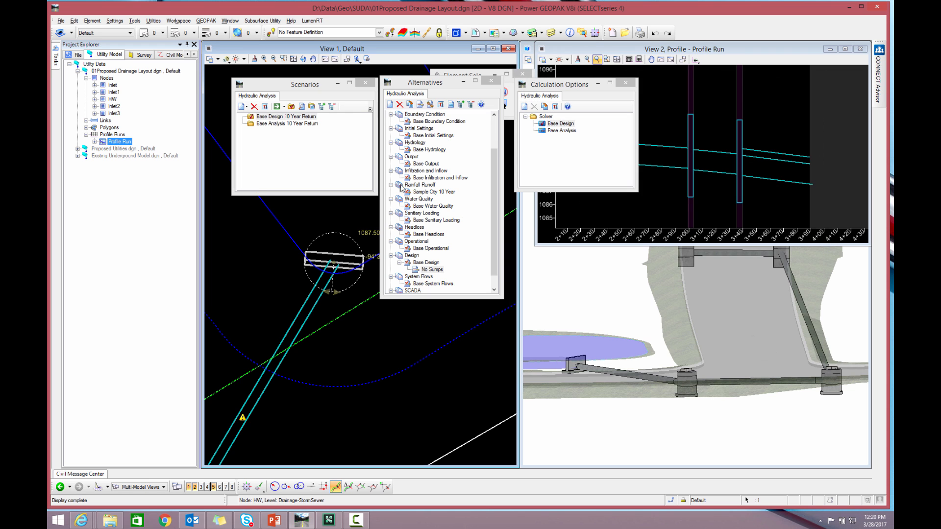
Create a child scenario under Base Design 10 Year Return and name it No Sumps.
click(278, 119)
right_click(278, 118)
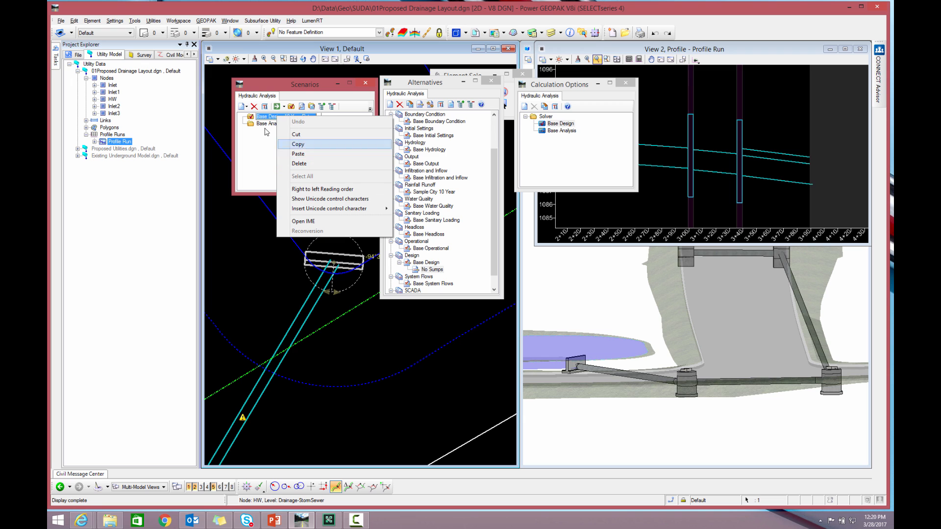
click(265, 130)
right_click(267, 117)
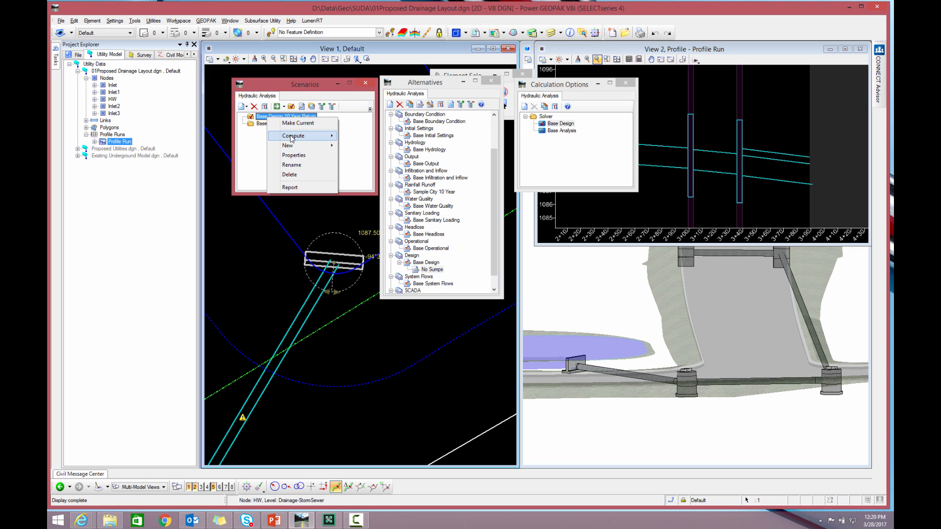
mouse_move(304, 145)
click(361, 156)
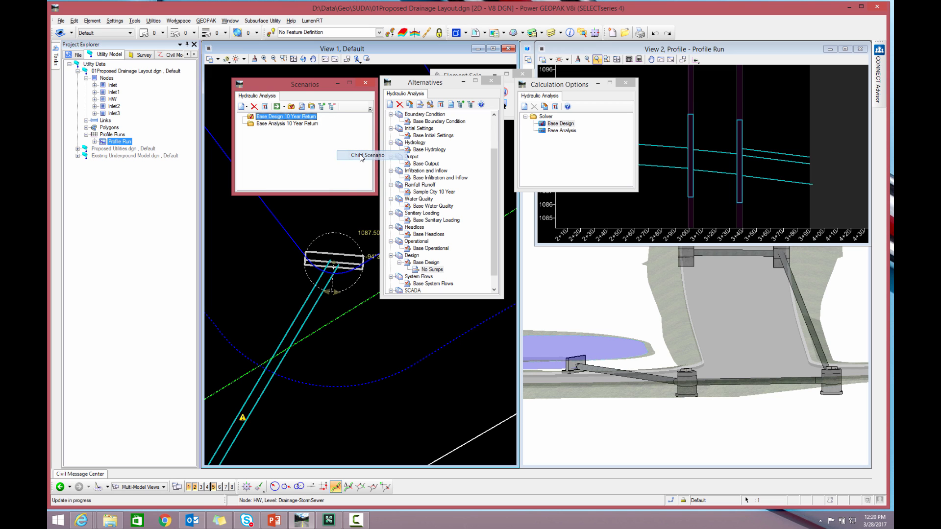
text(No Sumps)
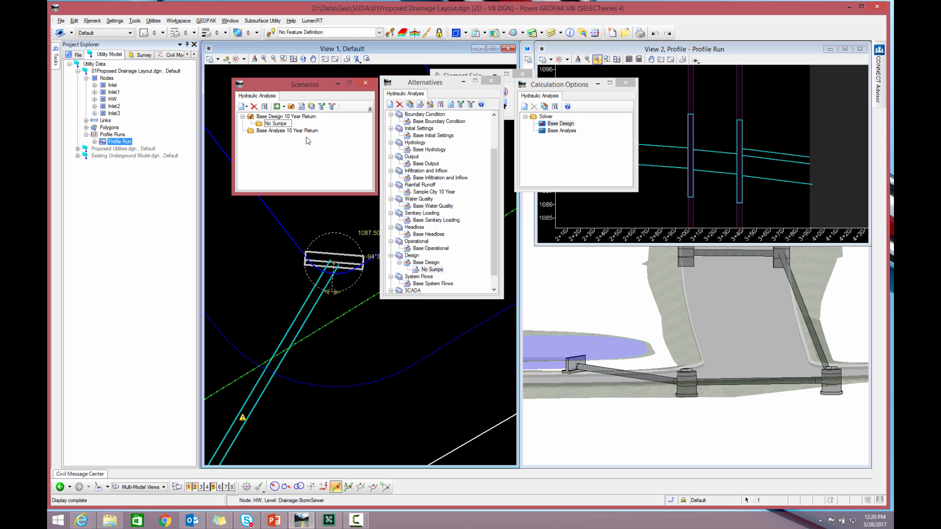
key(Return)
Assign the No Sumps design alternative to the No Sumps scenario in its hydraulic properties, and close them.
double_click(283, 125)
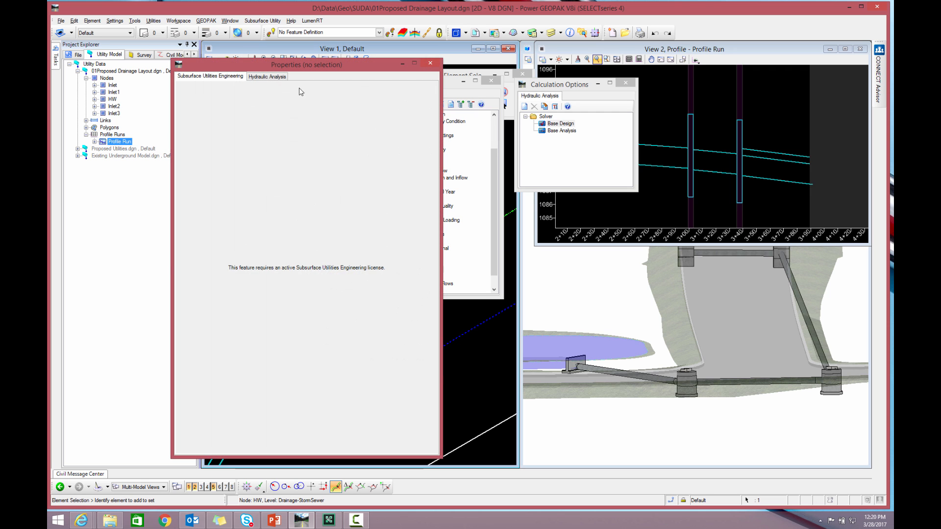
click(282, 78)
drag(308, 69, 259, 63)
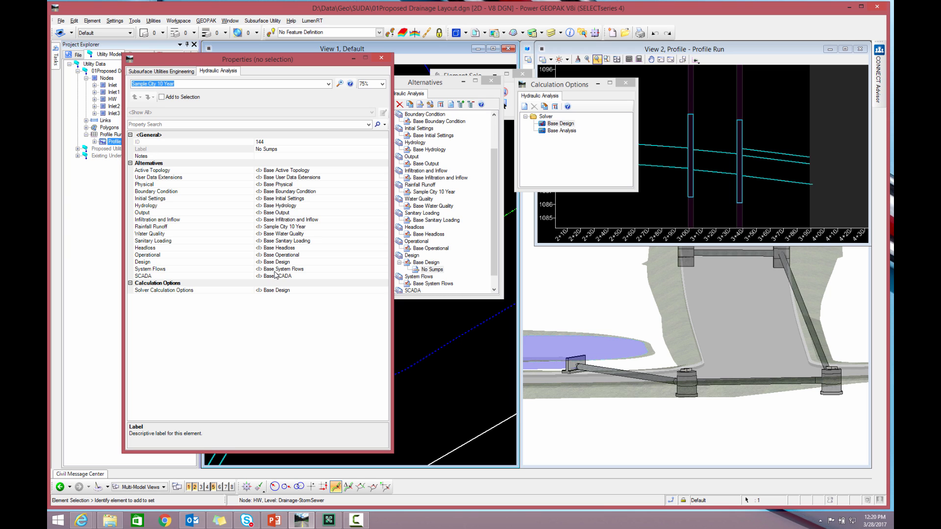
click(329, 263)
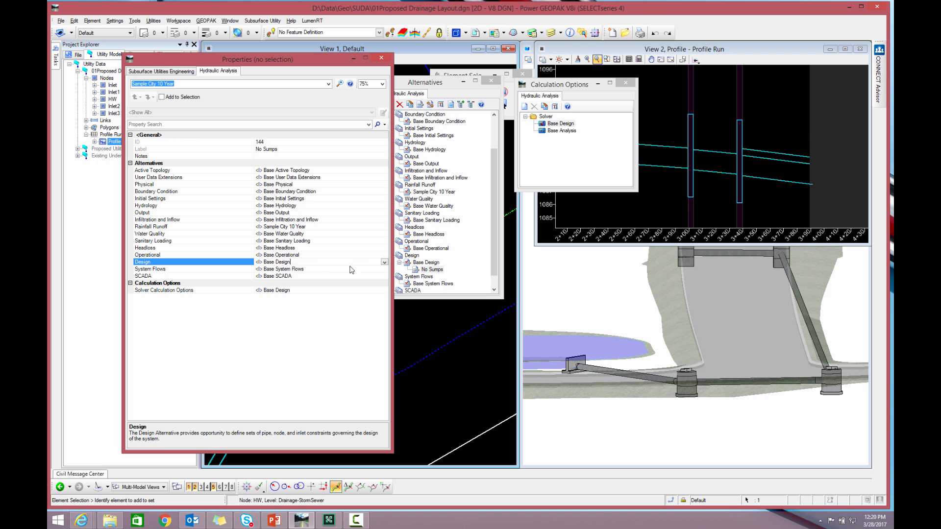
click(385, 262)
click(275, 284)
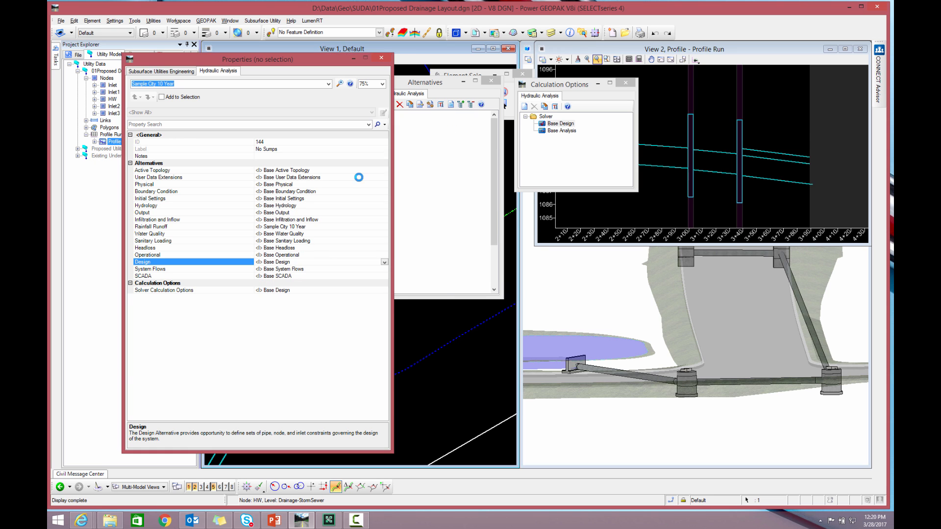
click(382, 62)
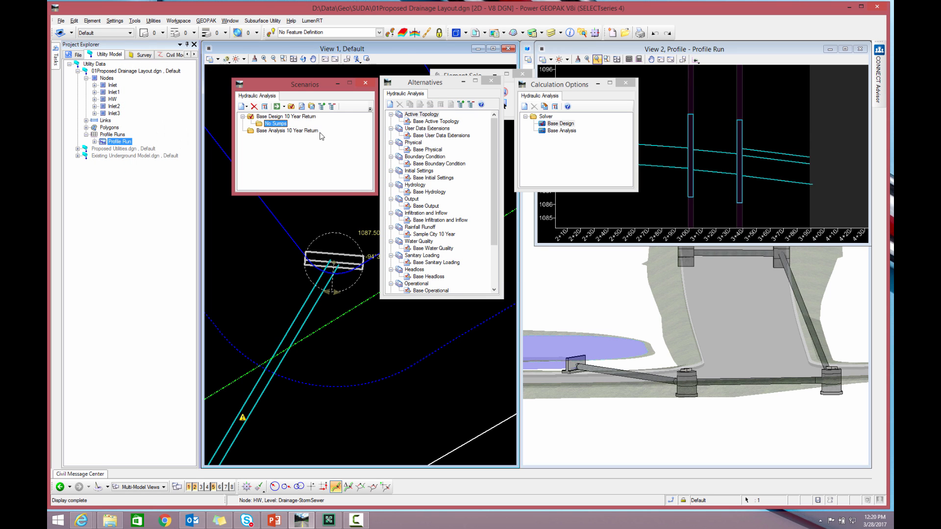
Make the No Sumps scenario current and compute it without creating a new physical alternative, and close the calculation summary and calculation options.
right_click(283, 124)
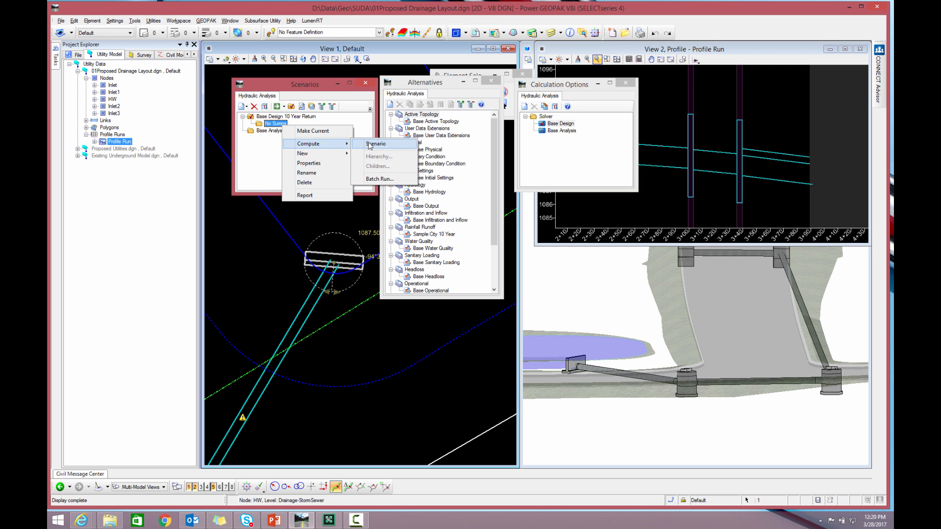
click(360, 159)
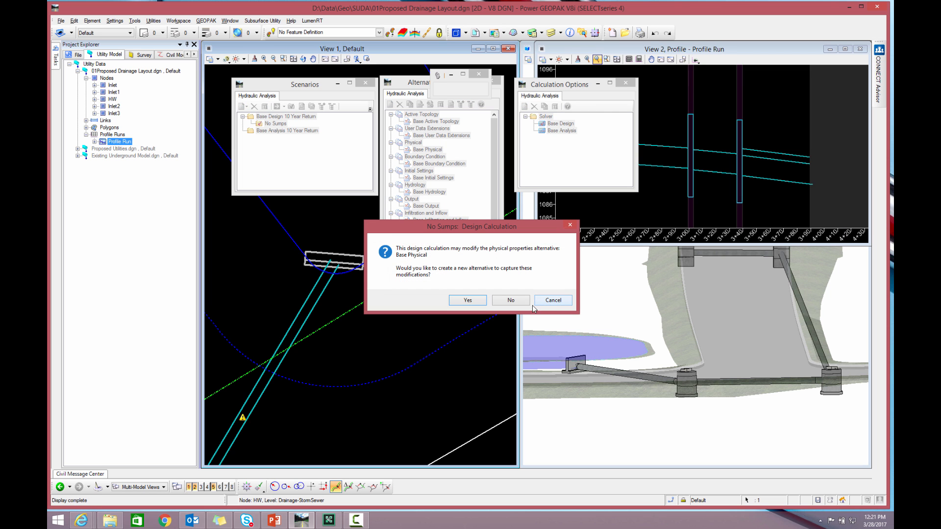
click(517, 304)
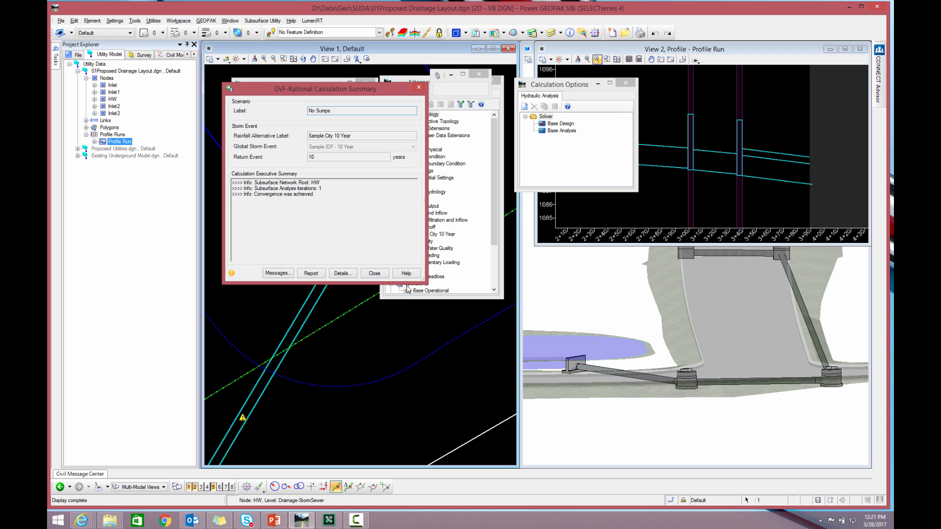
click(378, 276)
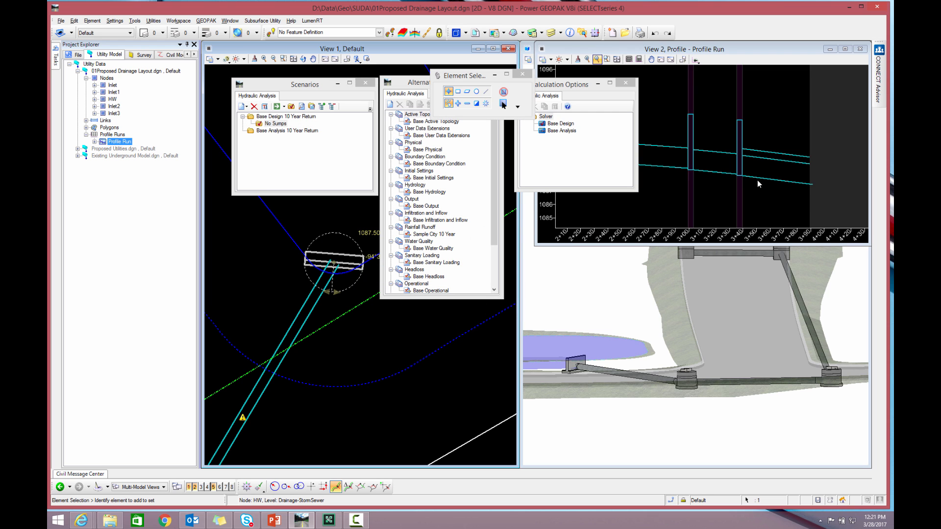
click(625, 83)
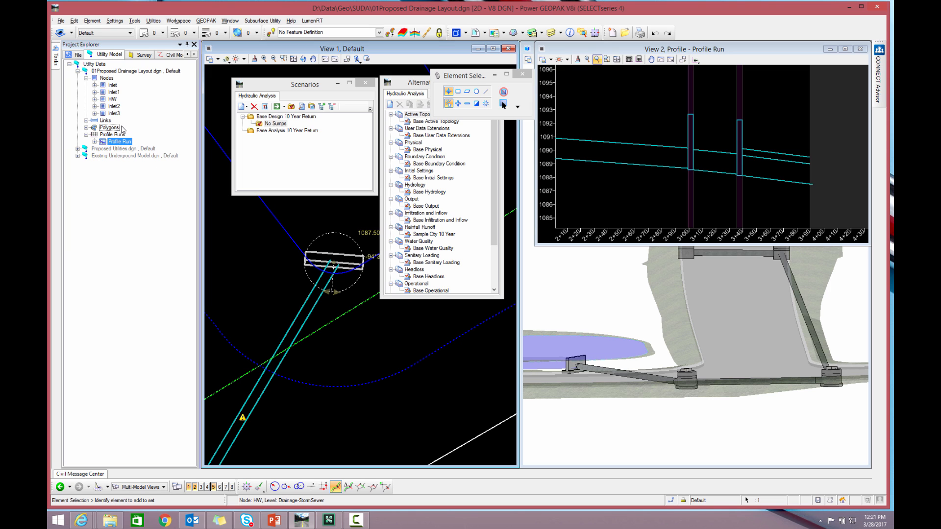
Review the hydraulic profile of Profile Run for the No Sumps scenario, and close it.
right_click(119, 143)
click(142, 145)
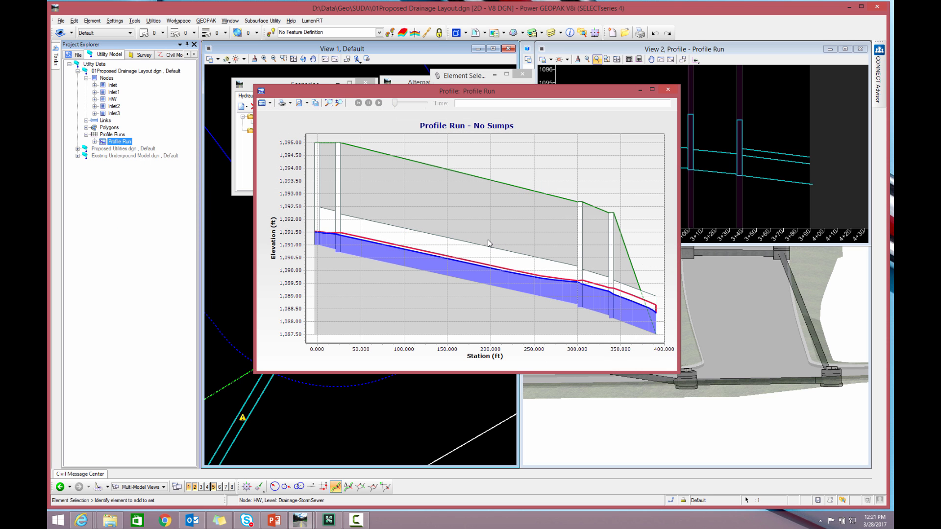
click(667, 90)
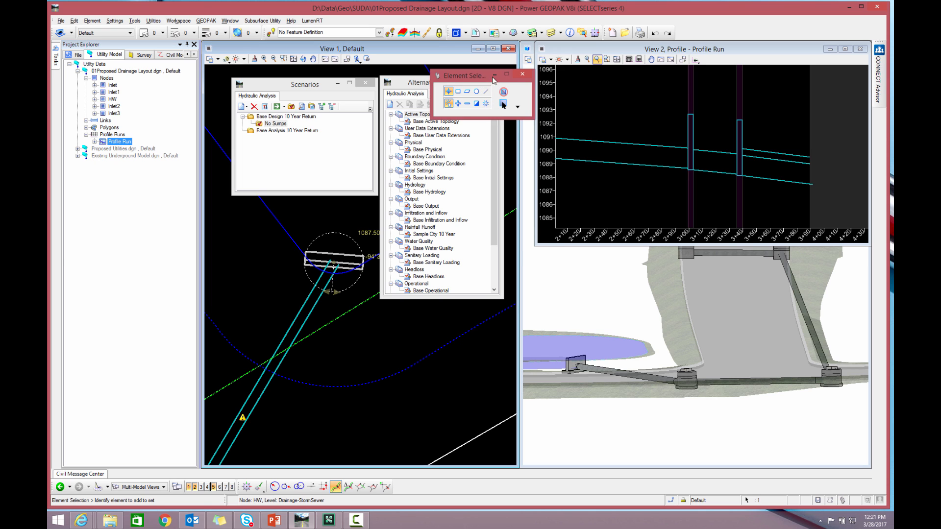
Create a child alternative under the Base Physical alternative, name it My Pipes, and open it.
drag(485, 75, 562, 85)
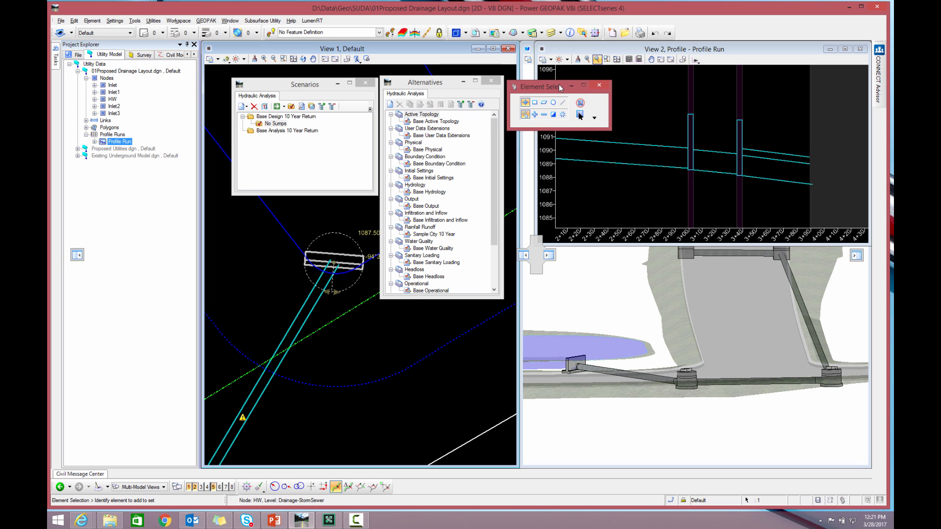
right_click(440, 151)
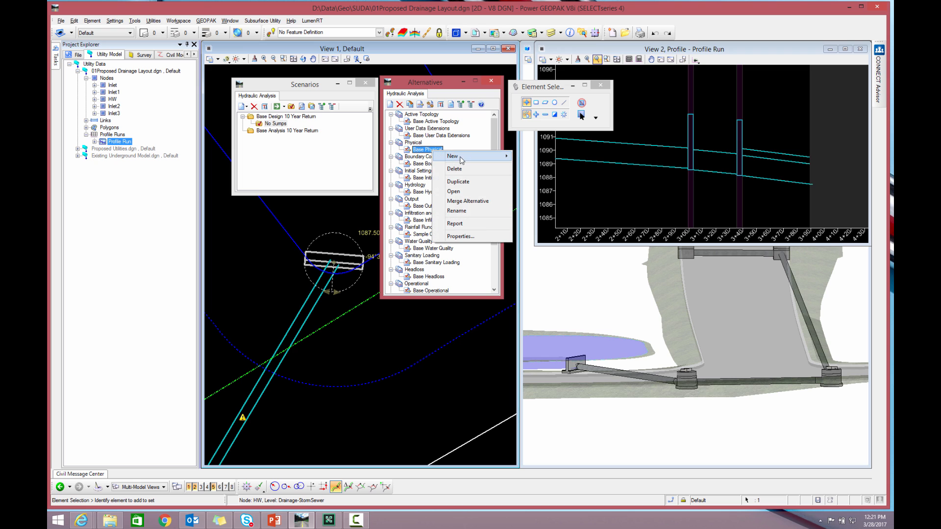
mouse_move(461, 156)
click(537, 155)
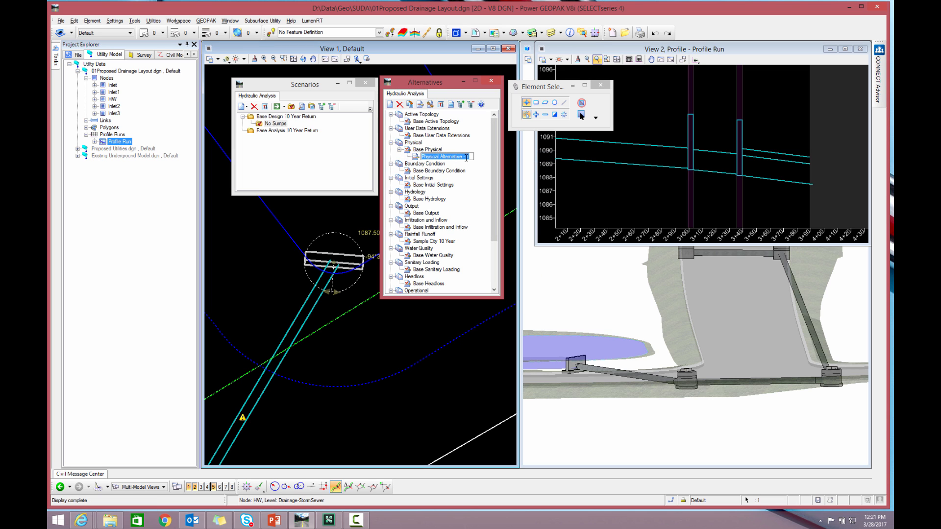
text(My Pipes)
click(439, 150)
double_click(439, 156)
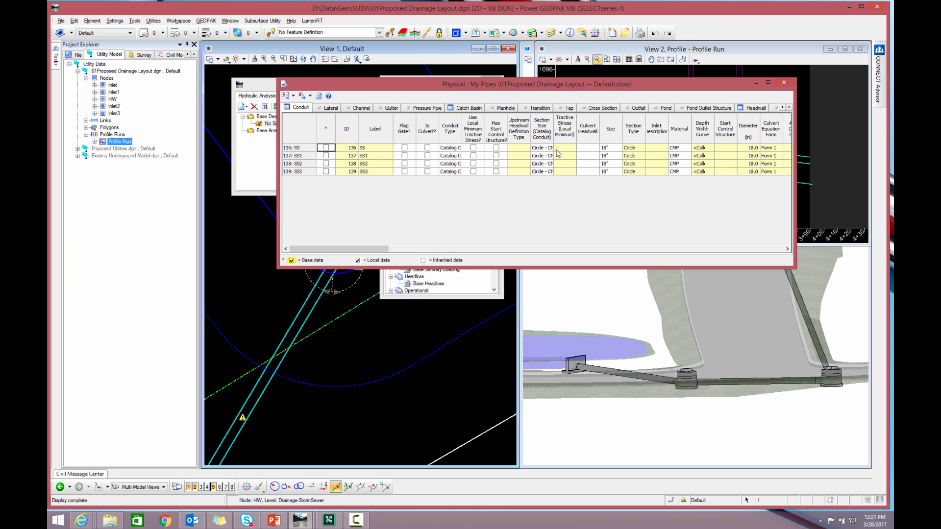
Set the size of conduits SS and SS1 to 12" in the My Pipes physical alternative.
click(610, 147)
click(616, 148)
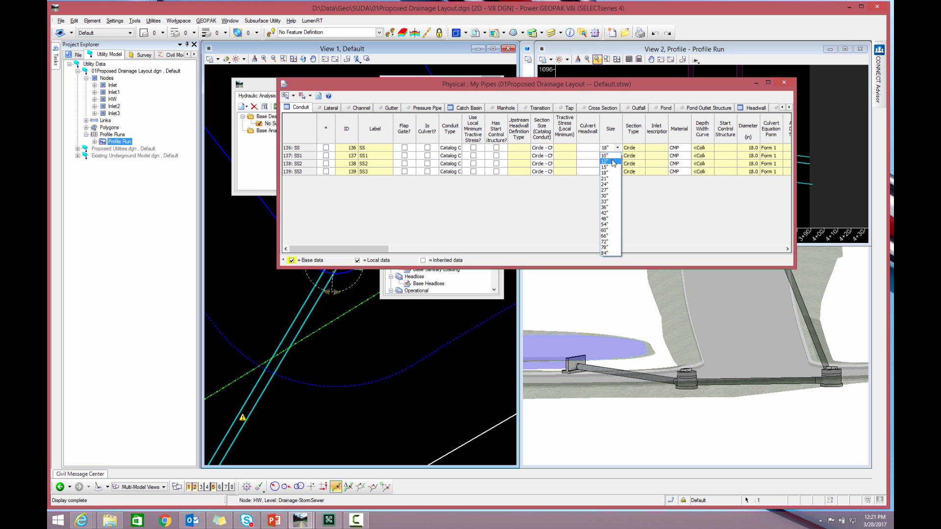
click(612, 162)
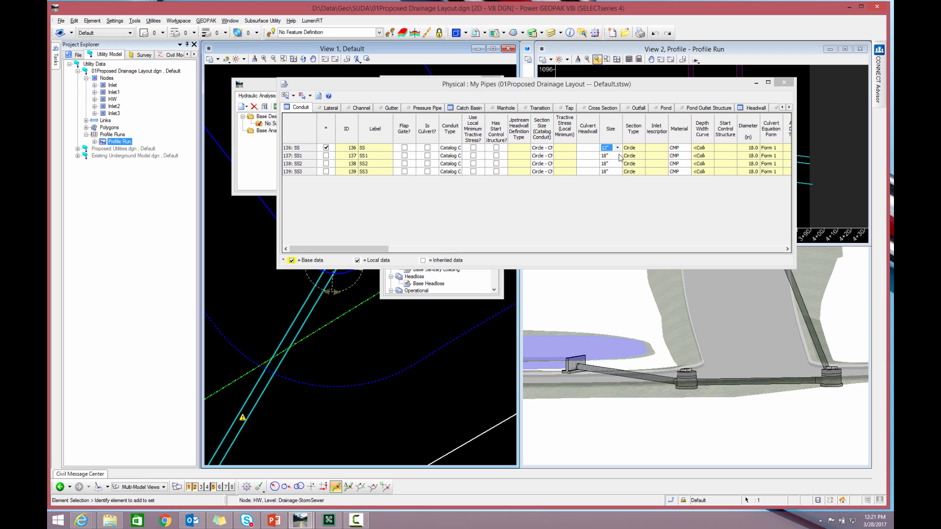
click(617, 156)
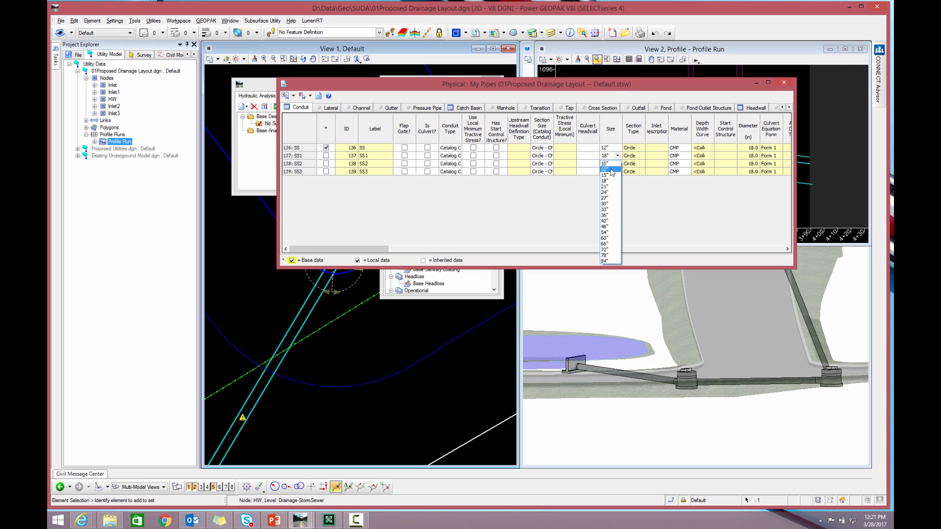
click(611, 169)
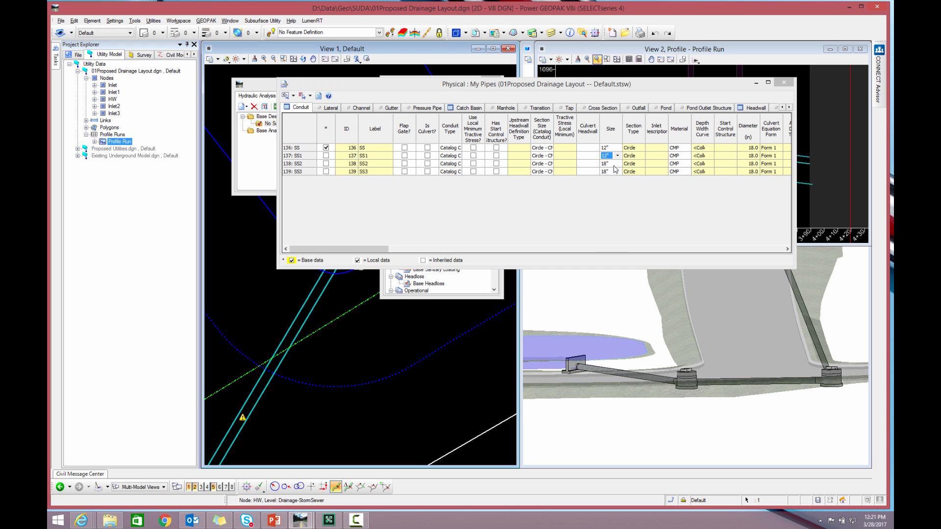
Set conduits SS and SS1 to 15", SS2 to 18" and SS3 to 36" in the My Pipes physical alternative, and close it.
click(618, 148)
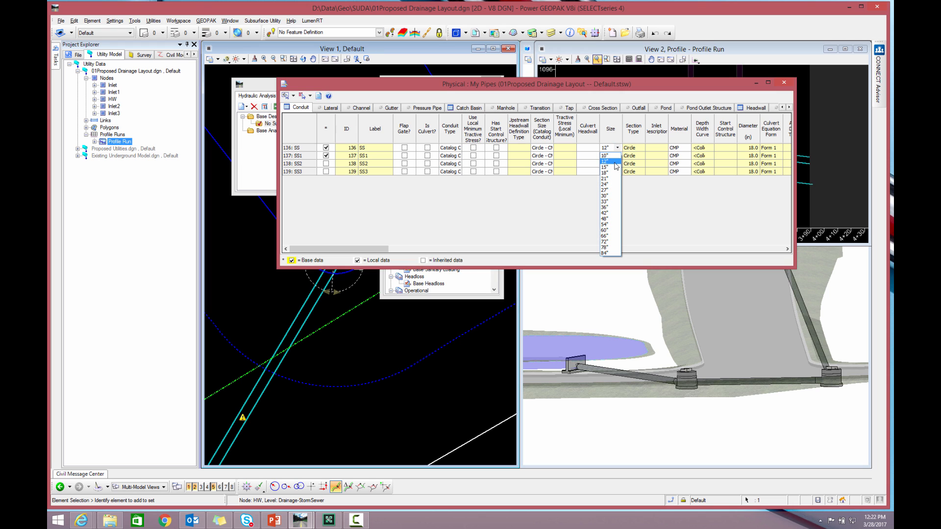
click(617, 163)
click(617, 156)
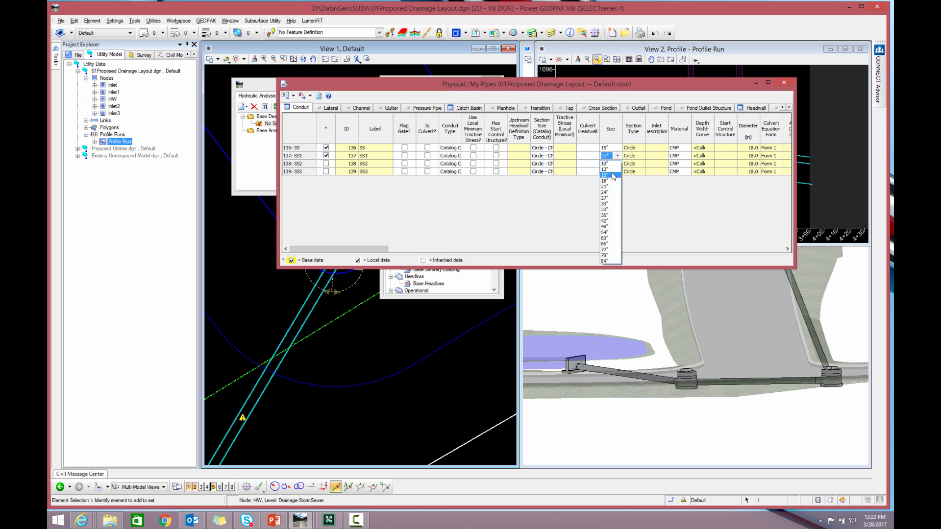
click(618, 169)
click(618, 164)
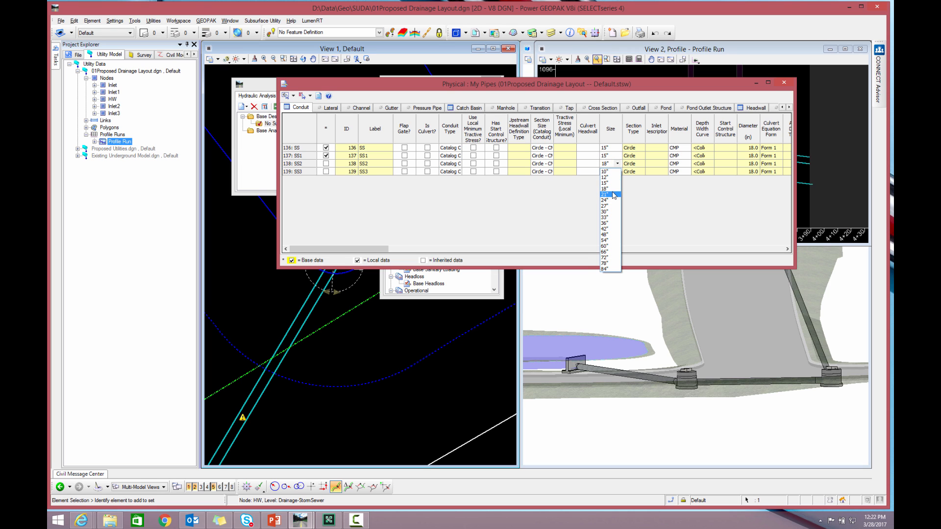
click(613, 188)
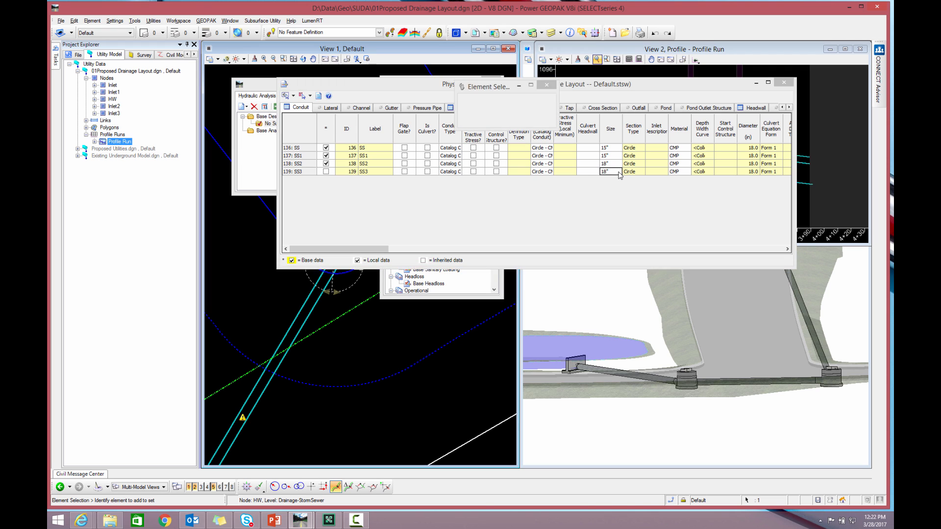
click(618, 172)
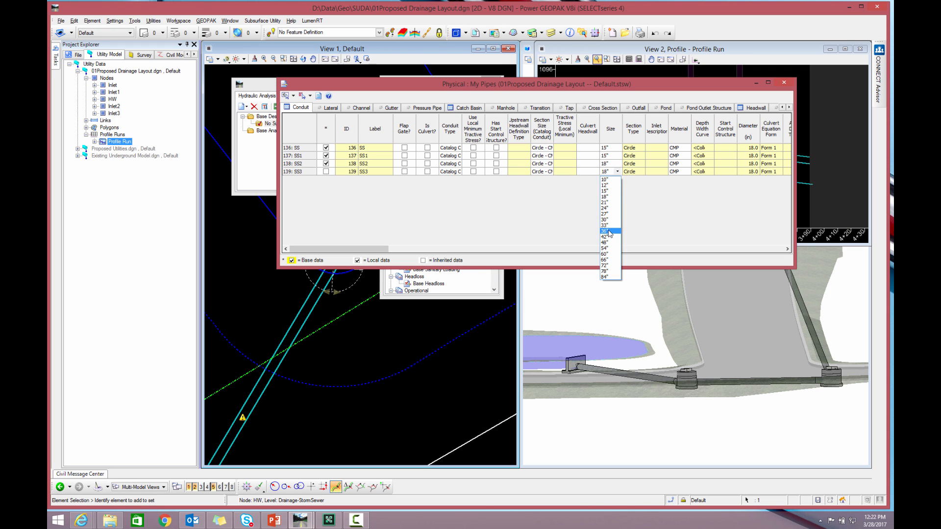
click(608, 229)
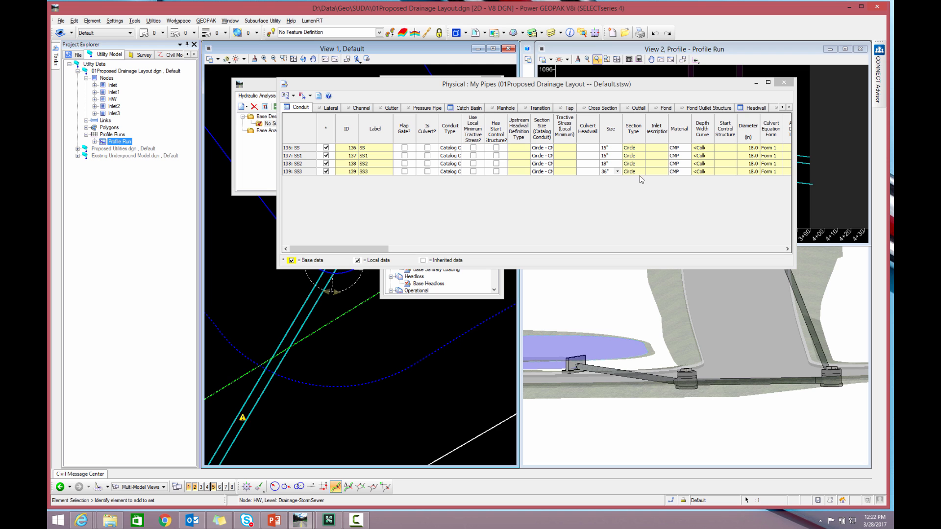
click(784, 84)
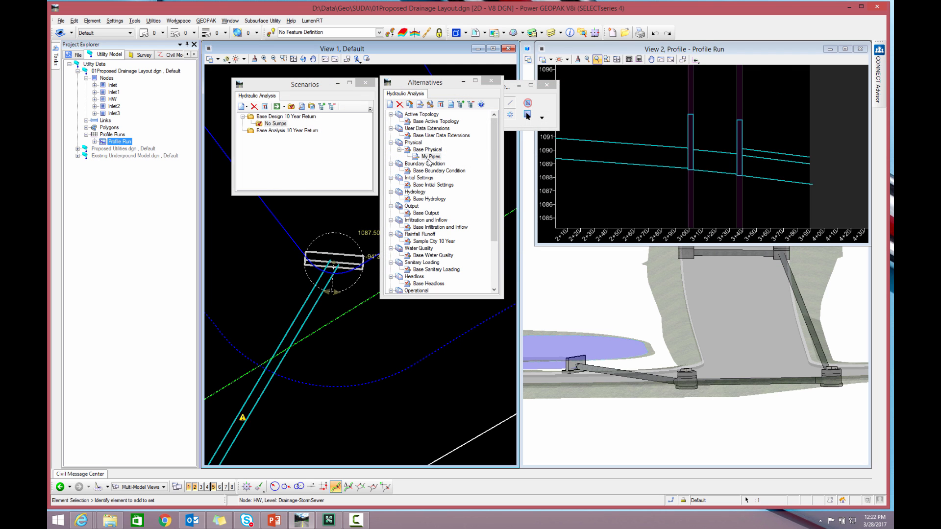
Create a child alternative under the No Sumps design alternative and name it My Pipes.
drag(493, 234, 493, 255)
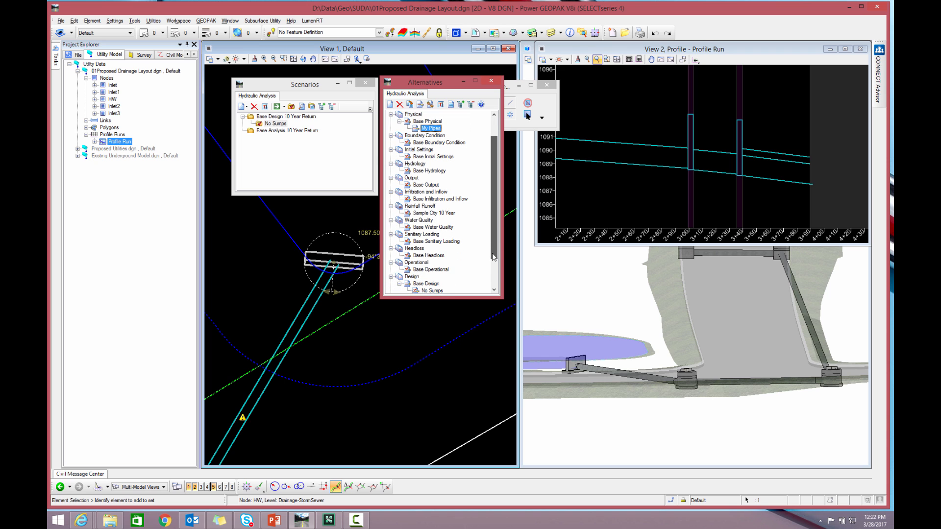
scroll(444, 289, down, 2)
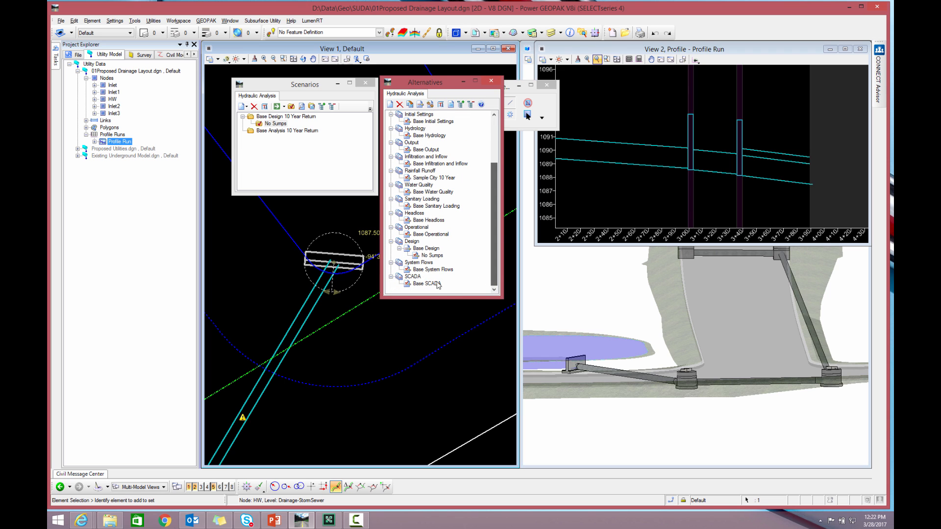
right_click(429, 257)
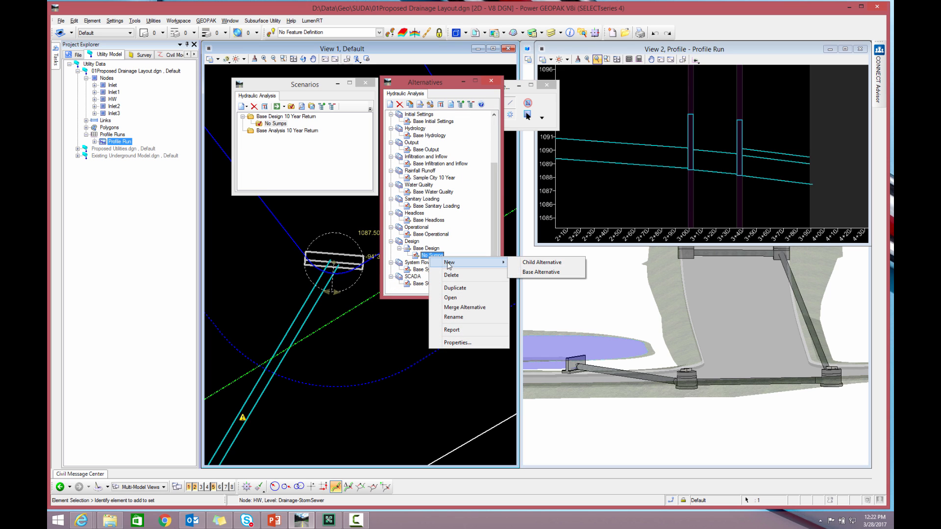
click(518, 262)
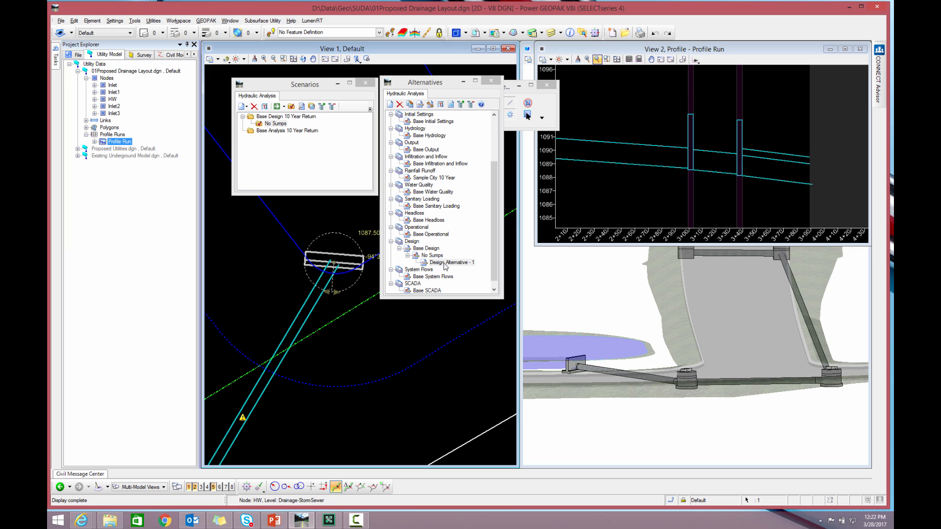
click(446, 263)
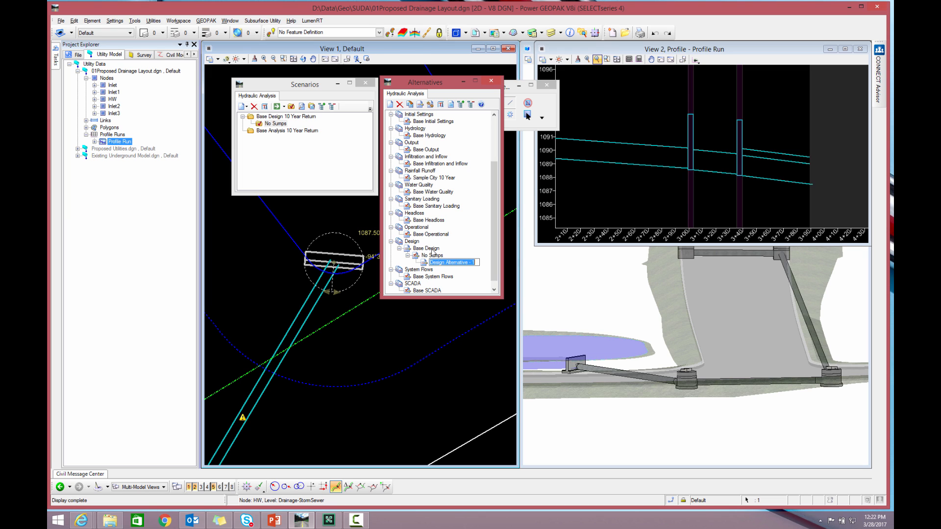
text(My Pipes)
key(Return)
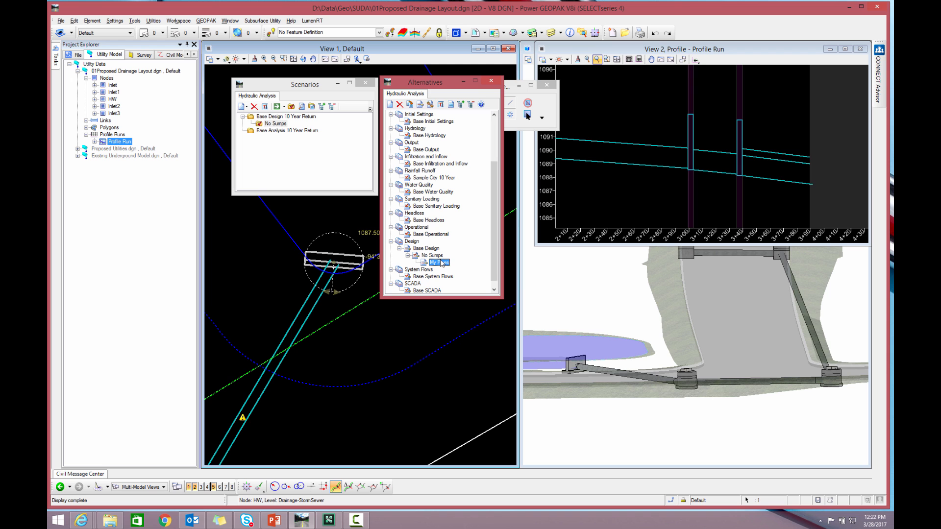
Turn off conduit design for all four gravity pipes in the My Pipes design alternative, and close it.
double_click(442, 264)
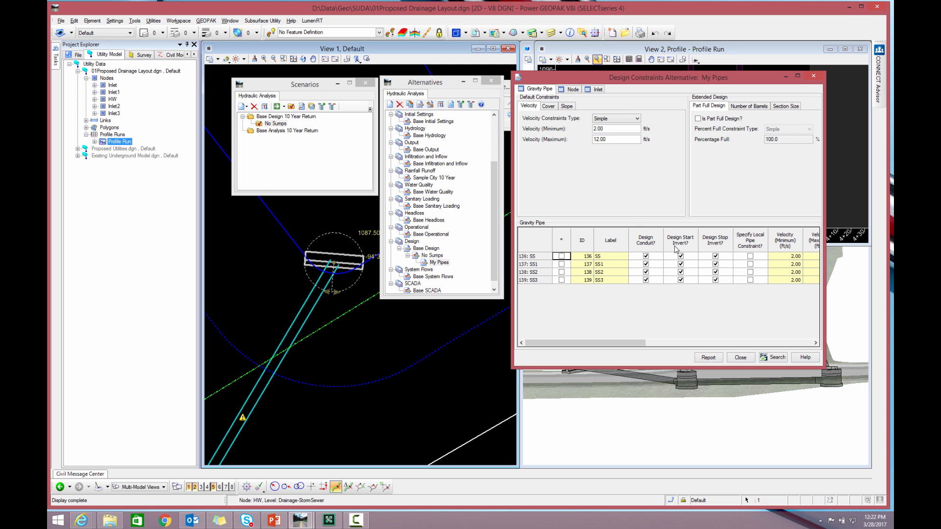
click(646, 256)
click(646, 265)
click(646, 272)
click(645, 279)
click(738, 358)
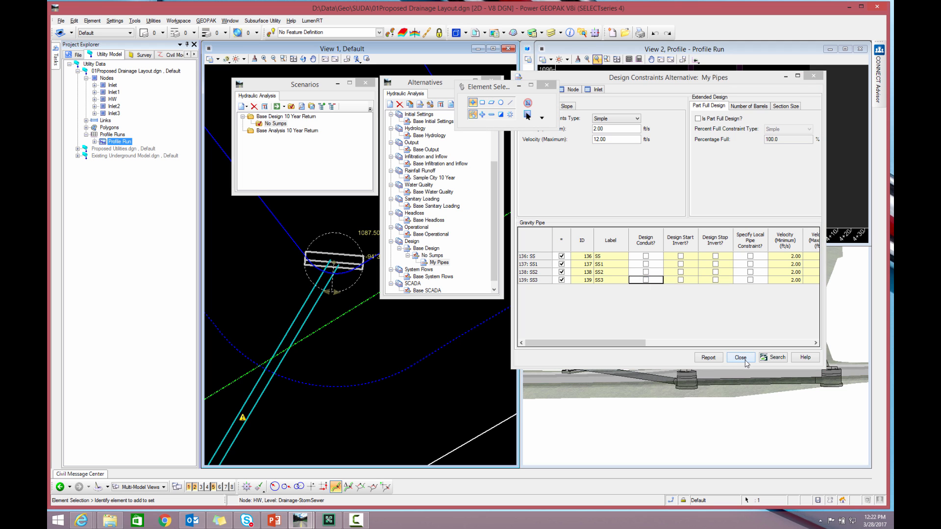
Create a child scenario under the No Sumps scenario and name it My Pipes.
right_click(279, 127)
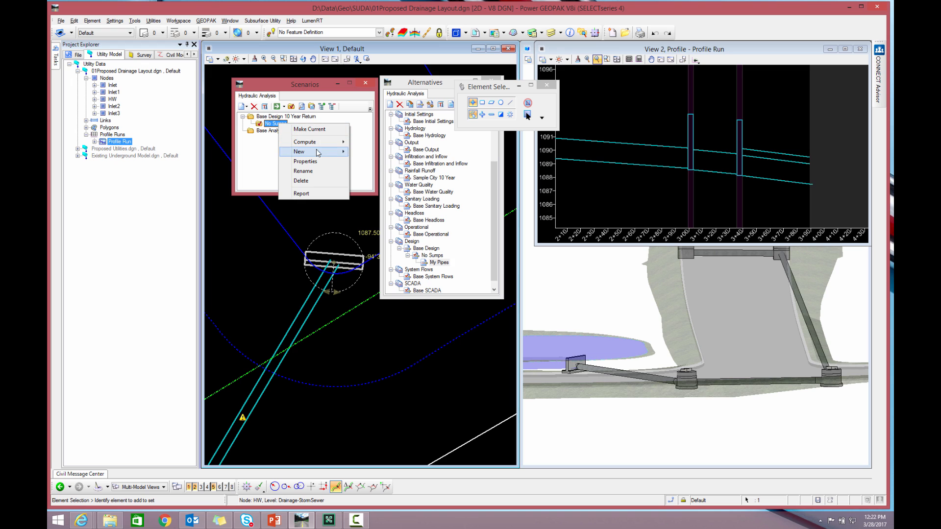
mouse_move(334, 152)
click(379, 161)
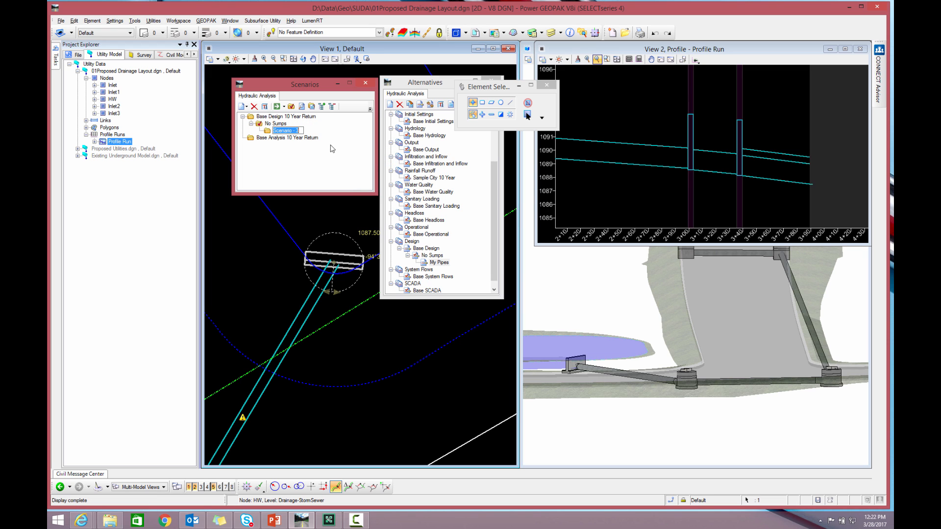
text(My Pipes)
key(Return)
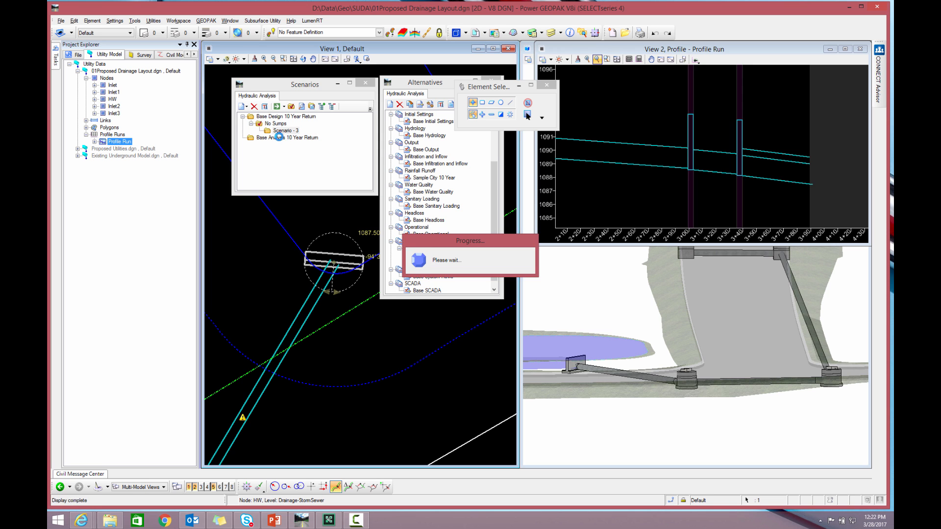
Assign the My Pipes physical alternative and the My Pipes design alternative to the My Pipes scenario, and close its properties.
double_click(282, 131)
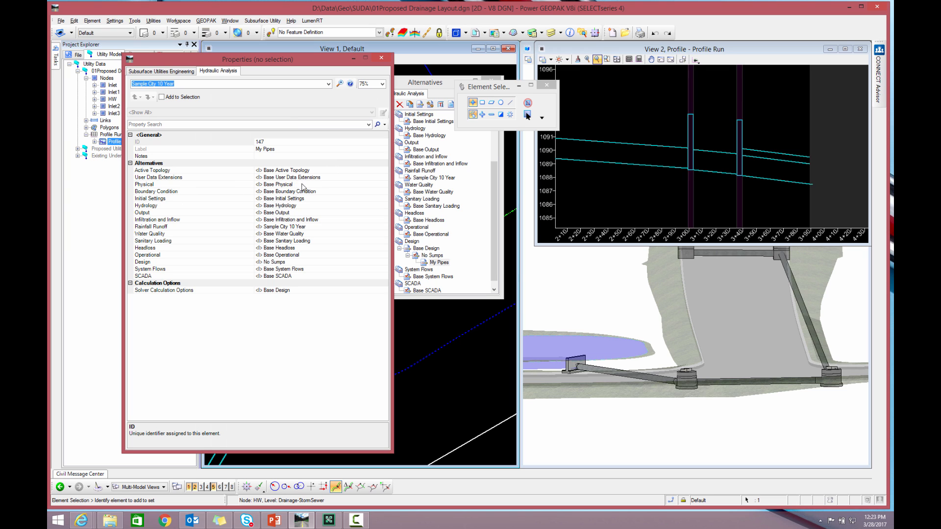
click(327, 184)
click(384, 185)
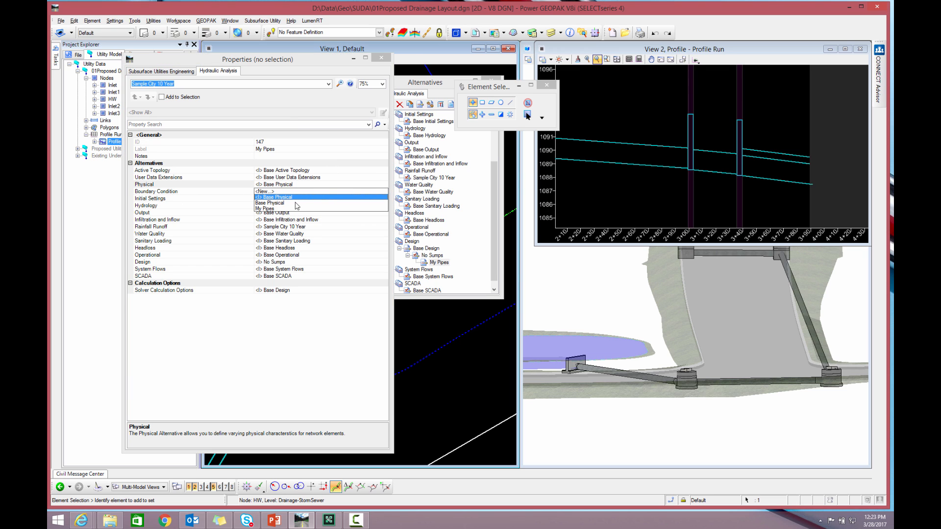
click(271, 208)
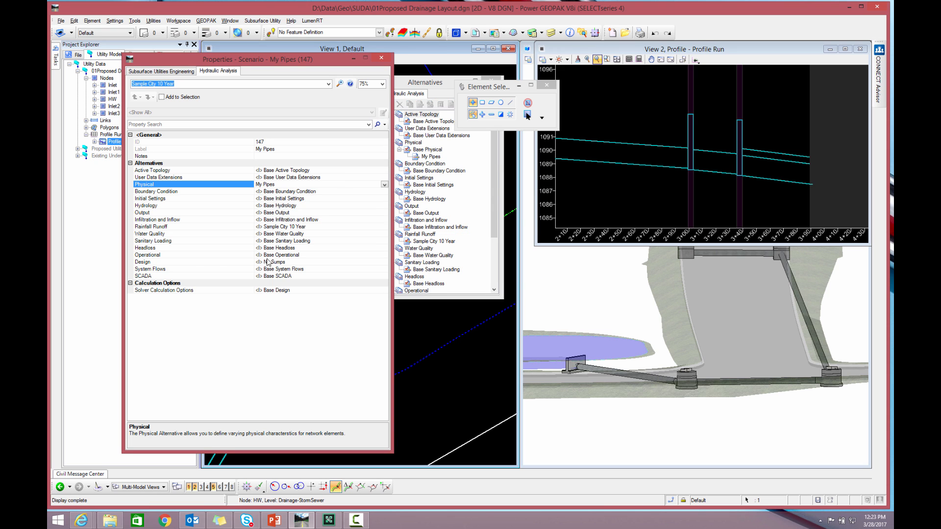
click(328, 263)
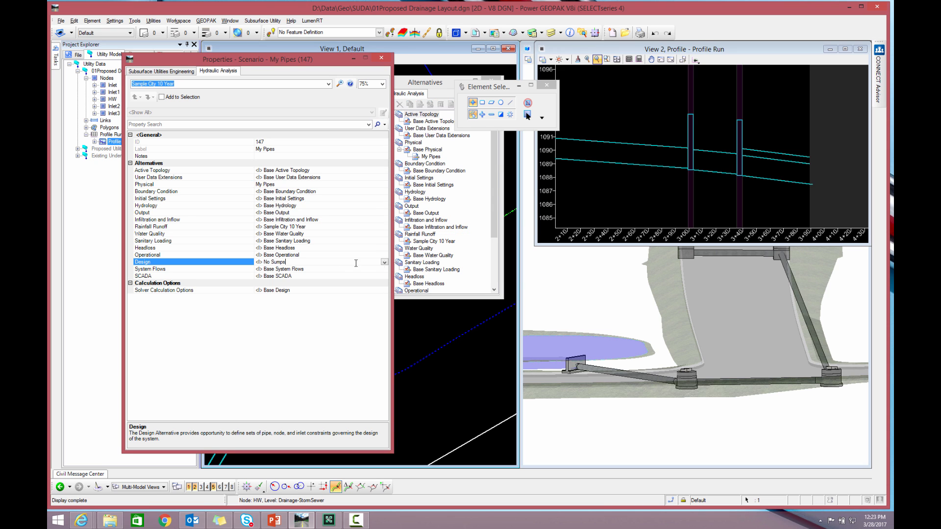
click(385, 263)
click(271, 287)
click(381, 57)
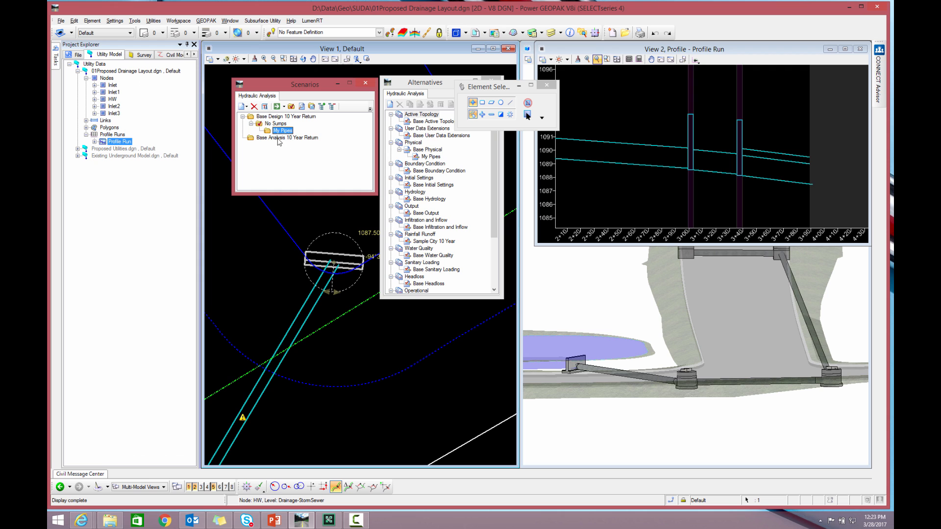
Compute the My Pipes scenario without creating a new physical alternative, and close the calculation summary.
right_click(279, 135)
mouse_move(316, 150)
click(375, 150)
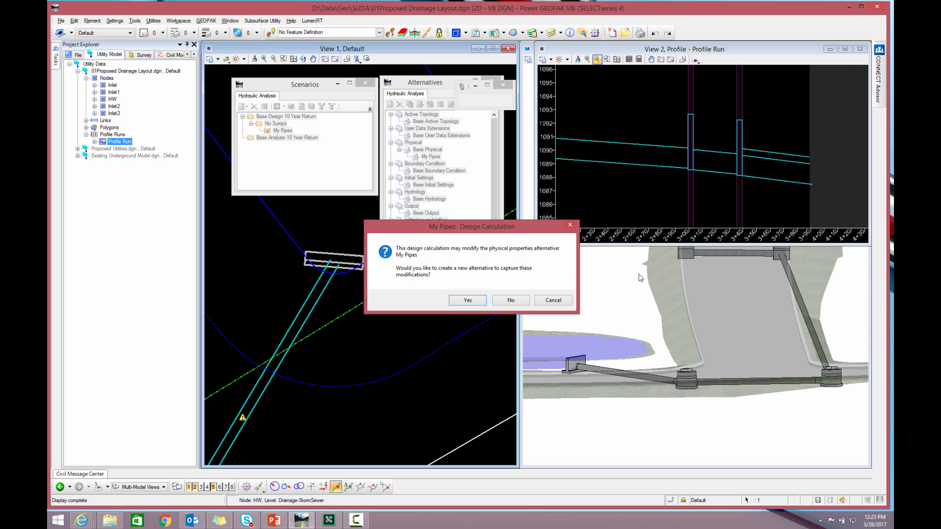
click(511, 300)
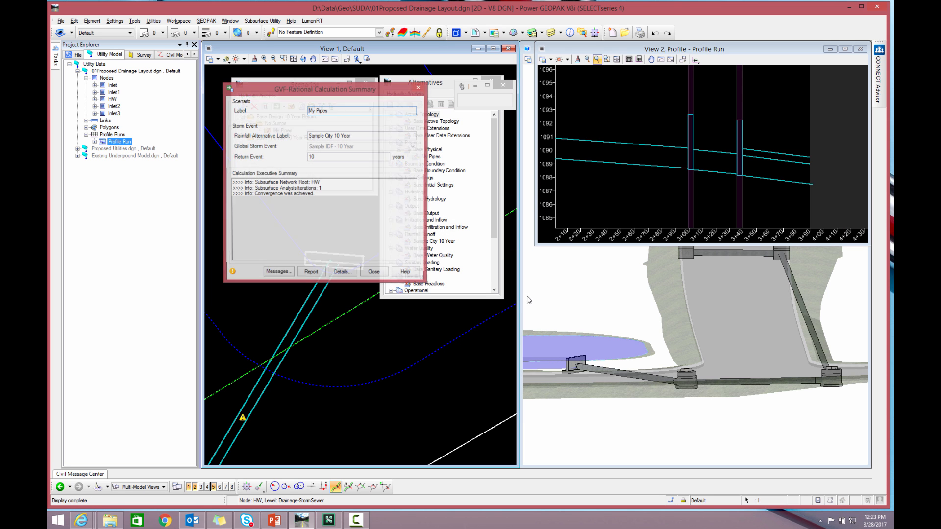
click(374, 275)
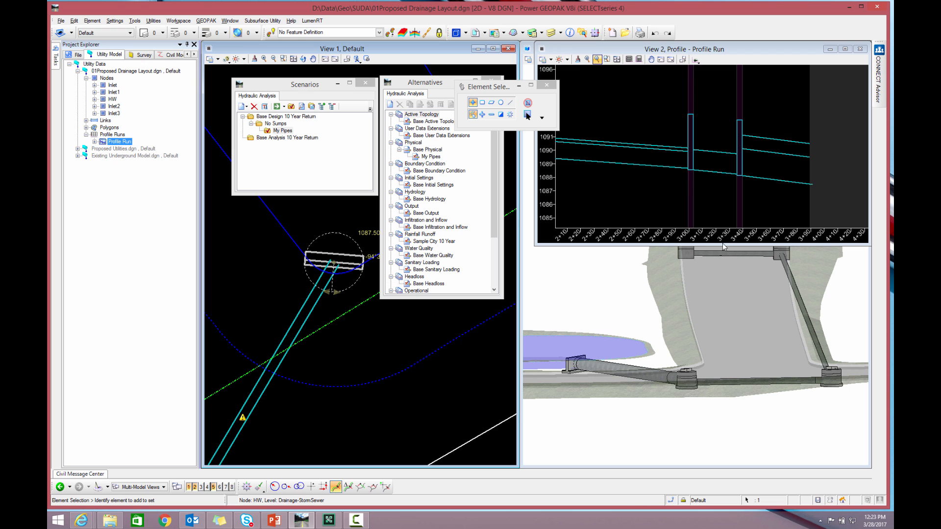
Shorten the profile view to uncover the 3D model, and review the analysis profile of Profile Run for My Pipes.
drag(722, 243, 721, 219)
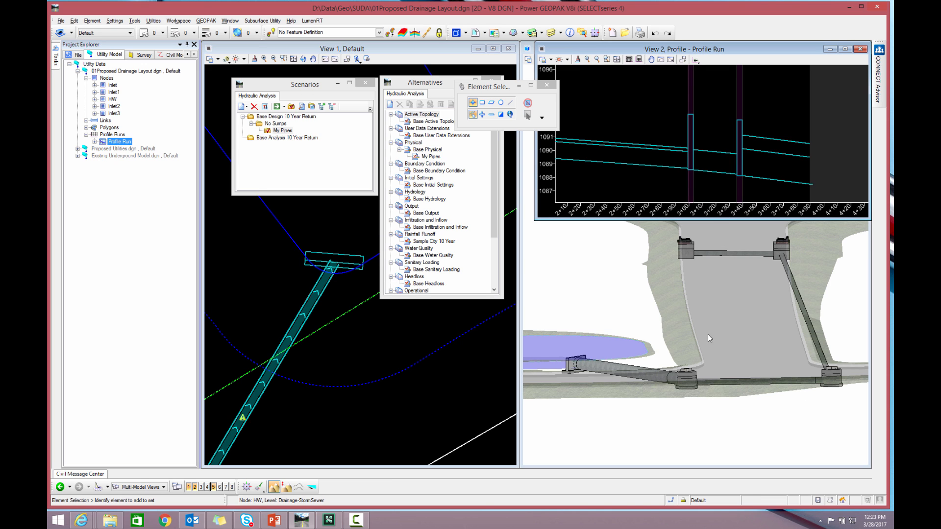
right_click(120, 141)
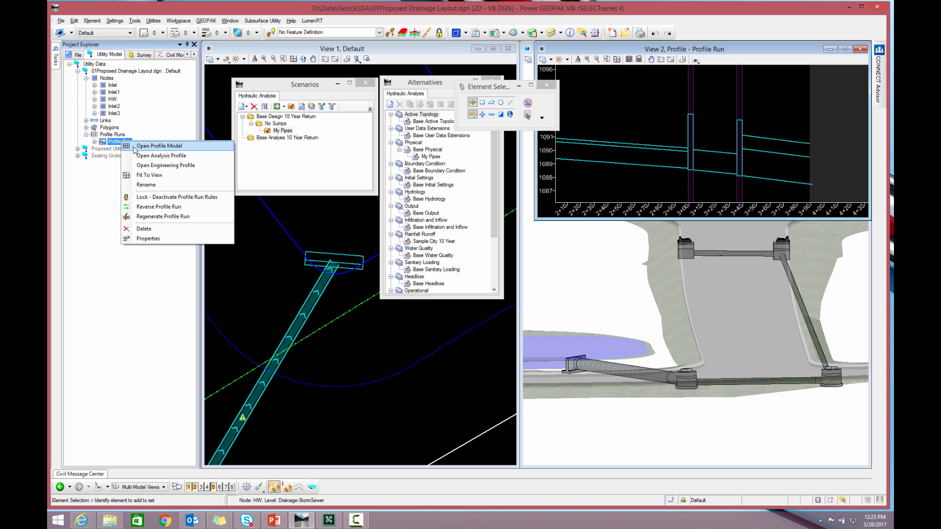
click(145, 155)
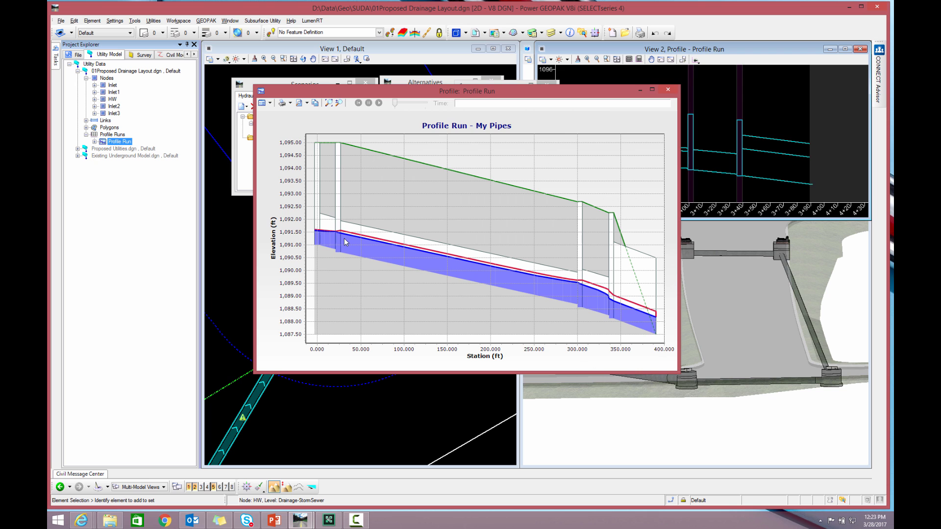
click(668, 91)
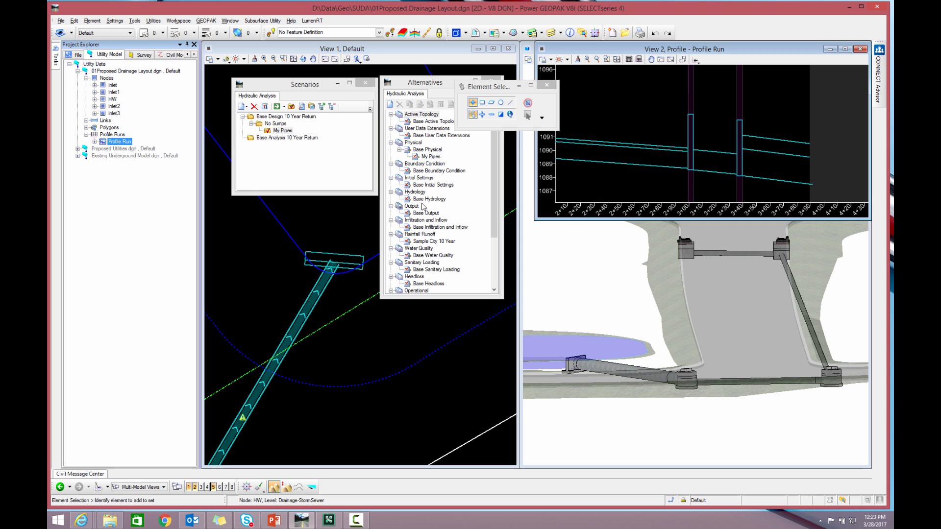
Create a child rainfall runoff alternative under Sample City 10 Year and name it 100 Year.
drag(496, 205, 488, 218)
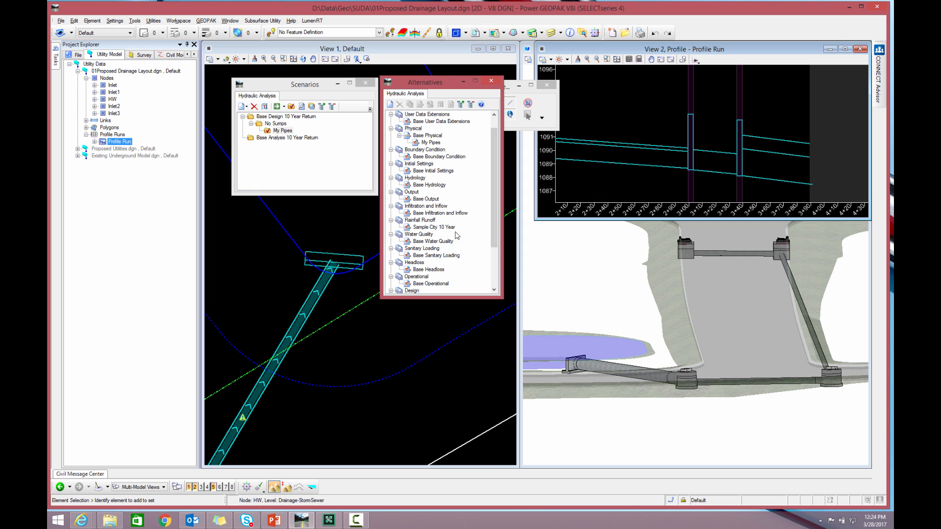
click(426, 227)
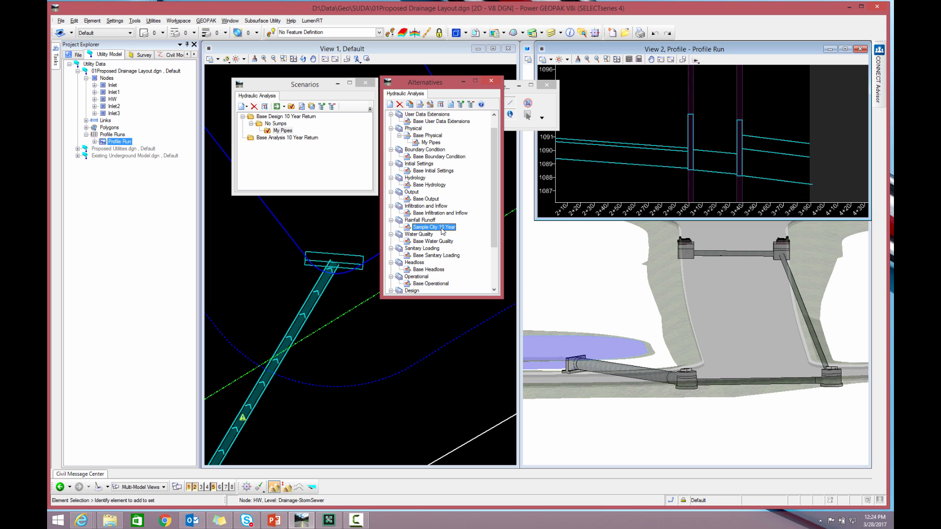
right_click(434, 231)
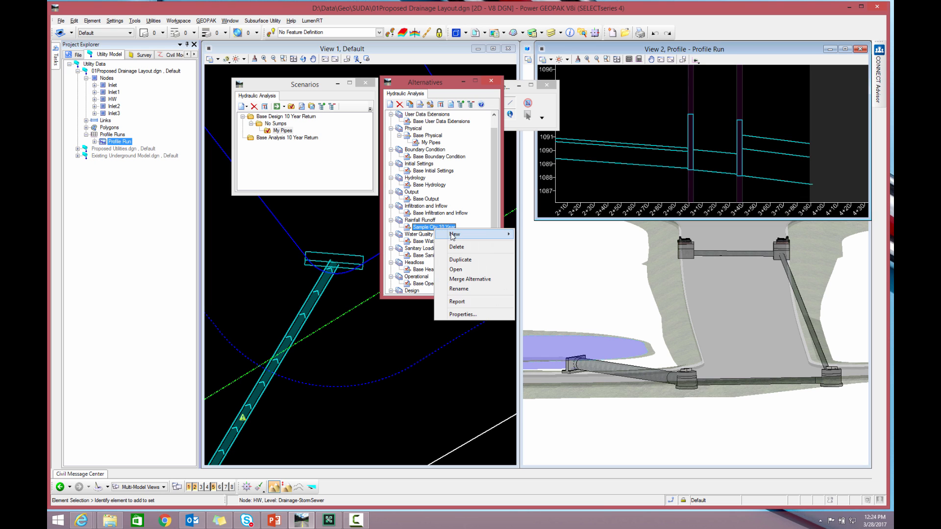
mouse_move(453, 237)
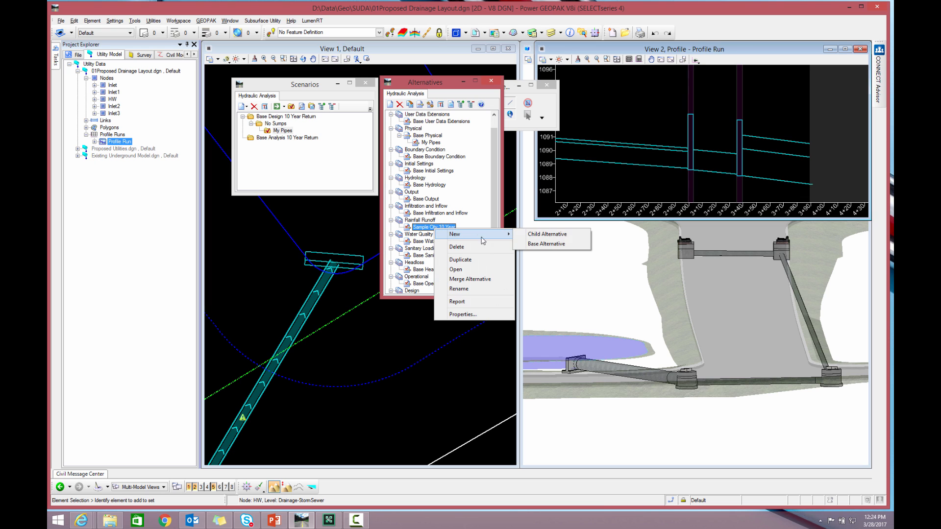
click(541, 234)
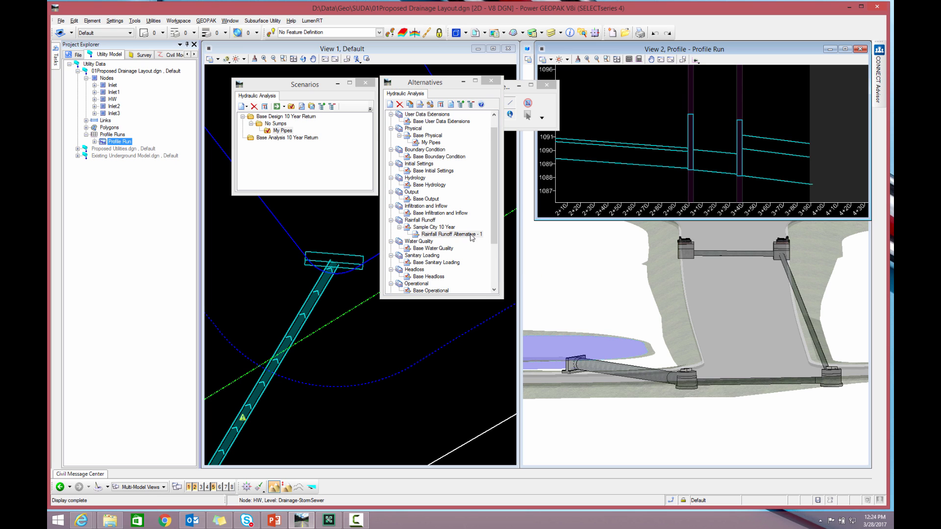
text(1)
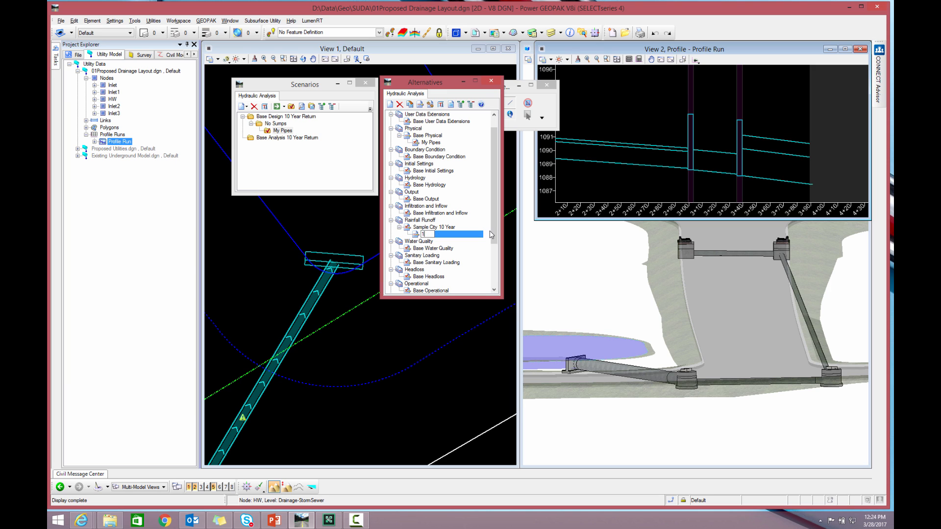
text(00 Yeaar)
click(431, 241)
Set the global storm event of the 100 Year rainfall runoff alternative to Nashville - 100 Year, and close it.
double_click(430, 234)
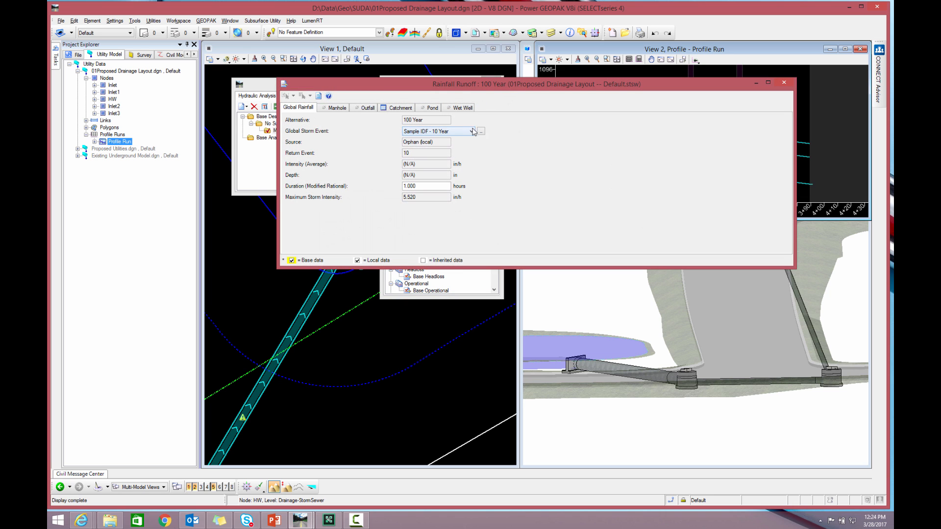
click(473, 131)
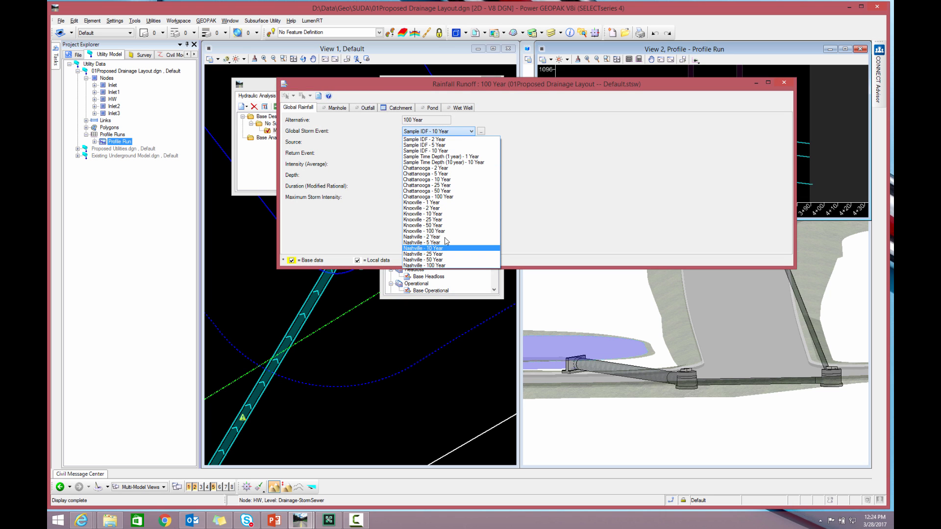
click(441, 265)
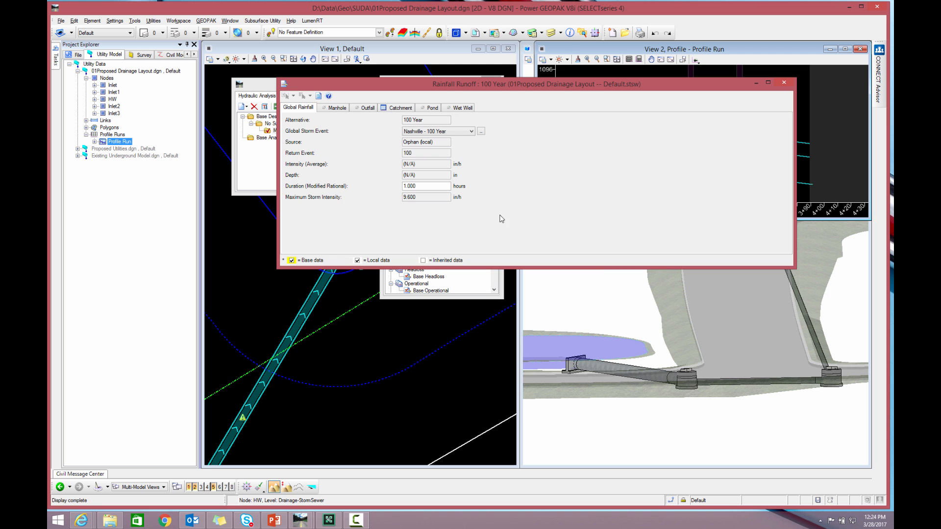
click(786, 84)
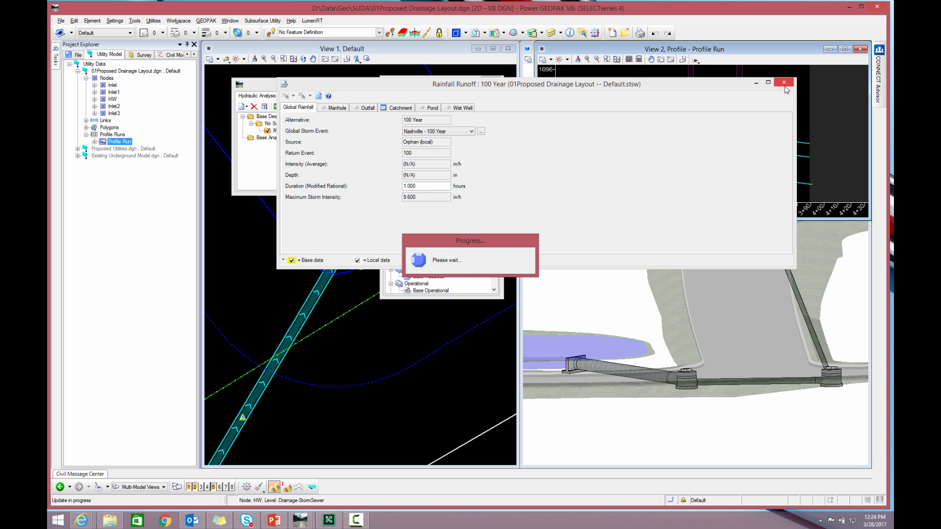
Create a child scenario under the Base Analysis 10 Year Return scenario and name it 100 Year.
click(287, 139)
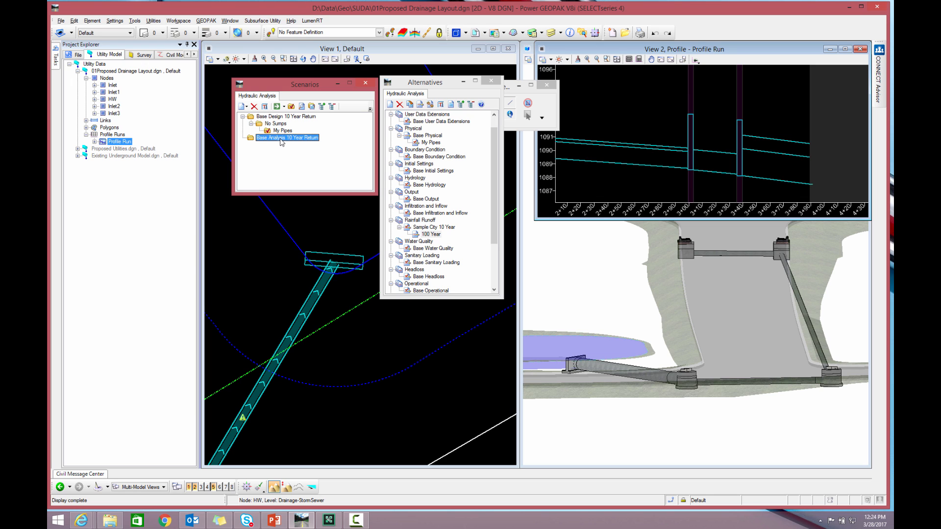
right_click(281, 142)
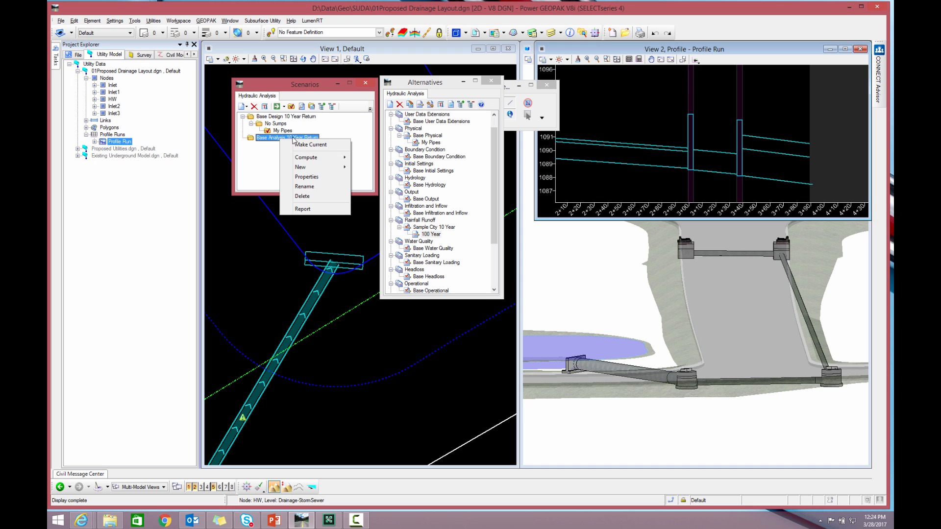
mouse_move(318, 158)
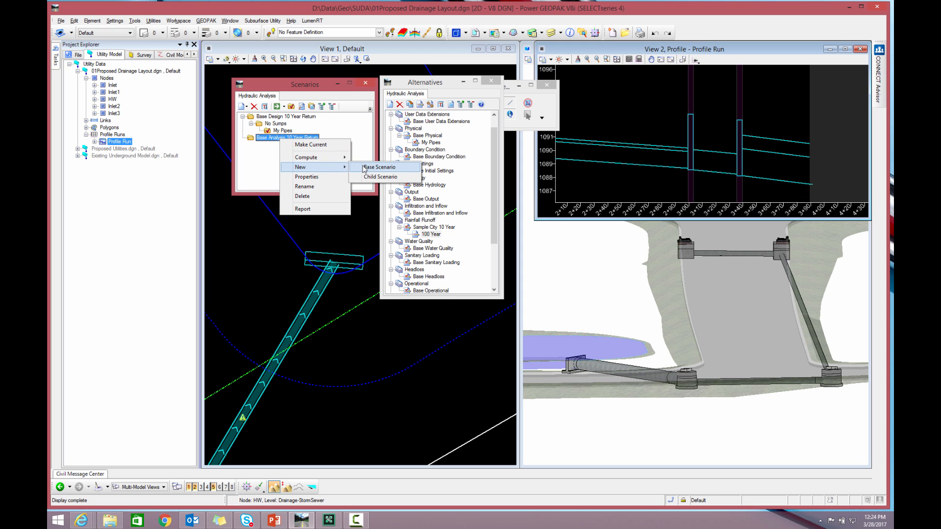
click(368, 169)
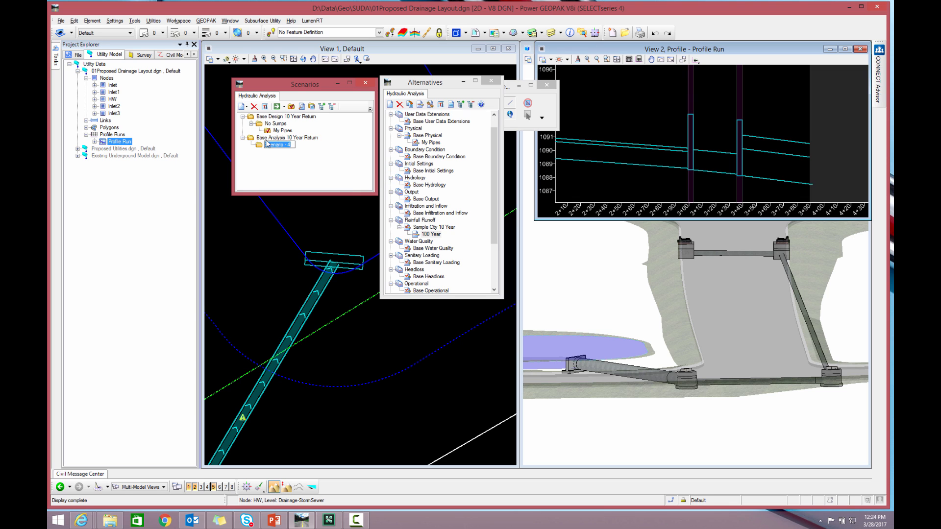
text(100 Year)
key(Return)
Assign the 100 Year rainfall runoff alternative to the 100 Year scenario.
double_click(281, 146)
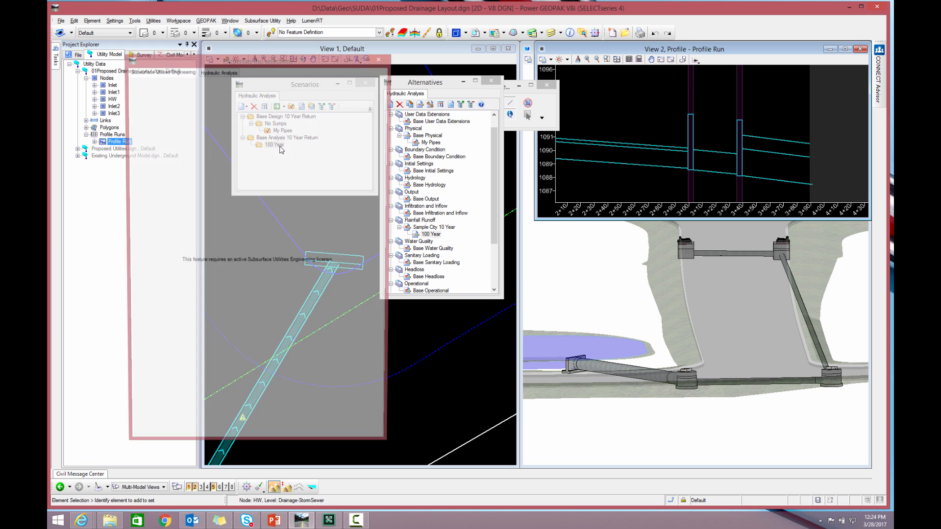
click(226, 71)
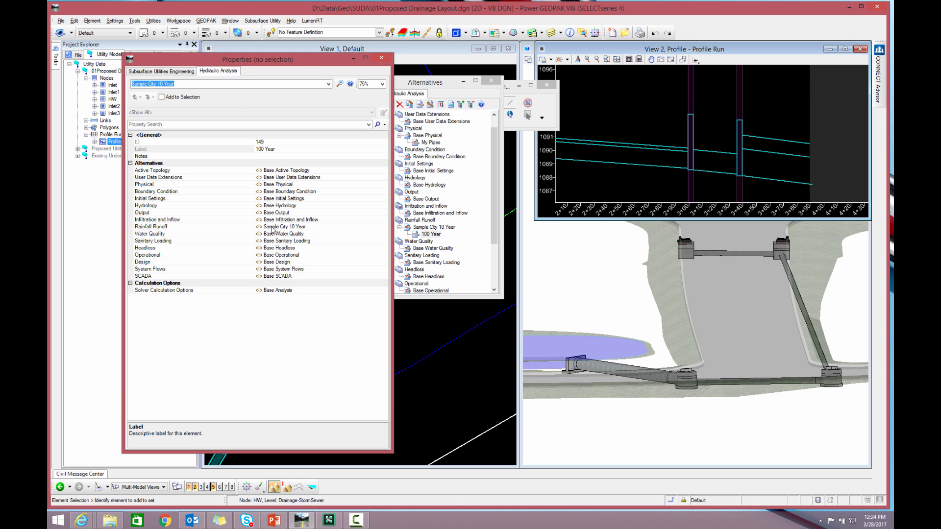
click(346, 227)
click(384, 226)
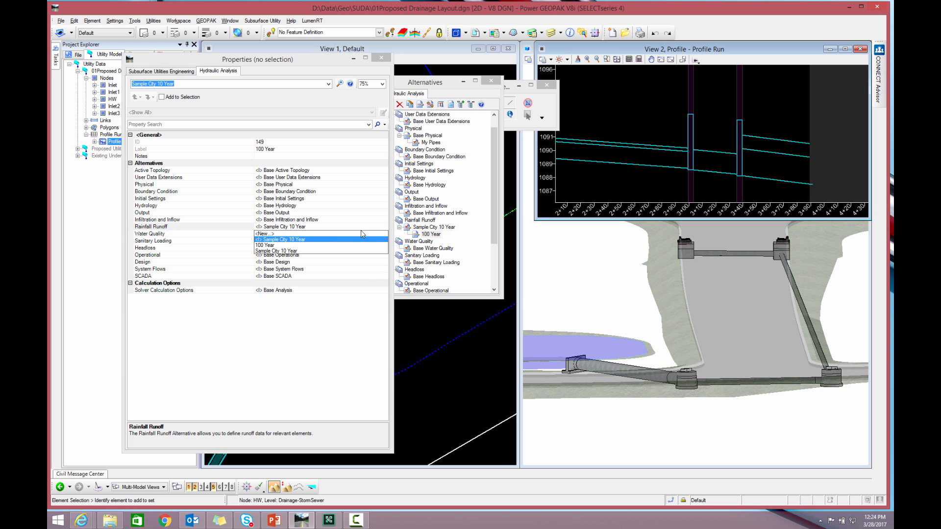
click(275, 245)
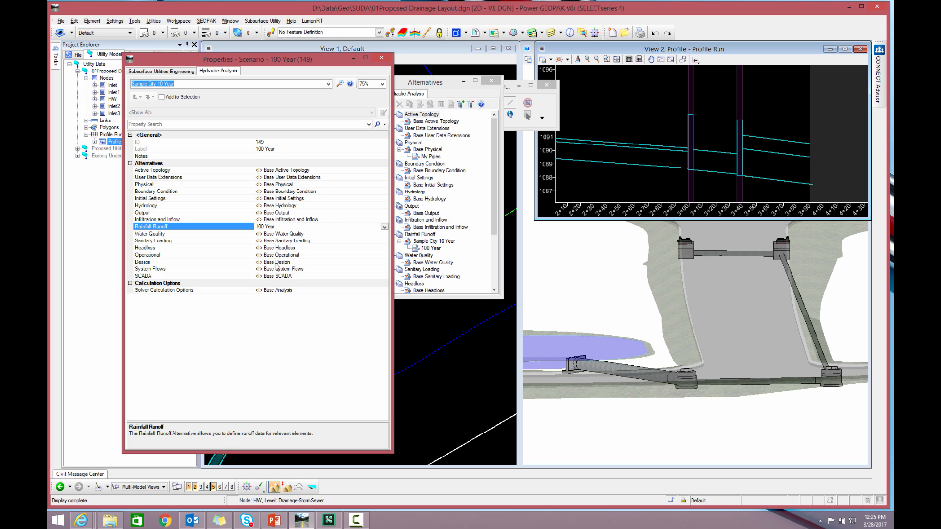
Set the 100 Year scenario's physical alternative to My Pipes, replace its inherited design alternative, and close its properties.
click(363, 185)
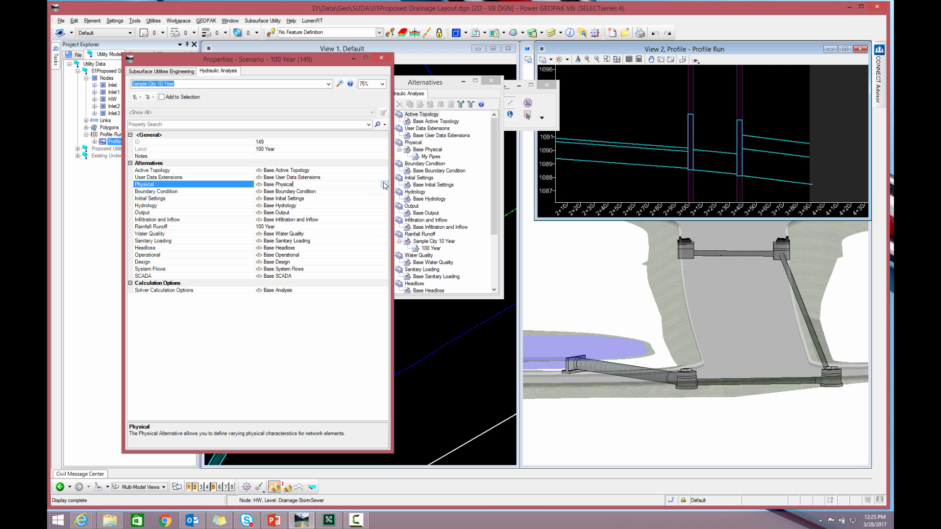
click(384, 185)
click(275, 209)
click(349, 262)
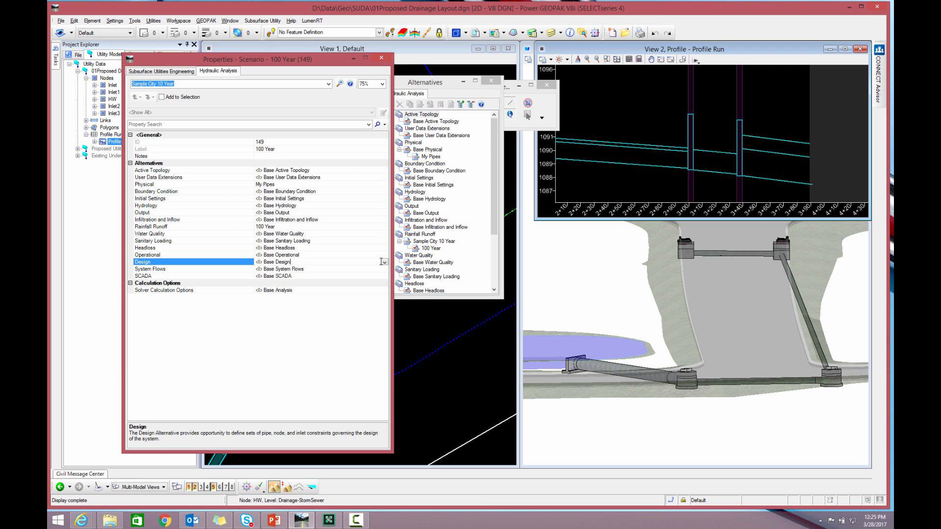
click(384, 262)
click(278, 291)
click(382, 60)
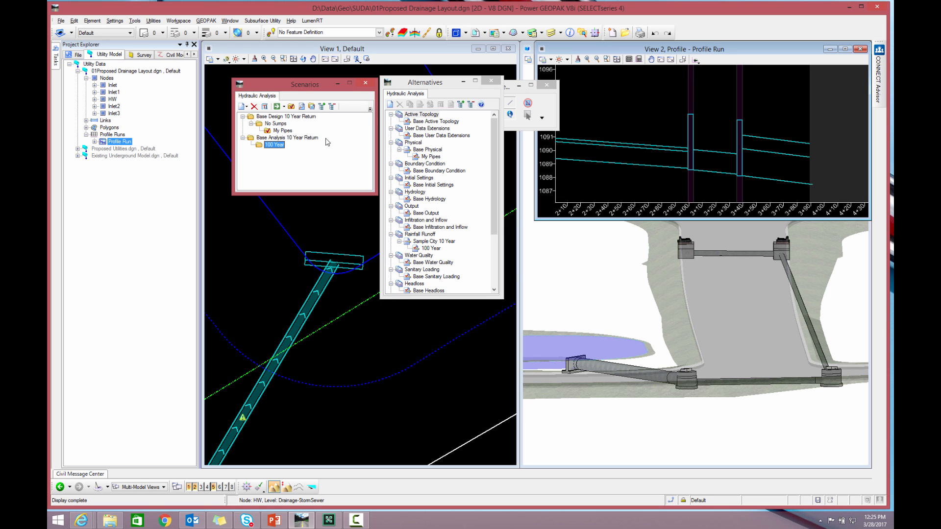
Compute the 100 Year scenario.
right_click(278, 145)
mouse_move(302, 163)
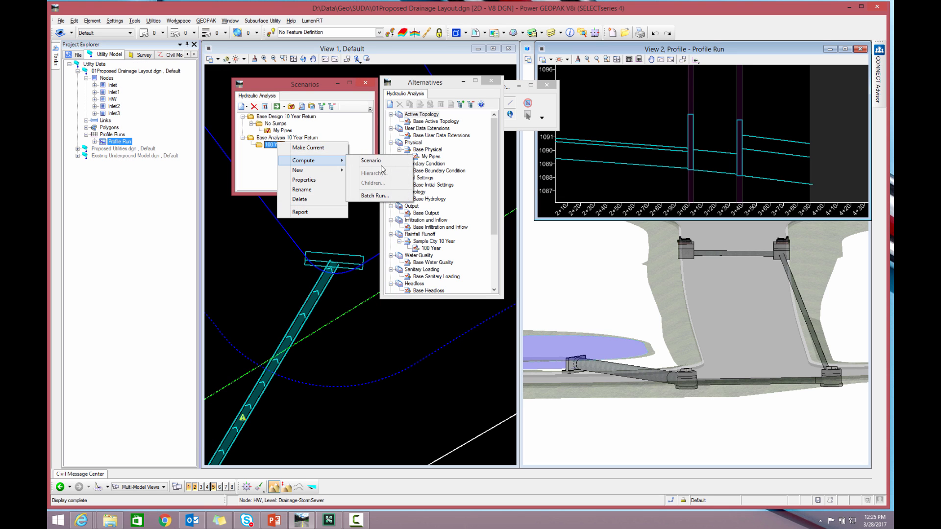
click(383, 163)
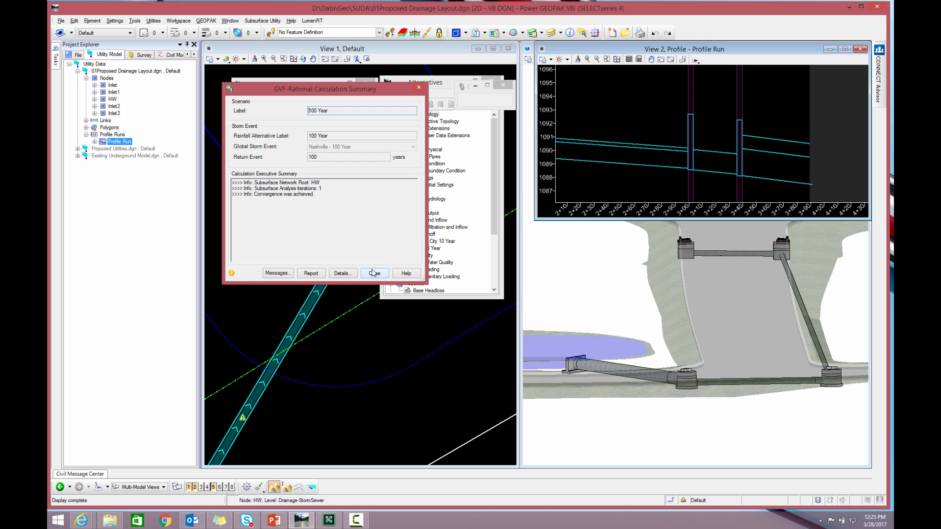
Close the 100 Year calculation summary and open the engineering profile of Profile Run in its own window.
click(373, 273)
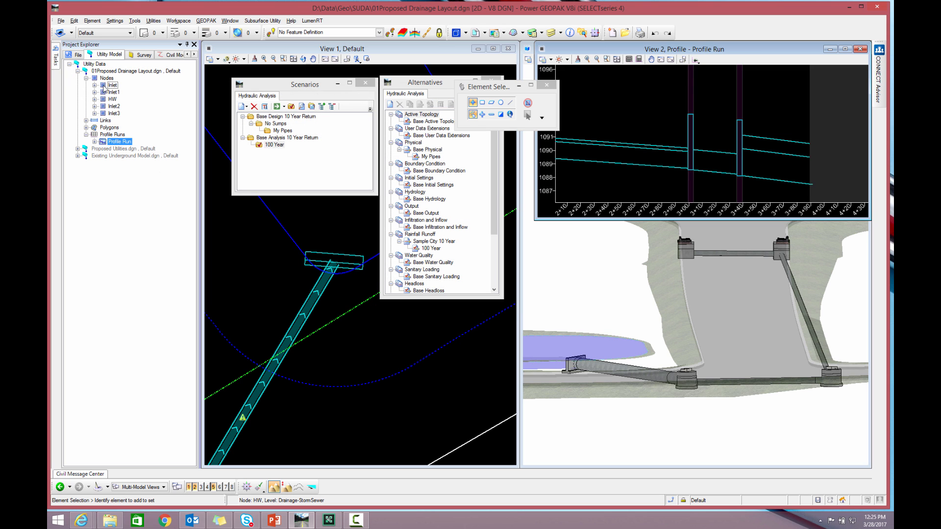
right_click(118, 142)
click(137, 155)
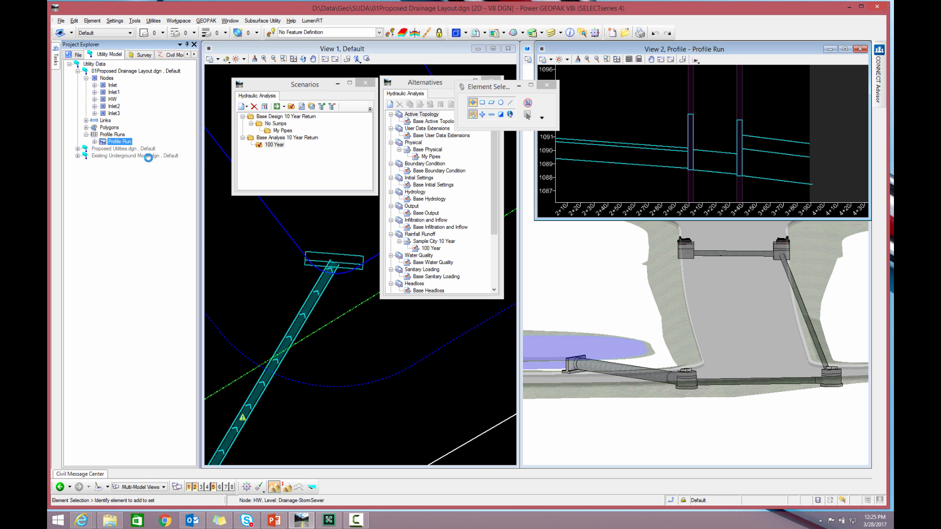
drag(557, 98, 696, 147)
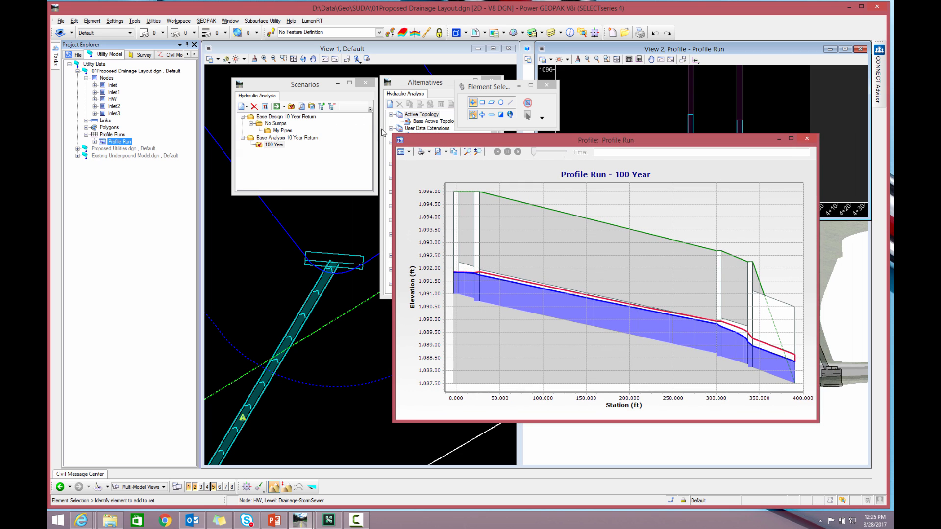
Compute the No Sumps scenario without creating a new physical alternative for the design changes, and close the calculation summary.
click(305, 87)
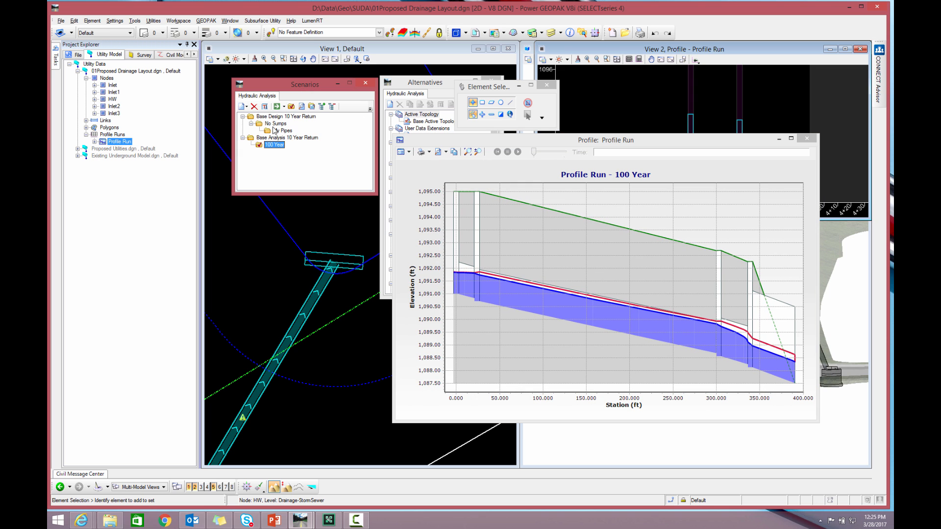
click(276, 125)
right_click(275, 126)
mouse_move(305, 142)
click(370, 142)
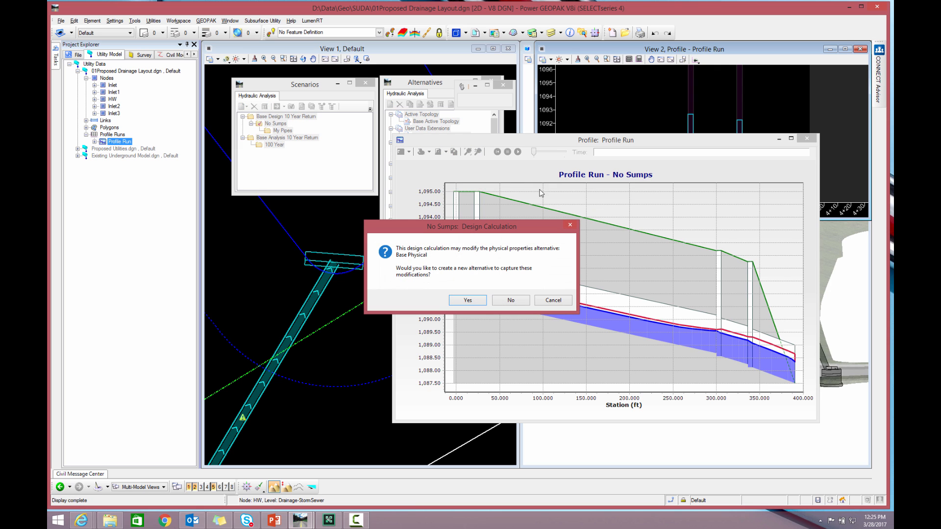
click(513, 300)
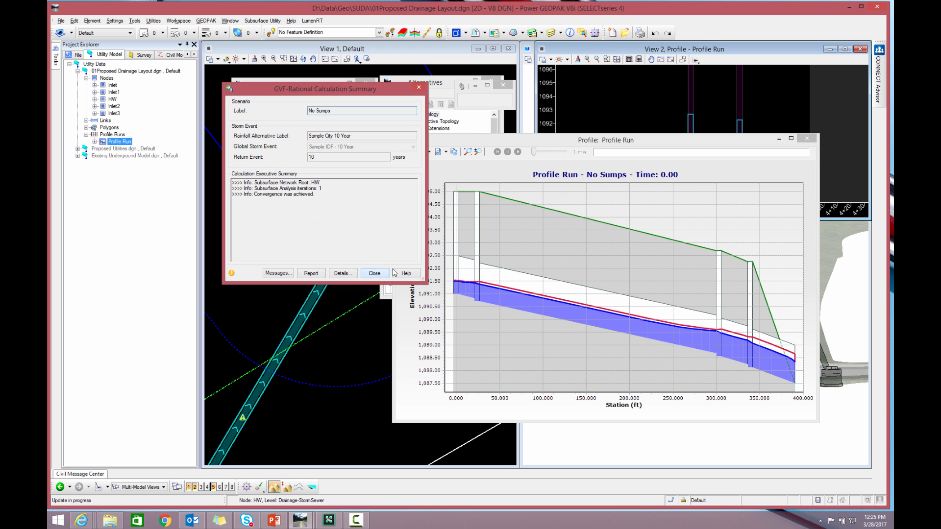
click(378, 273)
Close the Profile Run engineering profile and move the Element Selection box clear of the Alternatives window.
drag(601, 138, 385, 132)
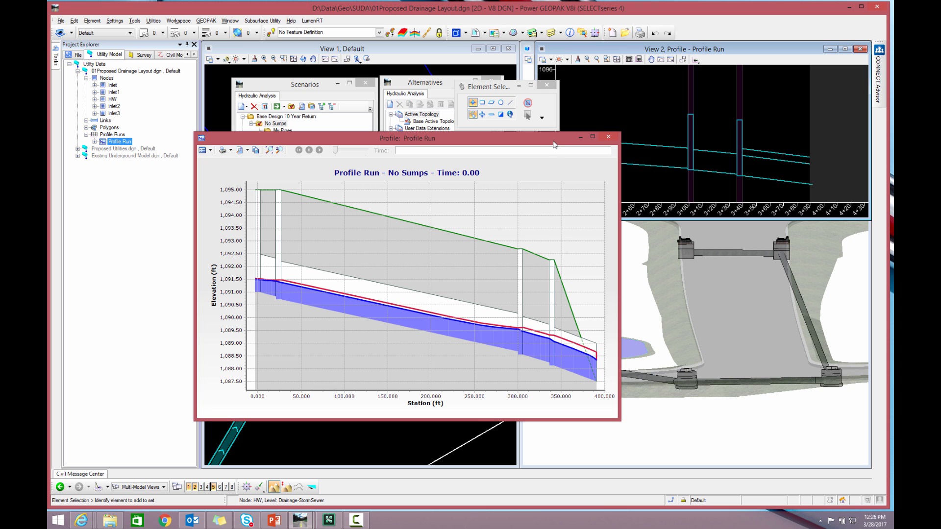
click(610, 137)
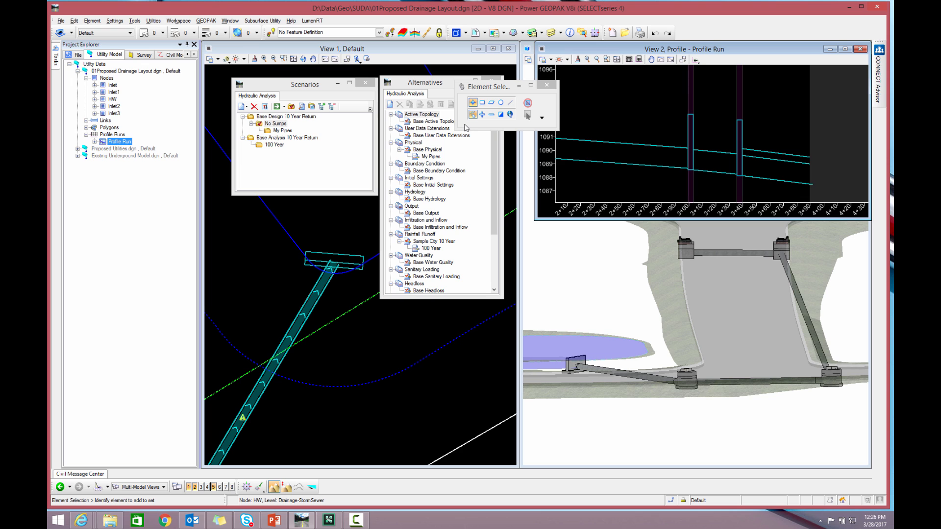
drag(463, 101, 519, 103)
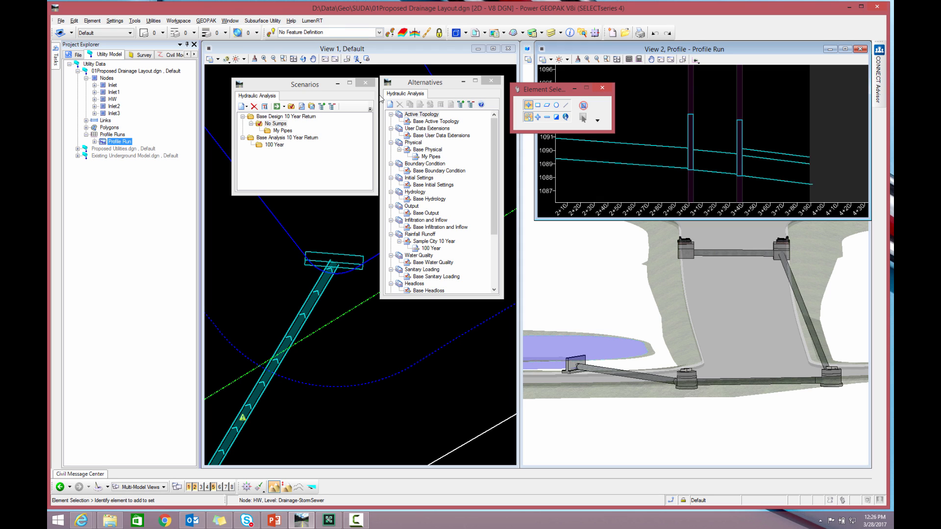
Look at the Subsurface Utility Design and Analysis add-in options for activation and the current hydraulic analysis product.
click(135, 21)
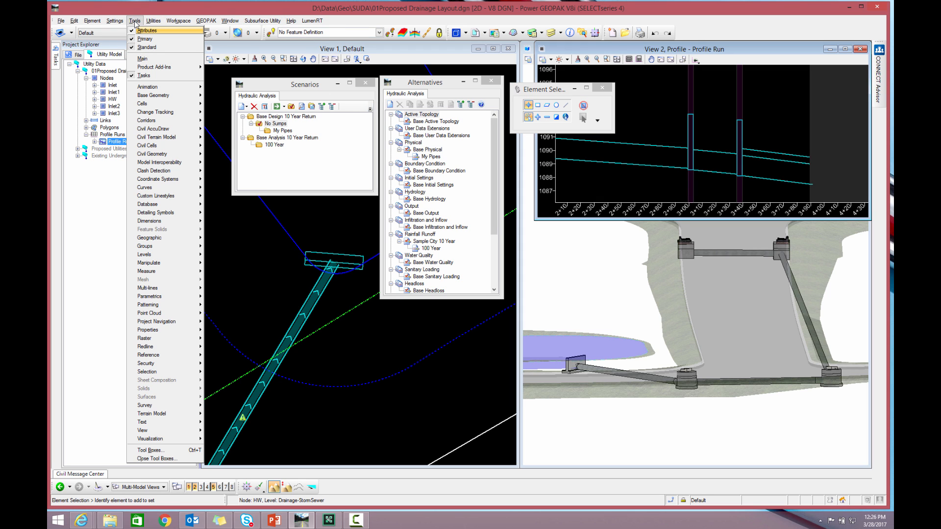
mouse_move(147, 67)
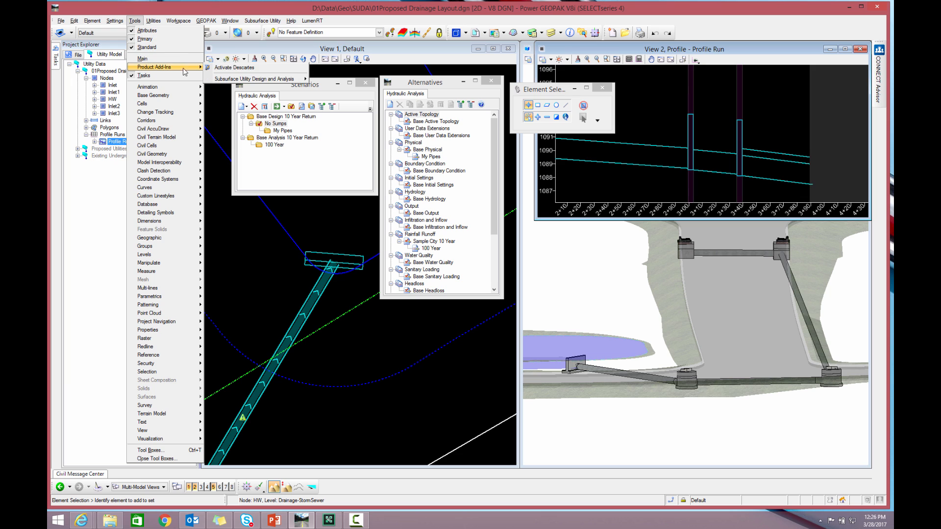
mouse_move(231, 79)
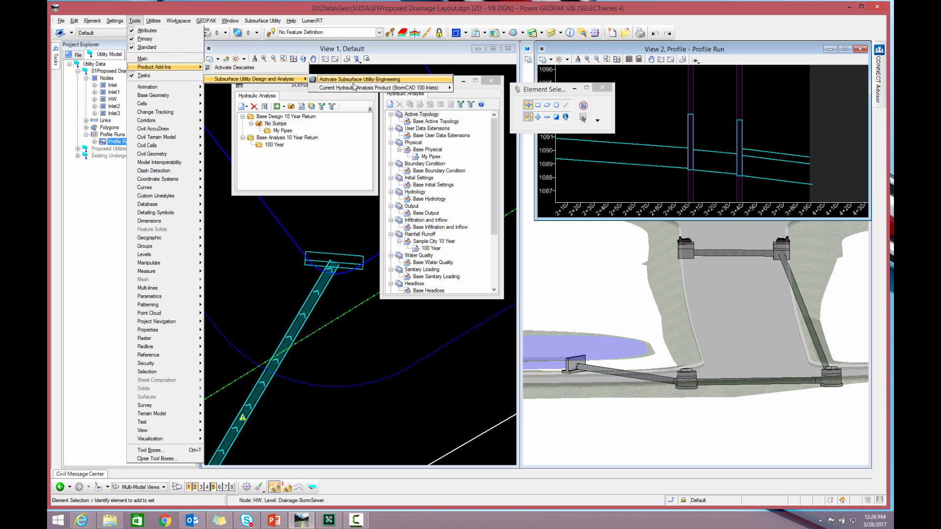
mouse_move(357, 88)
click(410, 12)
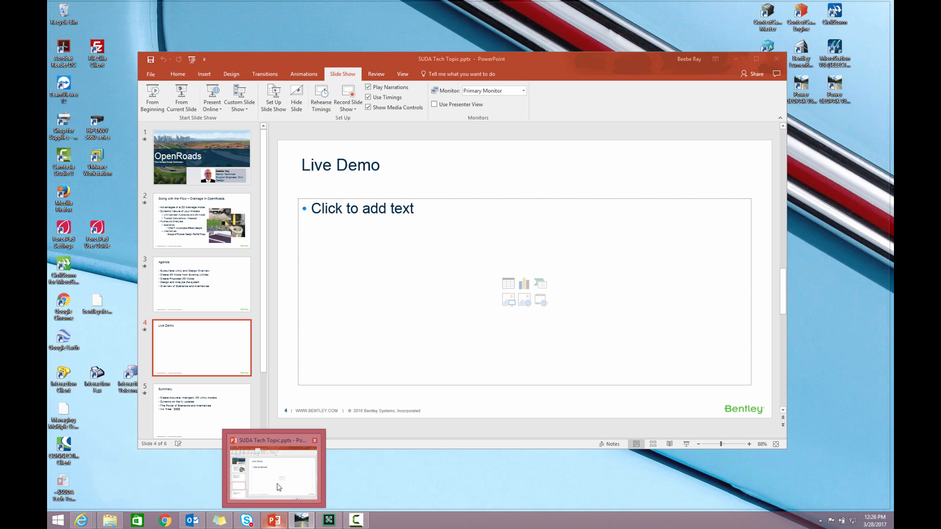
Switch to SUDA Tech Topic.pptx in PowerPoint, start the slide show from the beginning and advance to the Live Demo slide.
click(278, 489)
click(180, 404)
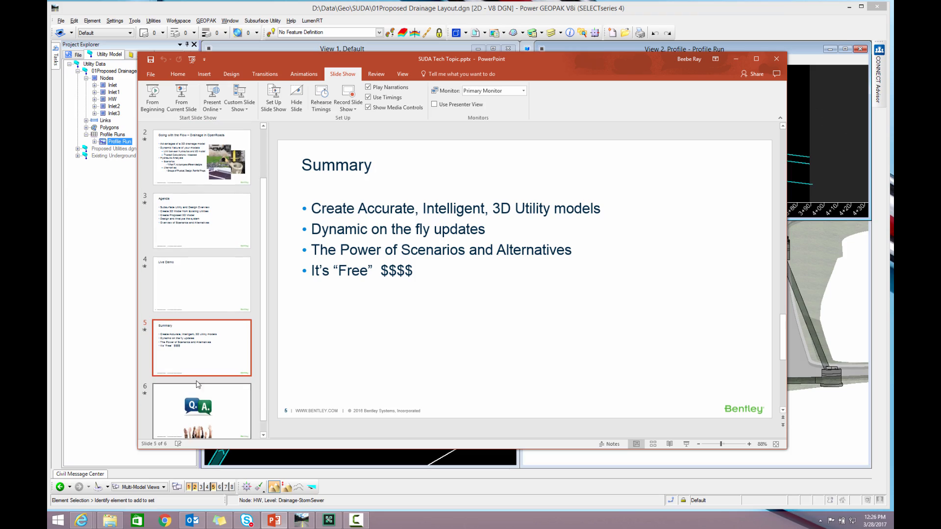
click(152, 108)
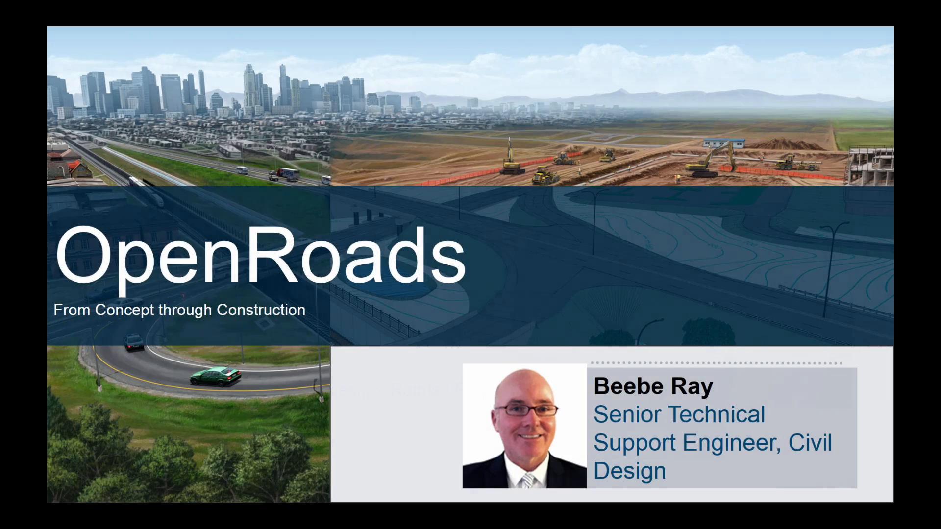
key(Right)
key(Right)
key(Right)
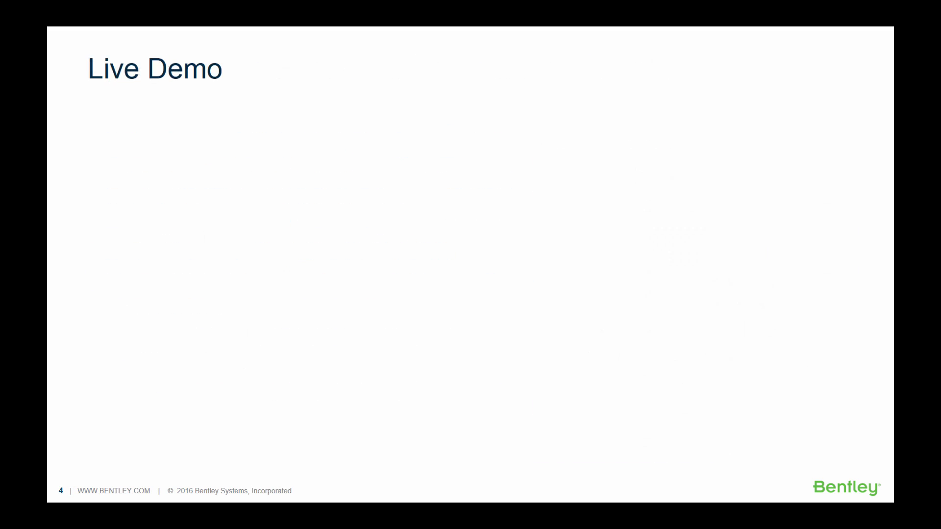